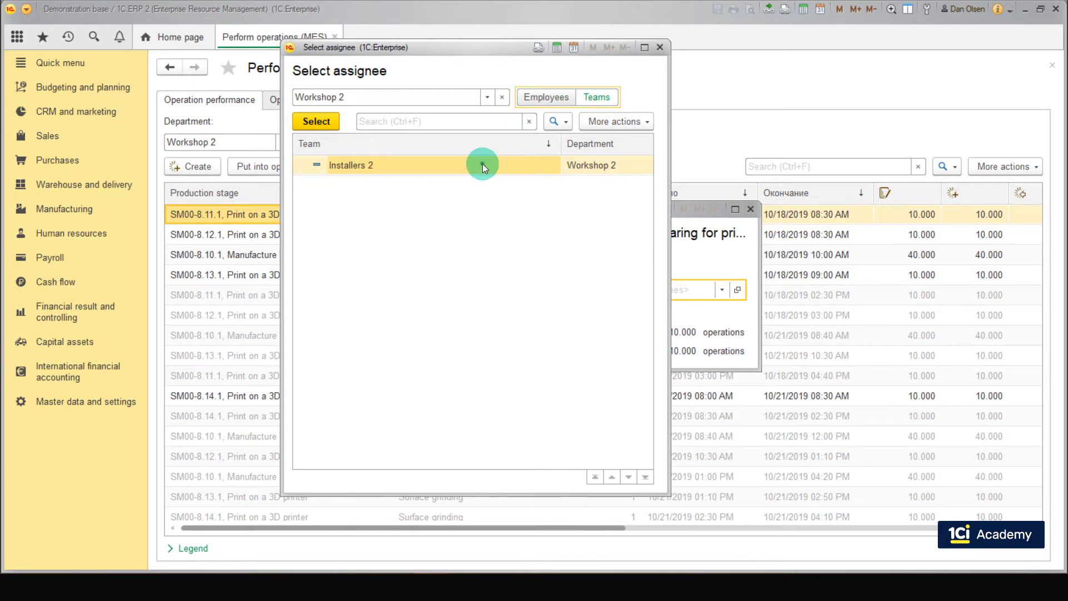
- Assign the Installers 2 team to the new Preparing for printing transaction and save it
double_click(482, 163)
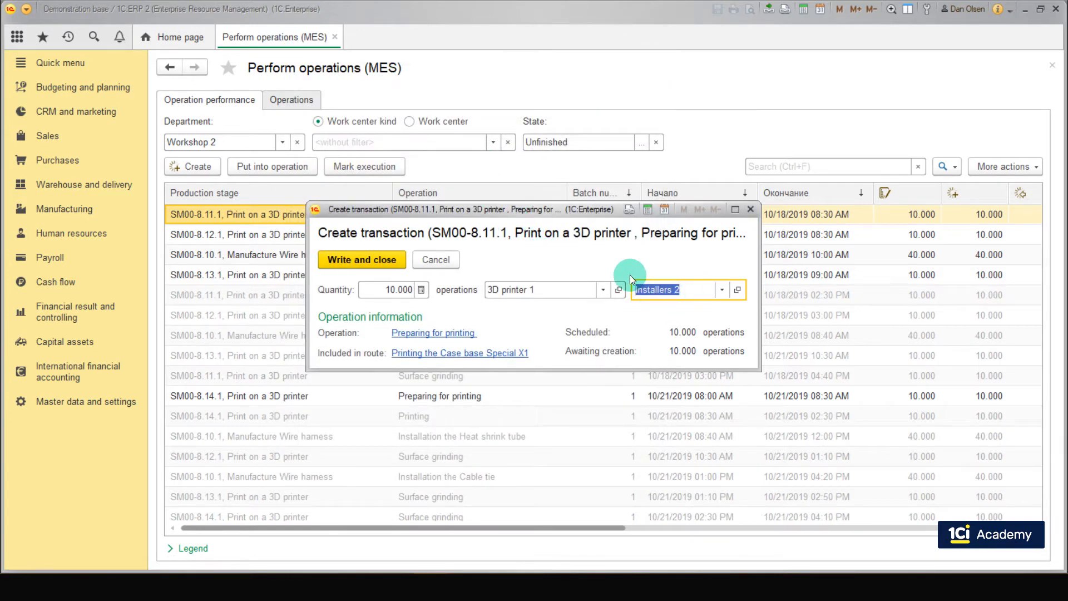
left_click(399, 259)
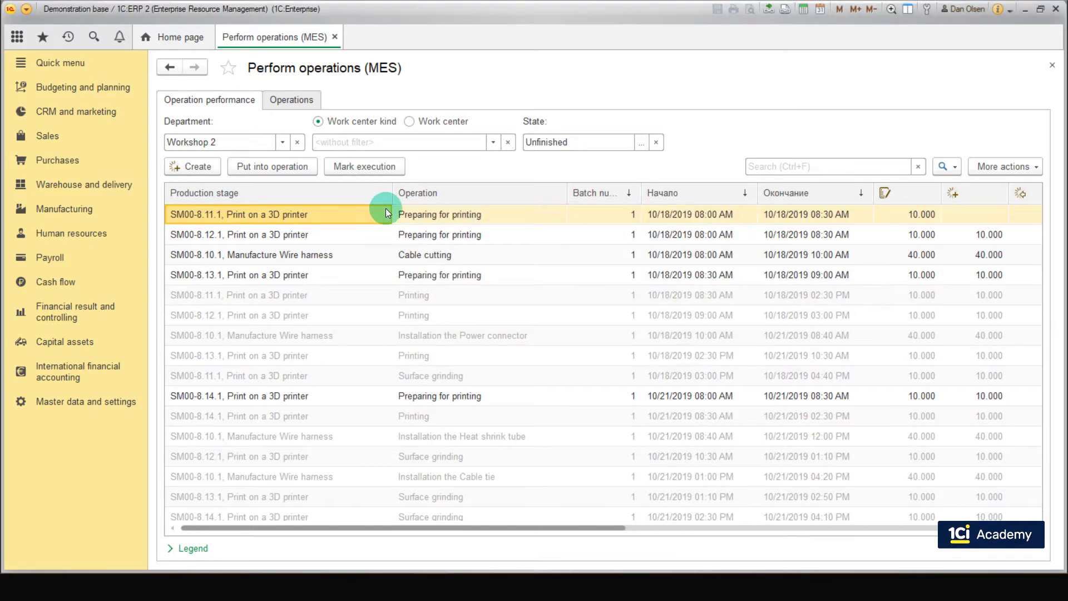
- Find the newly created Preparing for printing entry in the operations list and open its production operation document
left_click(284, 98)
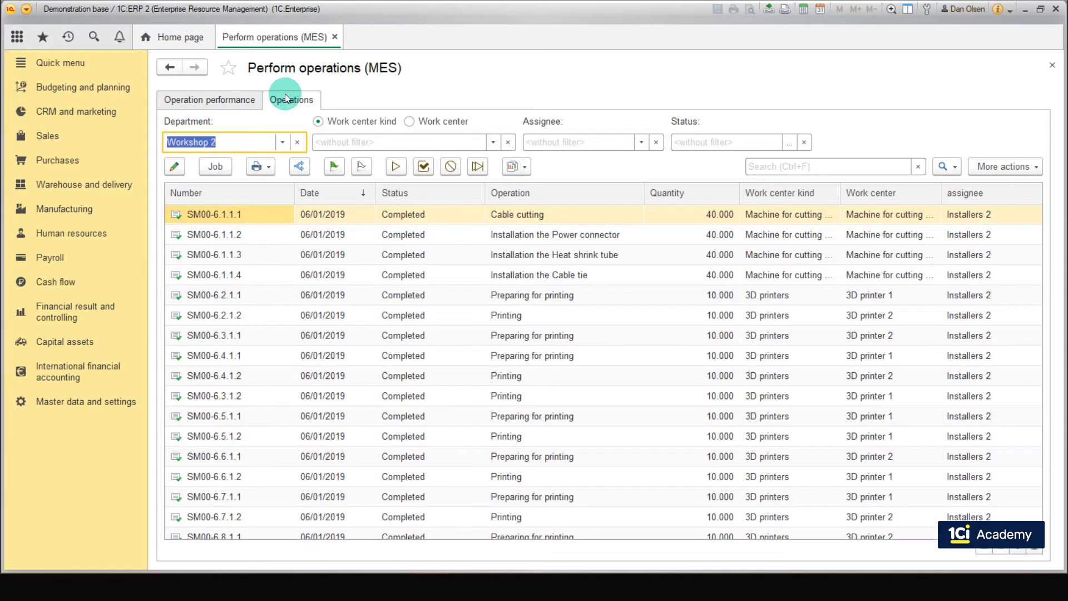
scroll(455, 277, "down", 5)
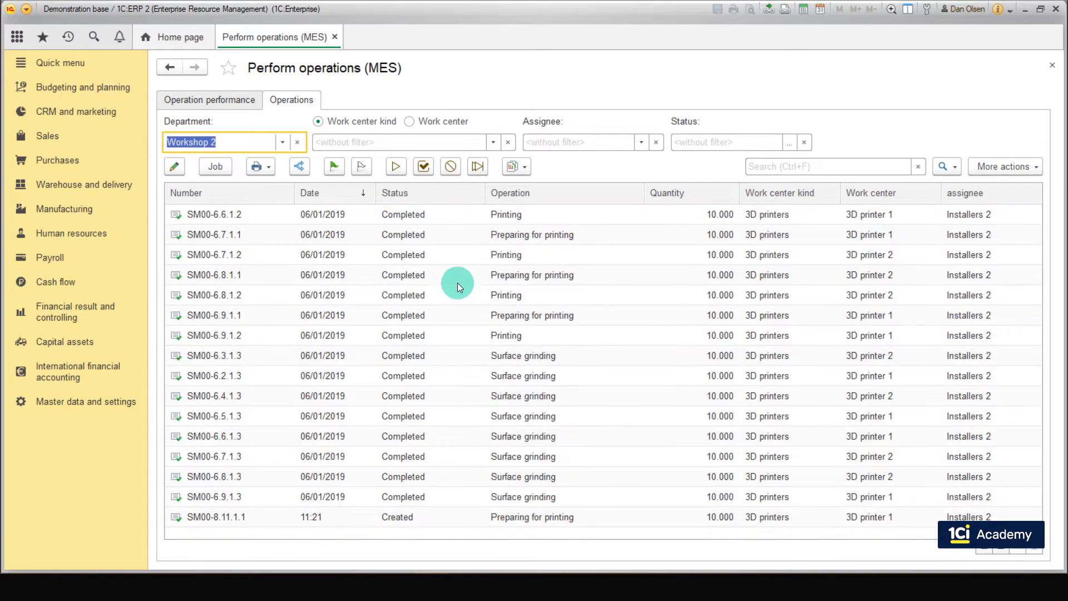
left_click(421, 529)
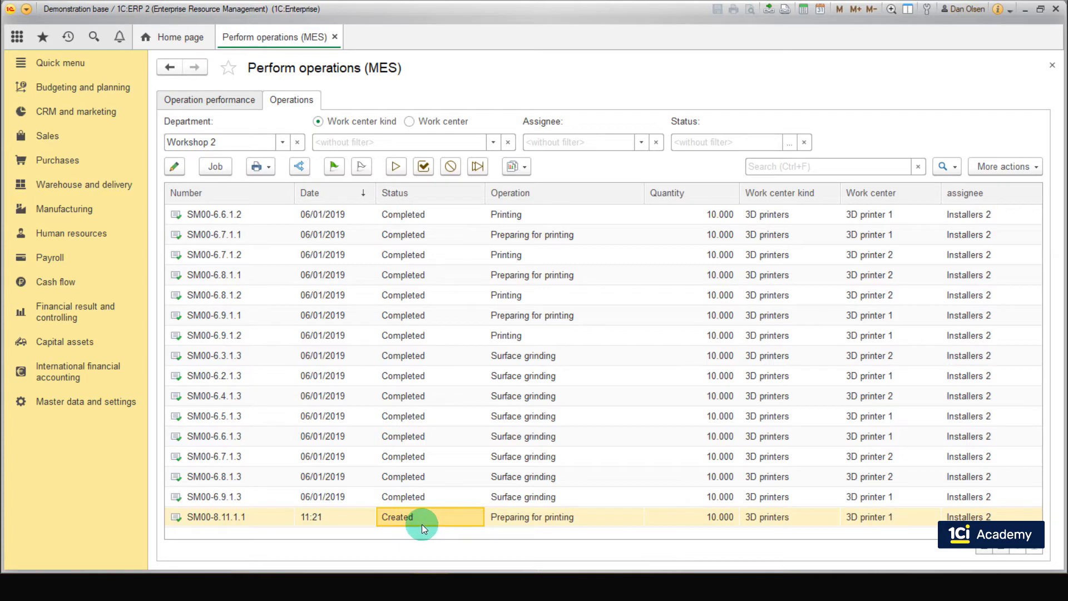
left_click(656, 518)
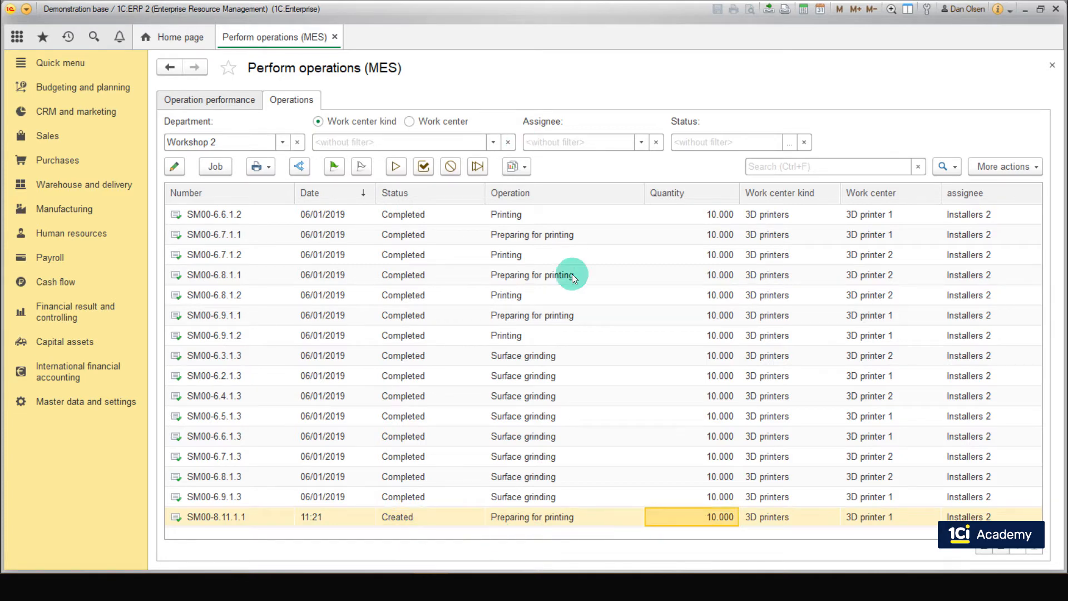
left_click(528, 518)
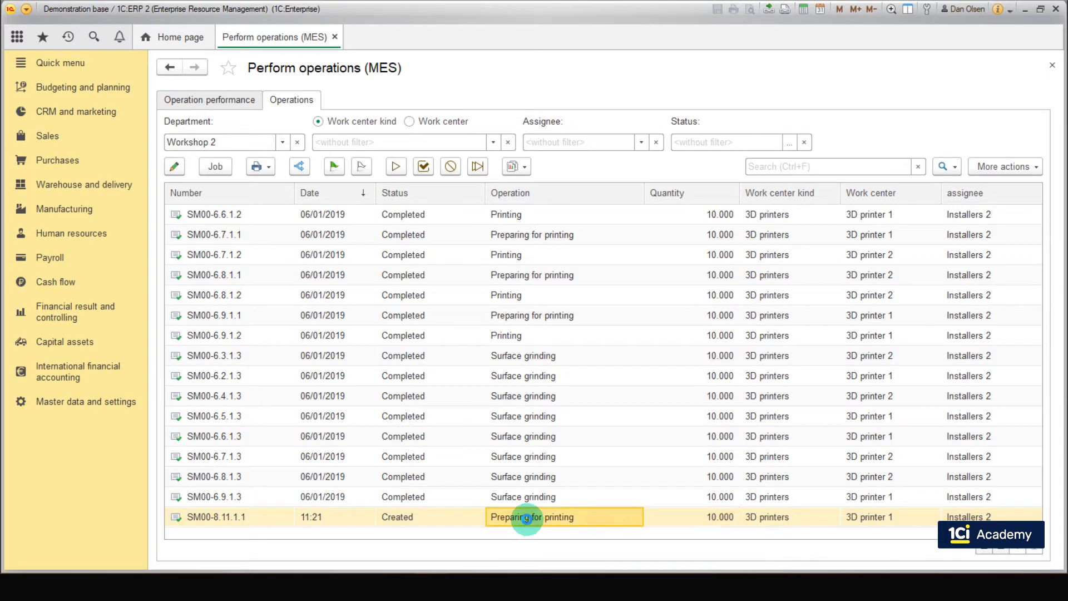
double_click(526, 517)
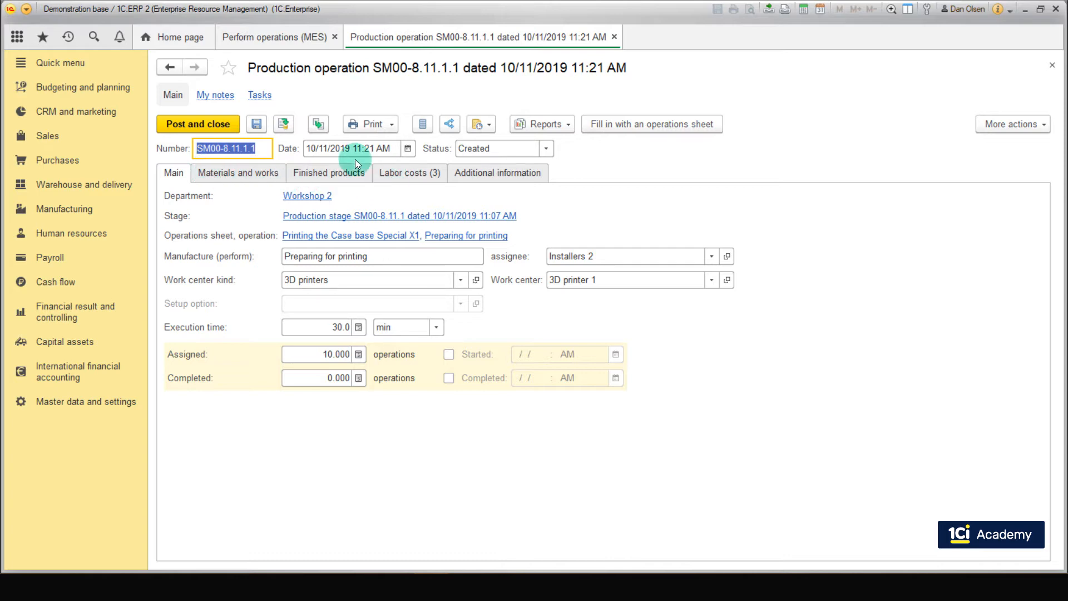
- Back in the operations list, start the new Preparing for printing operation and mark it as completed
left_click(295, 38)
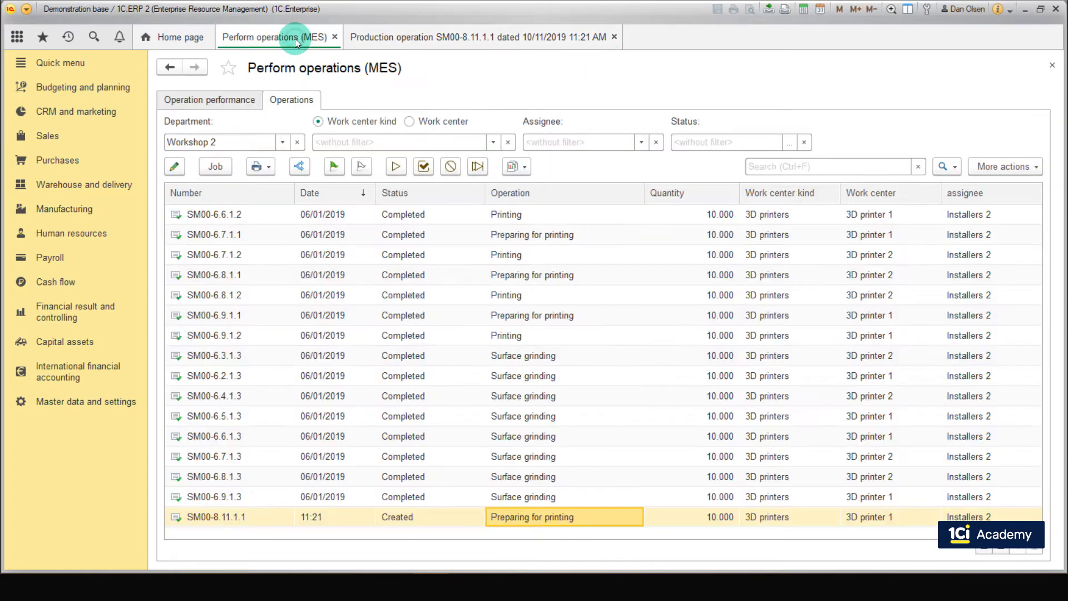
left_click(393, 168)
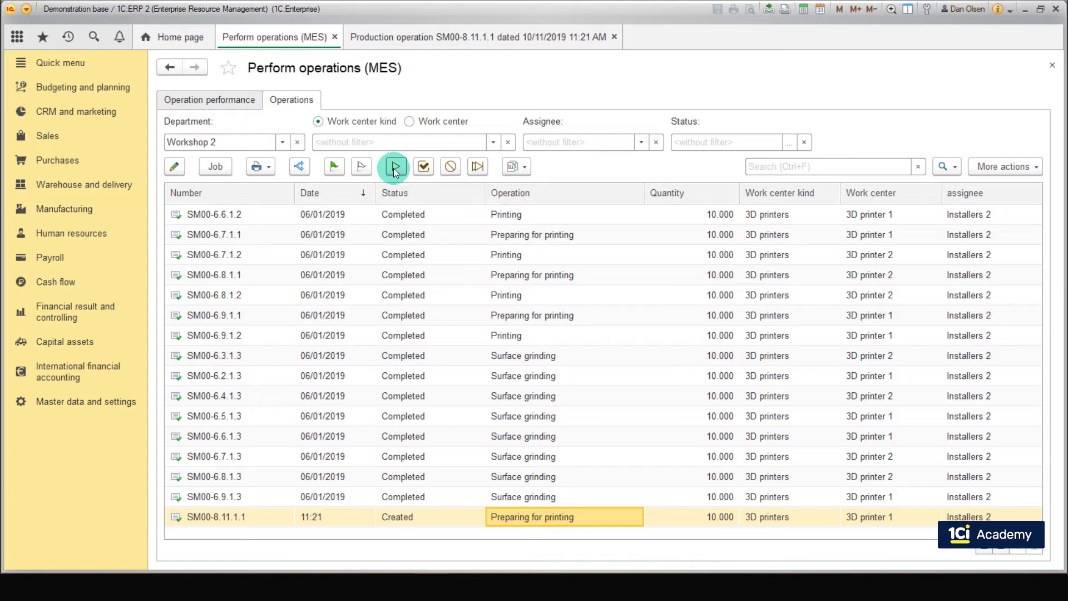
left_click(492, 316)
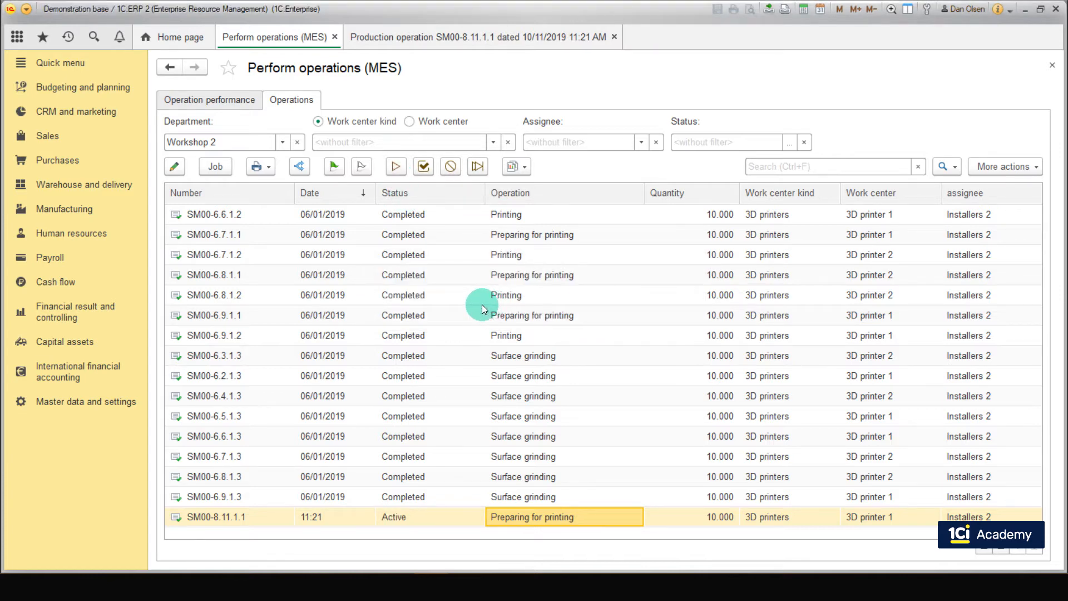
left_click(432, 172)
left_click(485, 302)
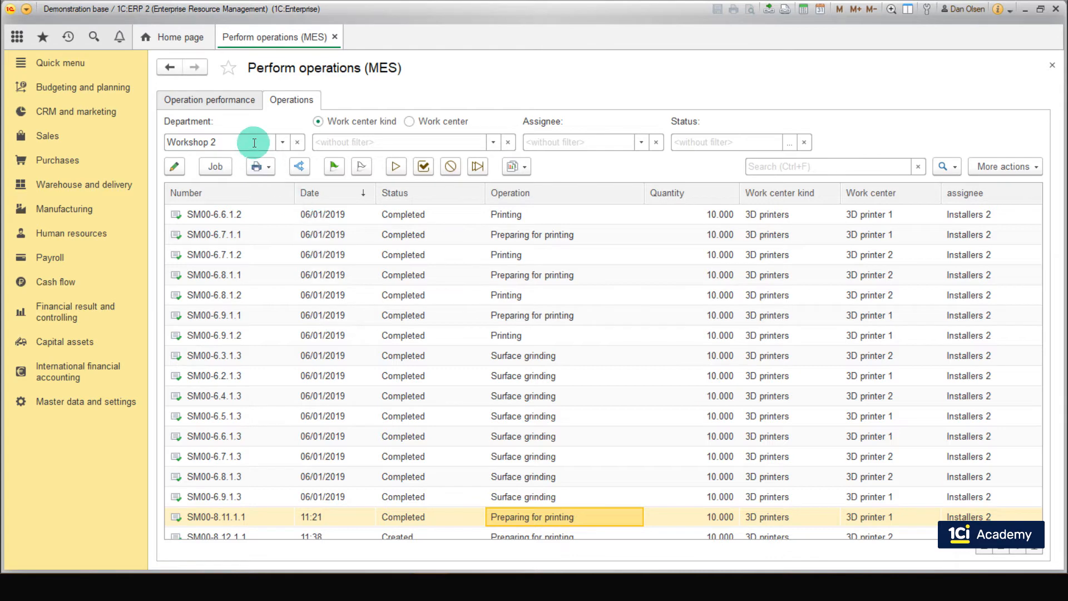
- Put the Cable cutting operation of the Manufacture Wire harness stage into work with the Installers 2 team as assignee
left_click(207, 103)
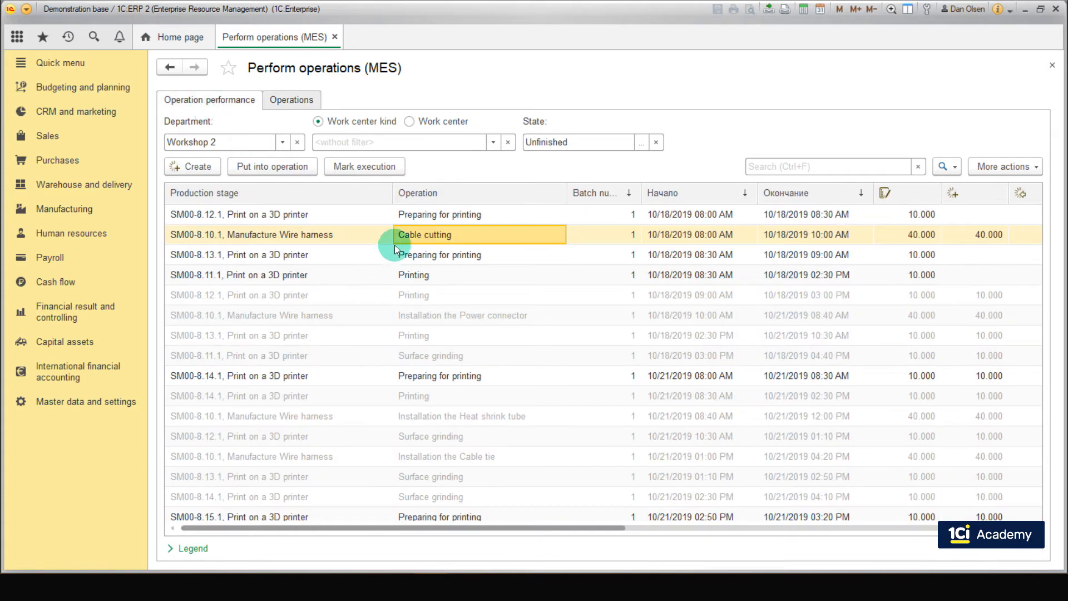
left_click(303, 166)
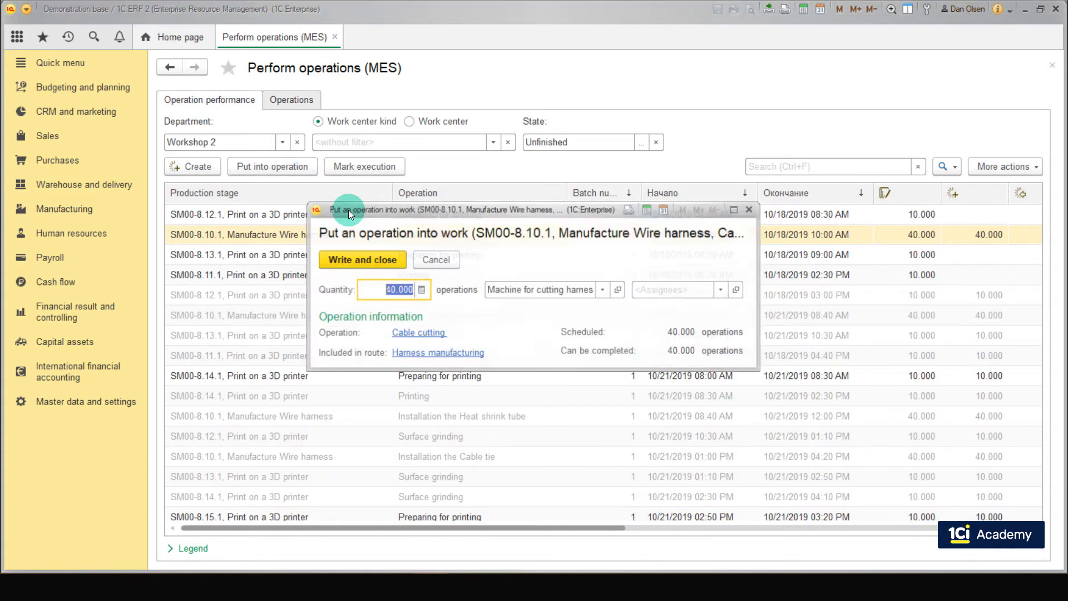
left_click(727, 291)
left_click(685, 325)
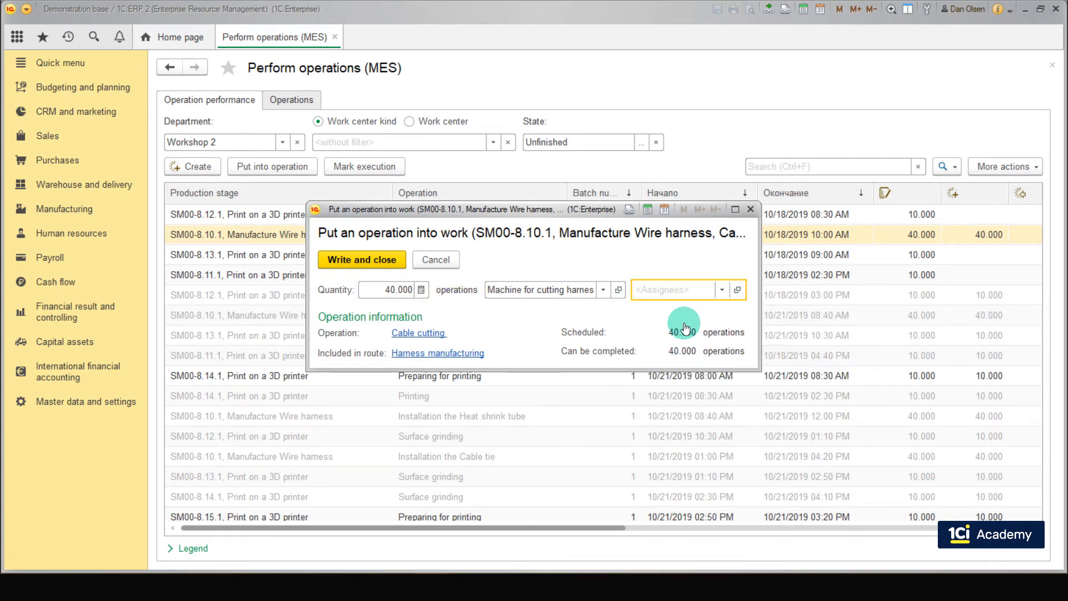
left_click(581, 96)
left_click(486, 166)
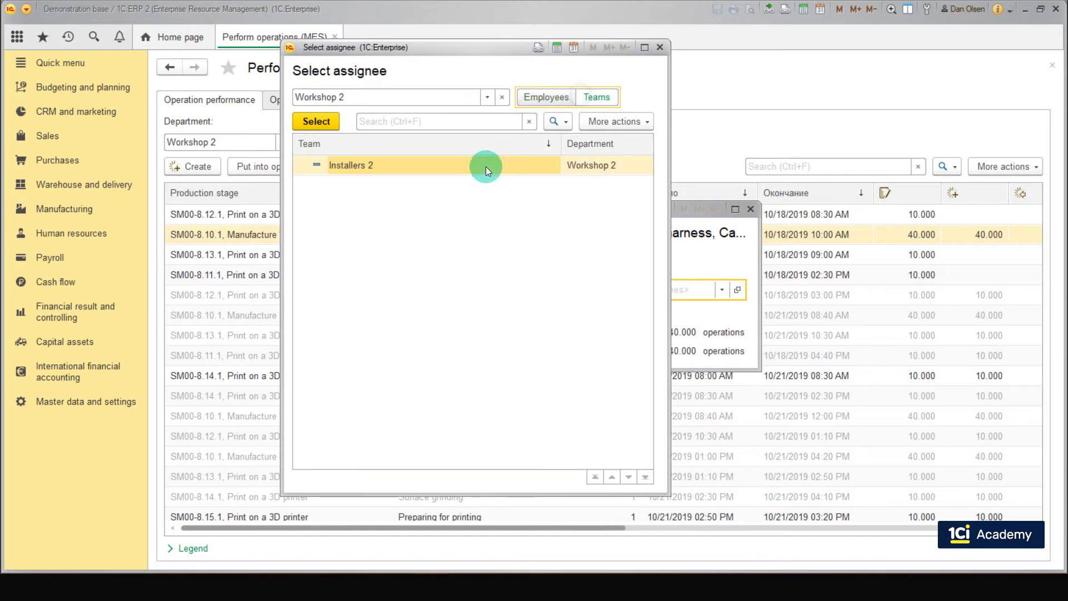
double_click(424, 164)
left_click(379, 255)
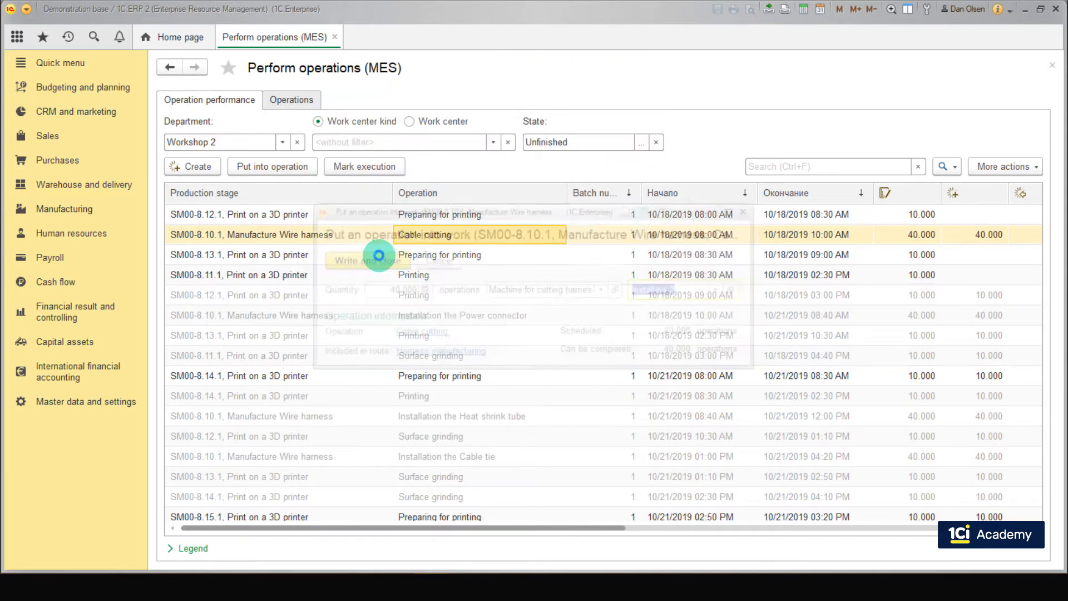
- Mark the execution of the Cable cutting operation as Completed and close the execution form
left_click(356, 167)
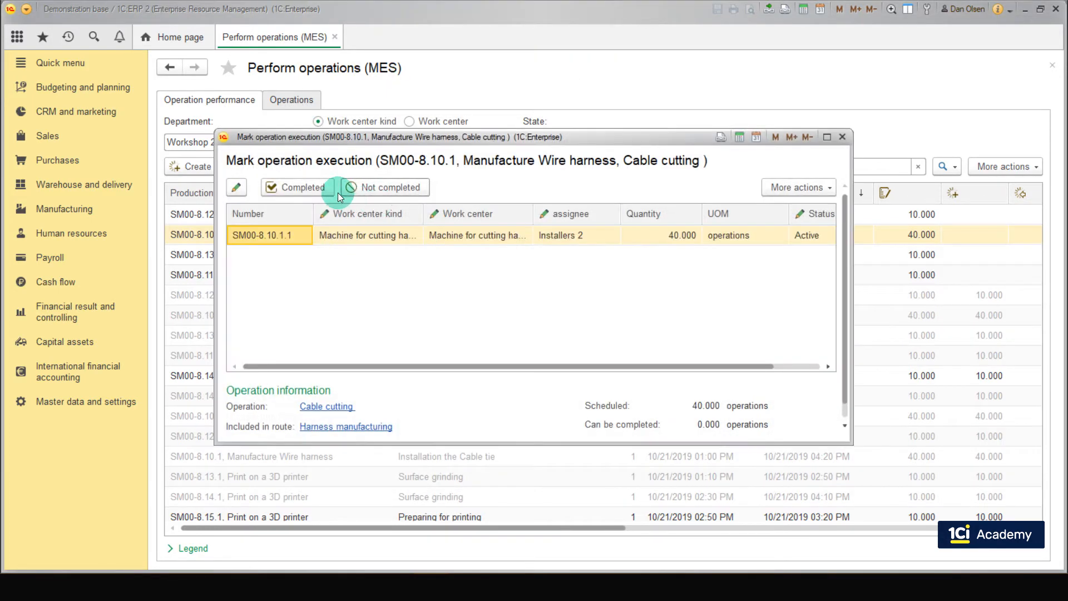
left_click(318, 189)
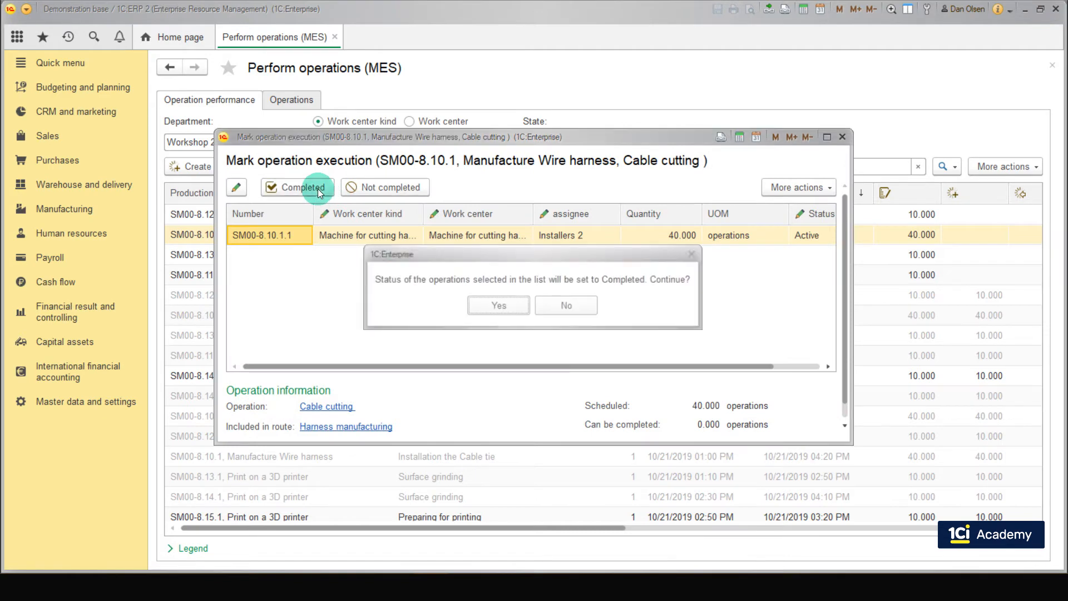
left_click(493, 309)
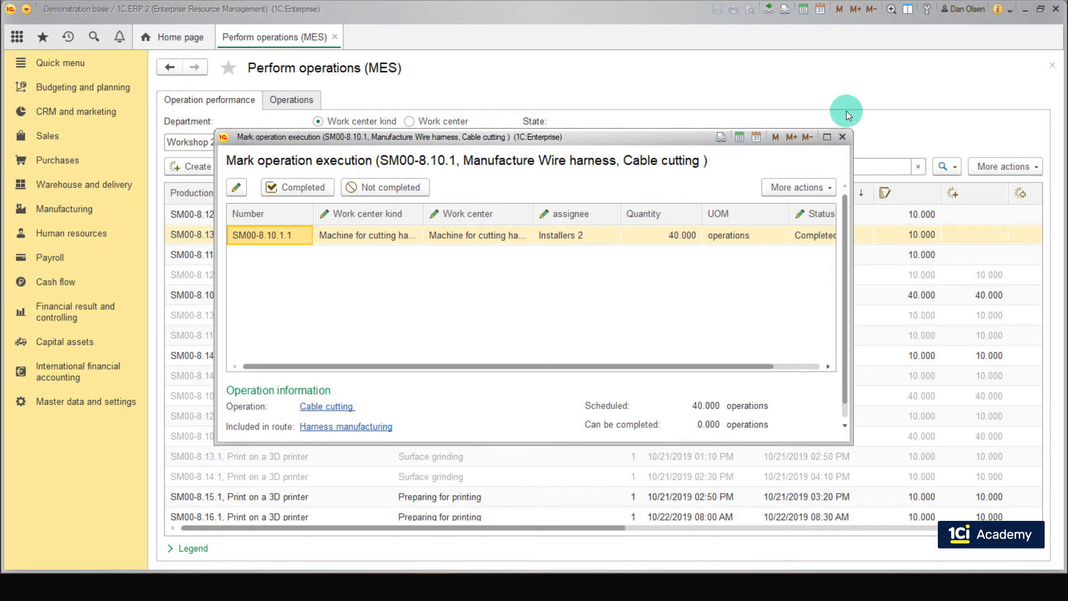
left_click(842, 137)
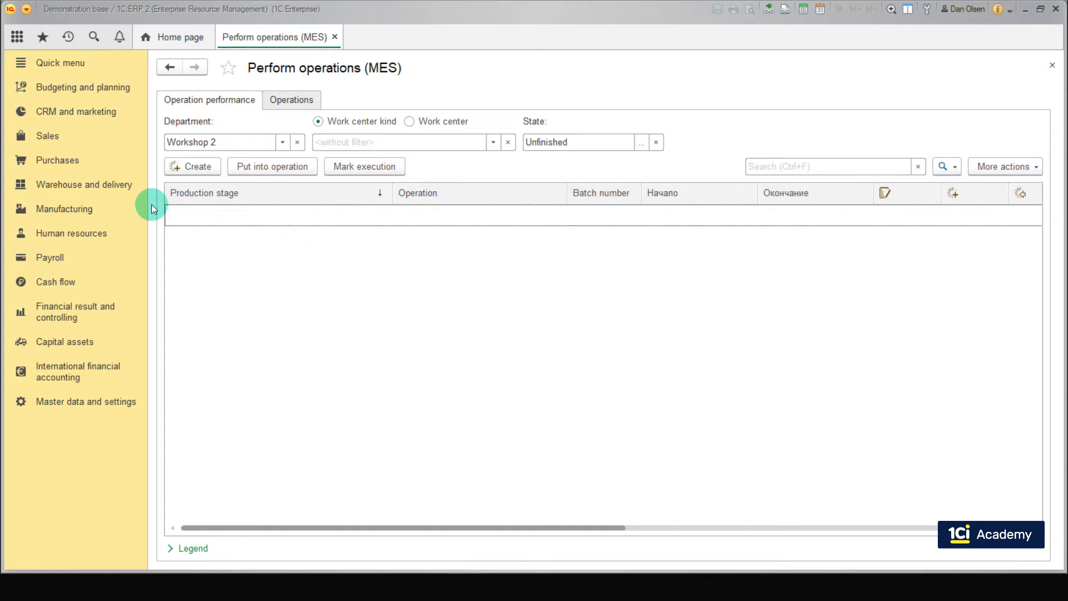
- Open manufacturing Stage dispatching and filter the stages by the Workshop 2 department
left_click(94, 208)
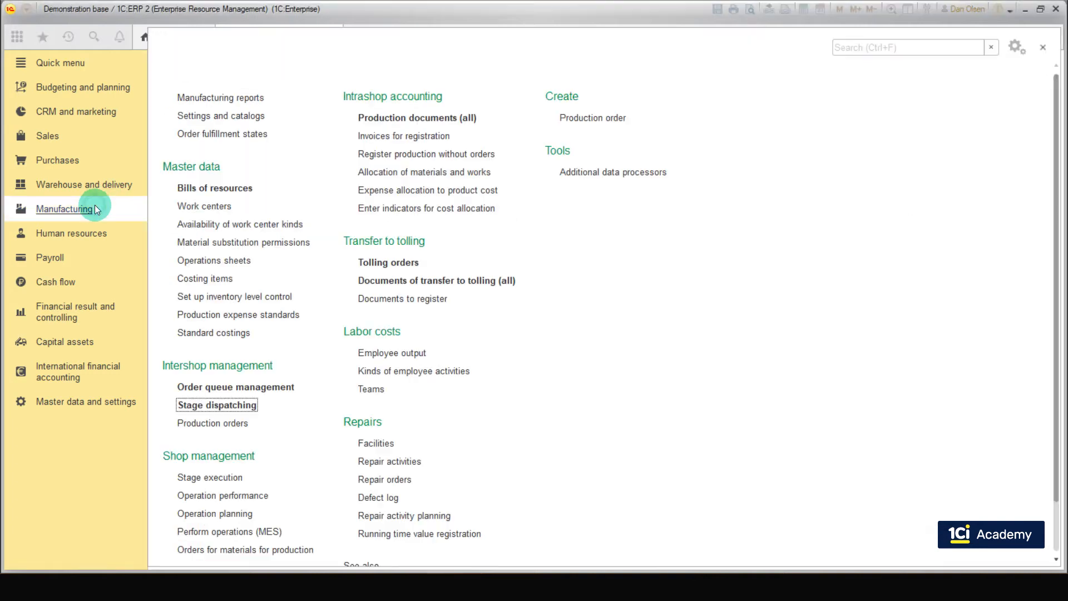
left_click(259, 405)
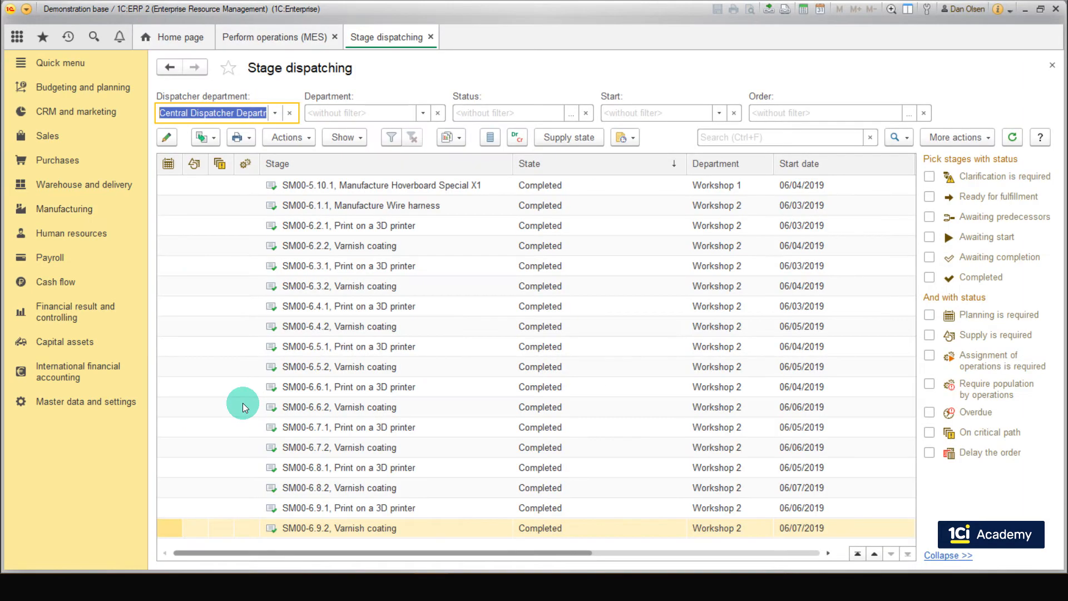
left_click(416, 117)
left_click(395, 134)
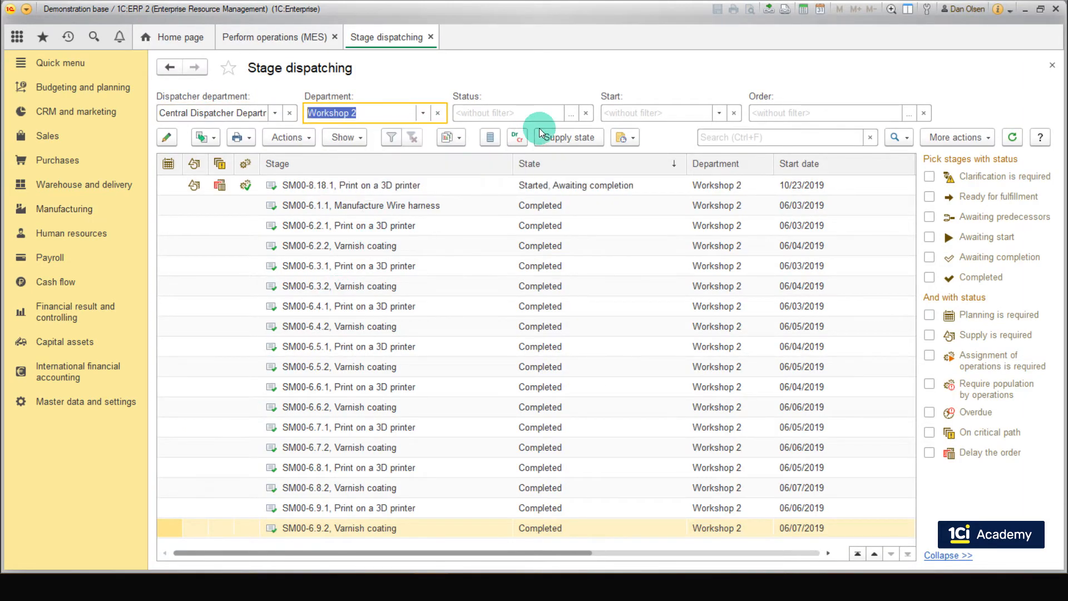
- Filter the stages by the statuses Being generated, Generated, For completion and Started
left_click(571, 112)
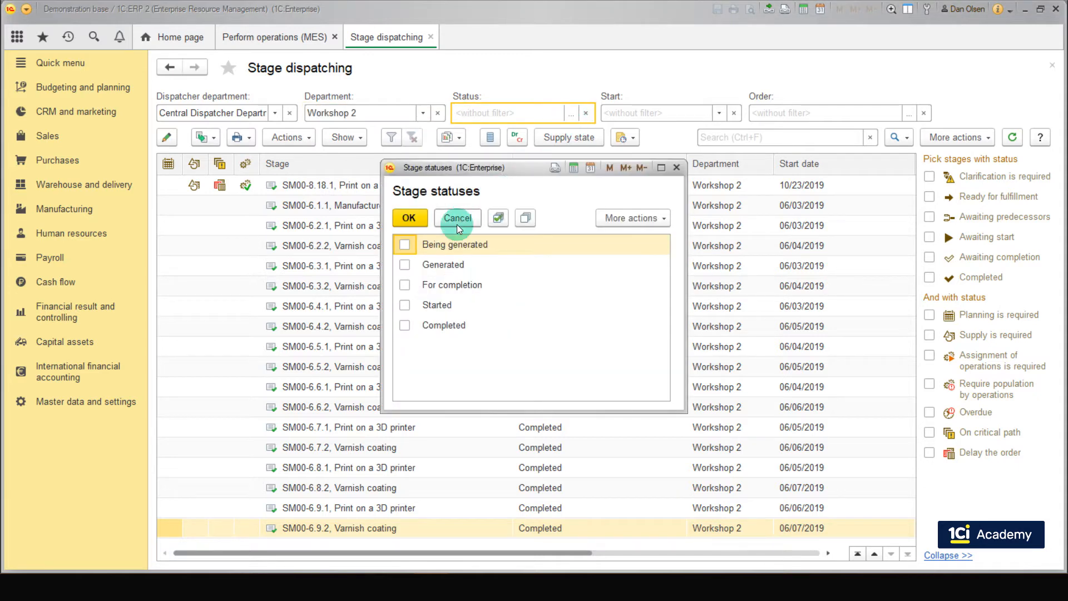
left_click(405, 244)
left_click(405, 265)
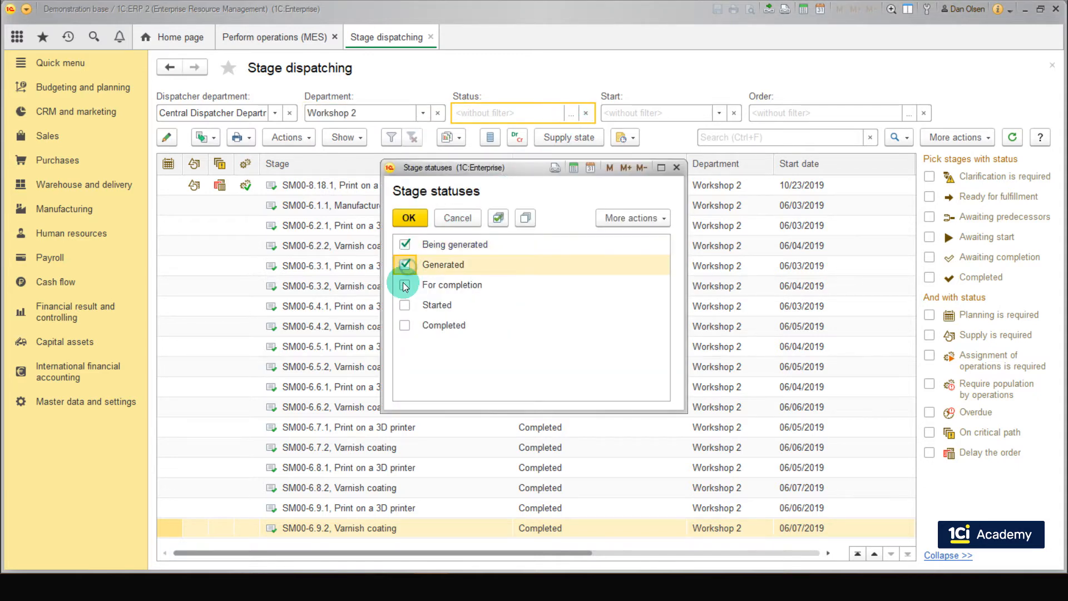
left_click(405, 285)
left_click(405, 305)
left_click(409, 217)
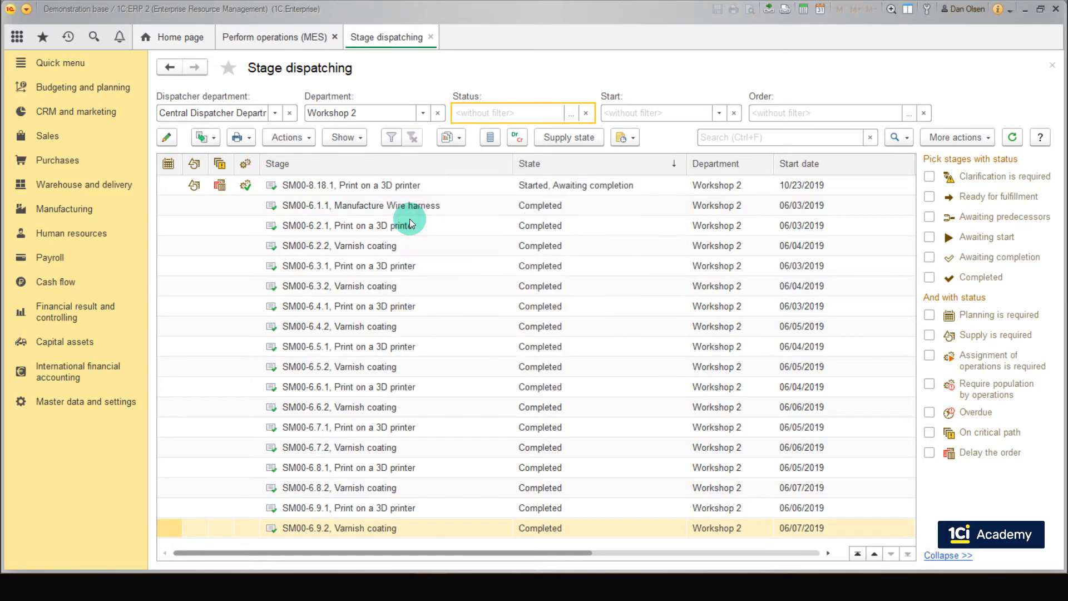
- Open the started Manufacture Wire harness stage and fill it in according to the operations
left_click(452, 346)
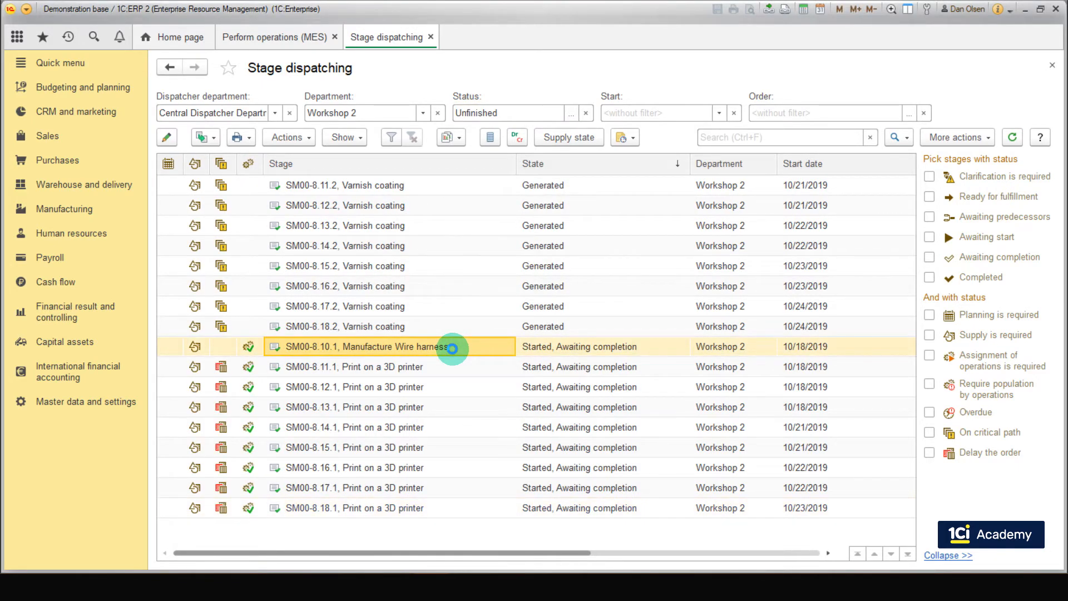
double_click(452, 347)
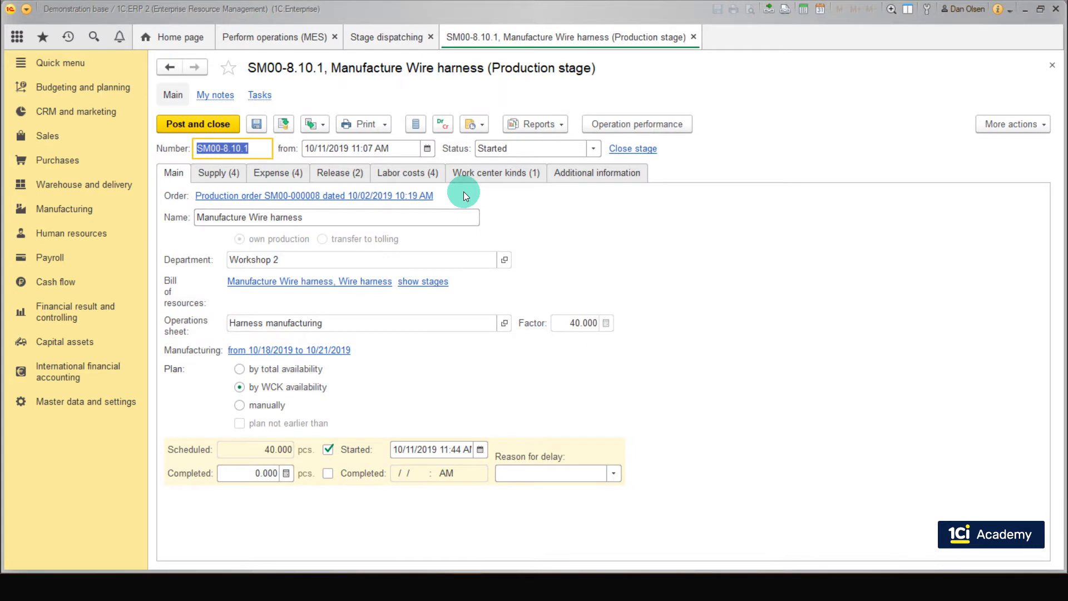
left_click(987, 125)
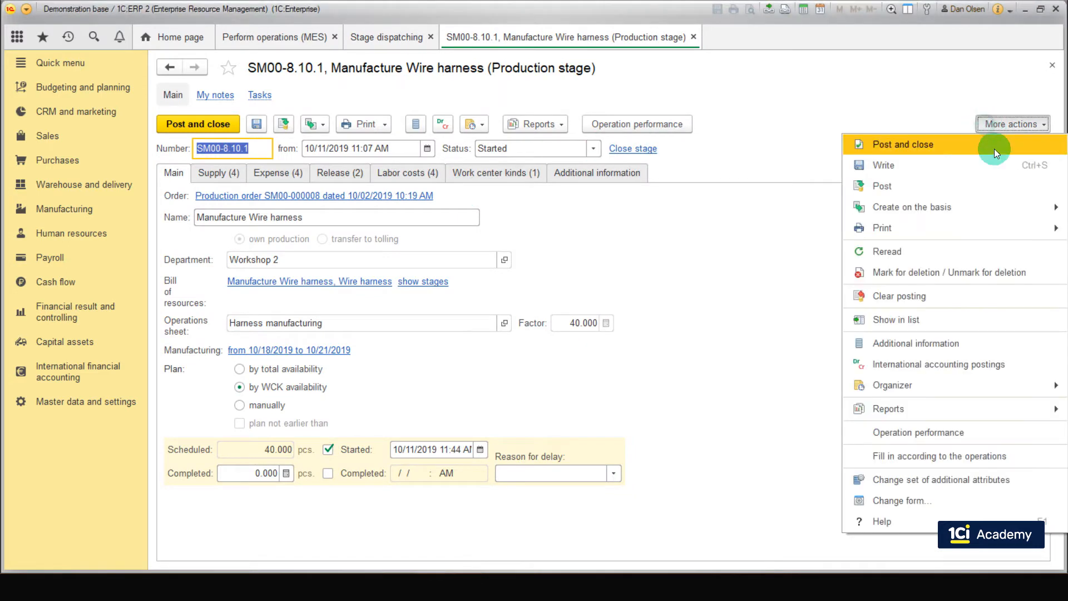
left_click(945, 456)
left_click(496, 300)
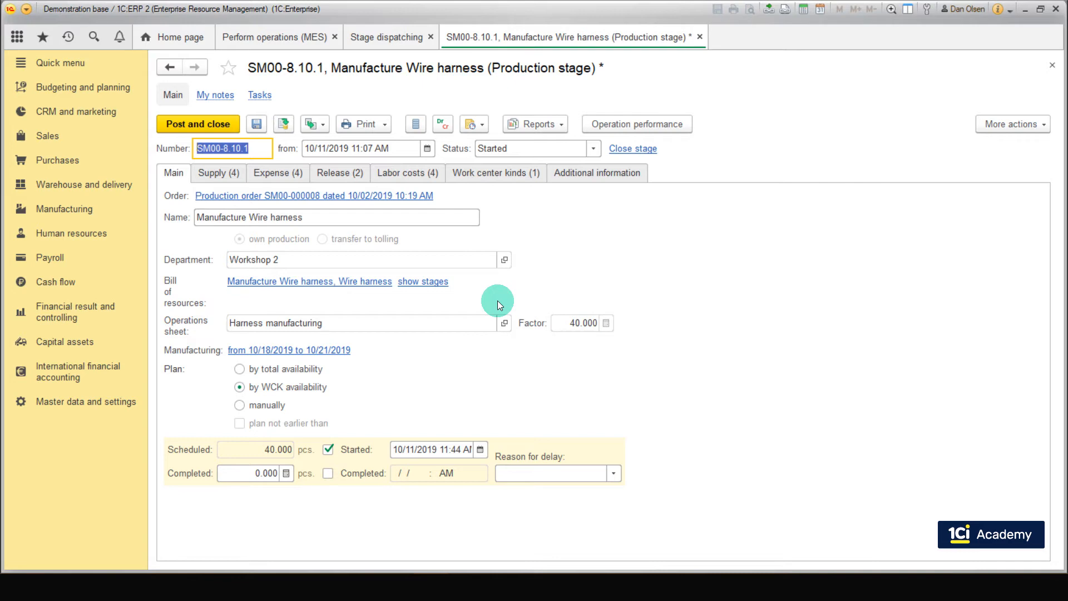
- Set the price of the Cable fittings side product in the stage's release data to 10.00 and check its remaining columns
left_click(359, 170)
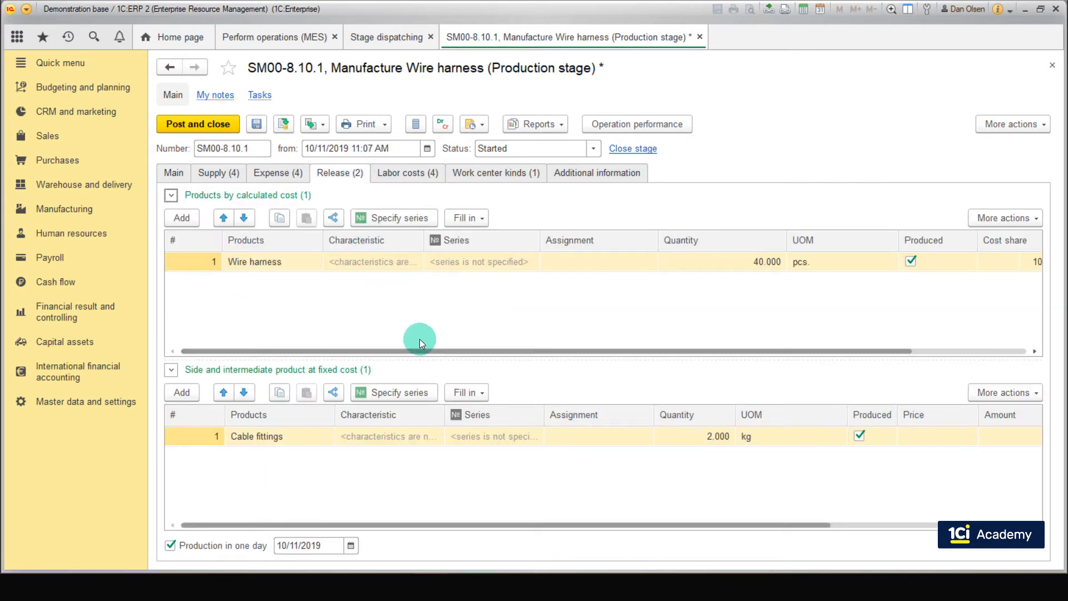
double_click(929, 436)
type("1")
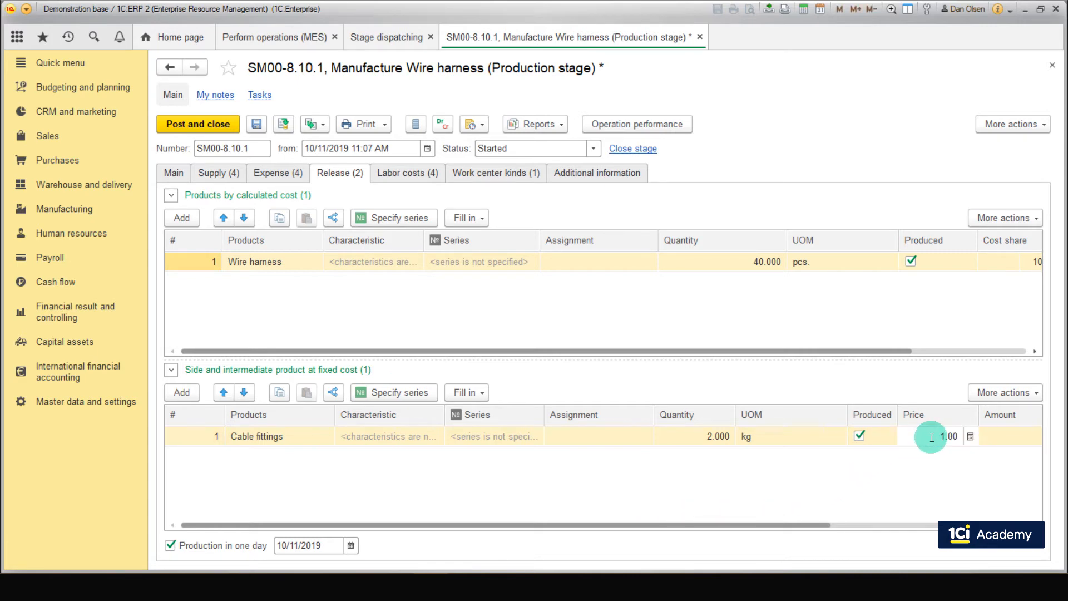
type("0")
left_click(919, 483)
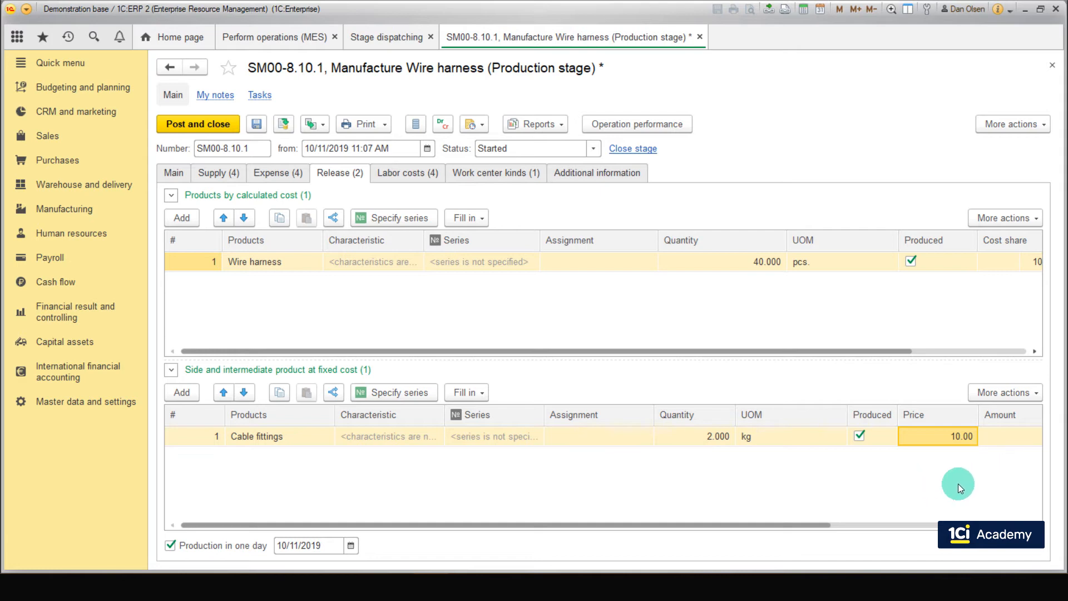
left_click_drag(829, 535, 1032, 550)
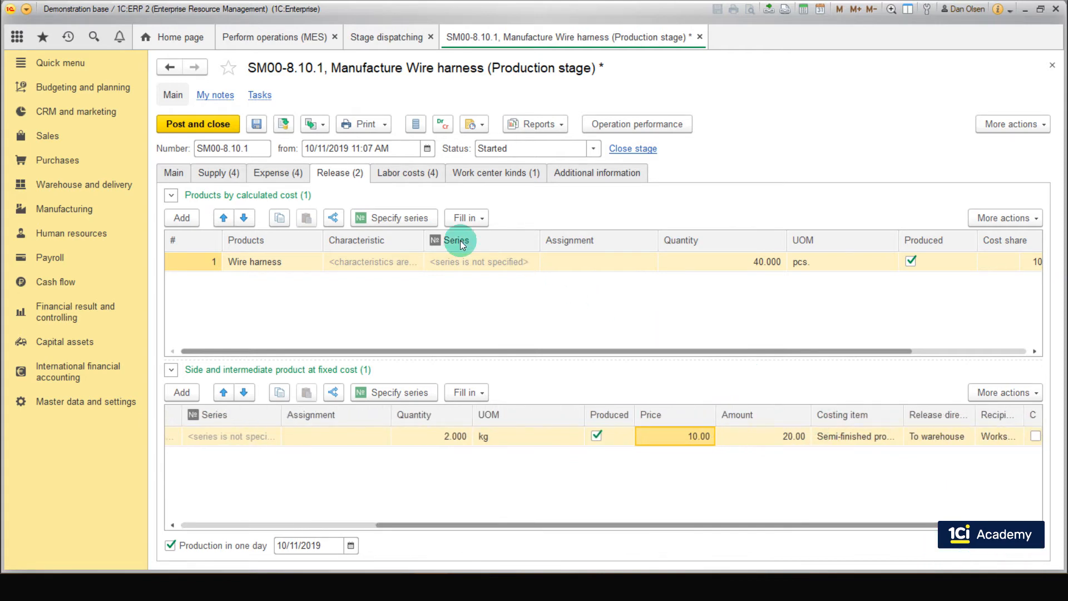
- Set the Manufacture Wire harness stage's status to Completed, and post and close the stage
left_click(588, 150)
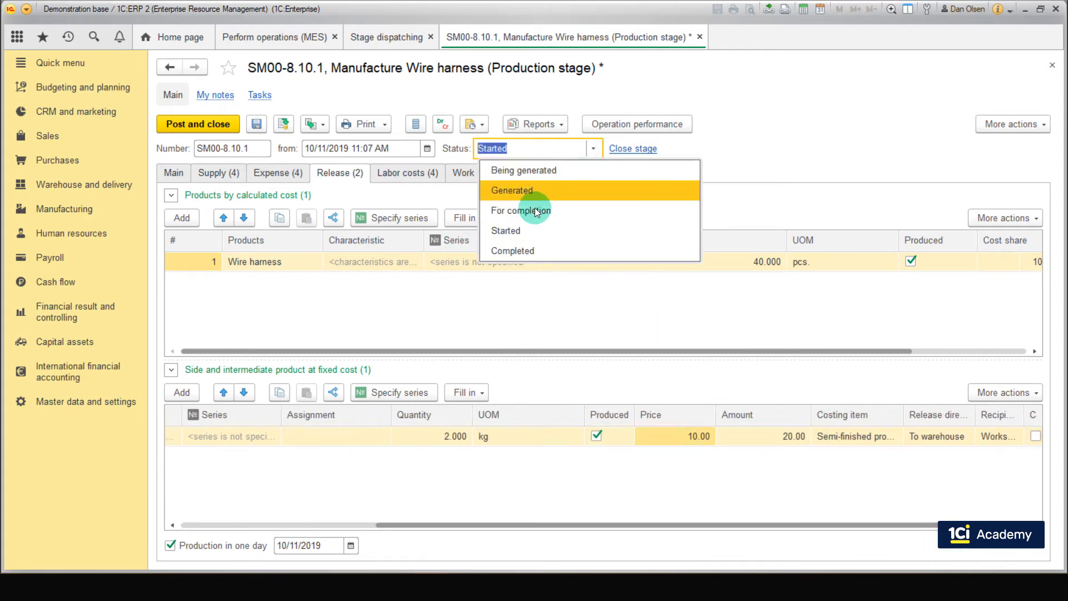
left_click(359, 149)
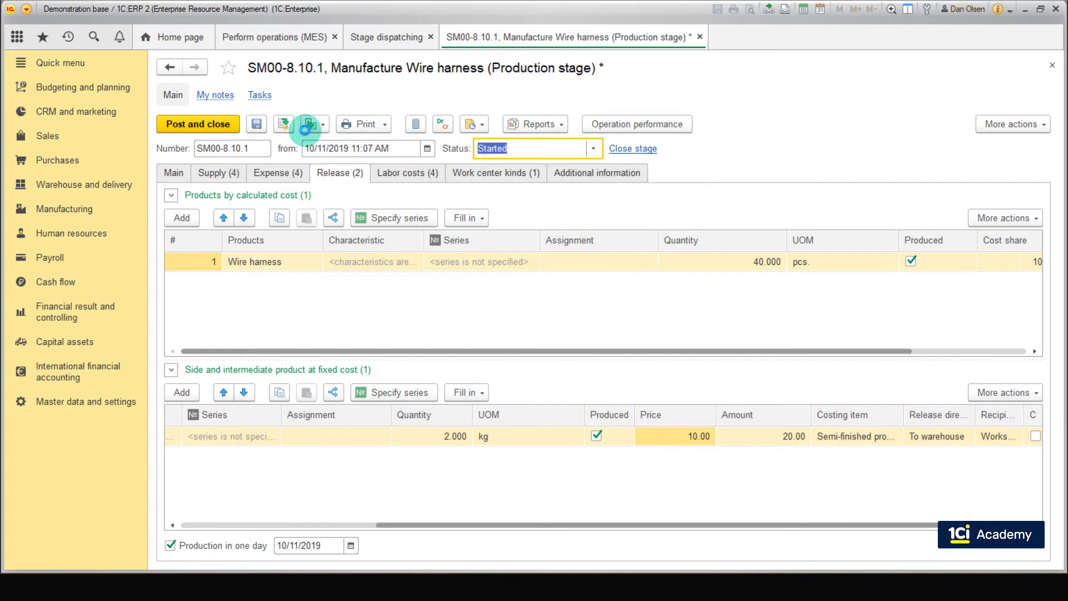
left_click(209, 124)
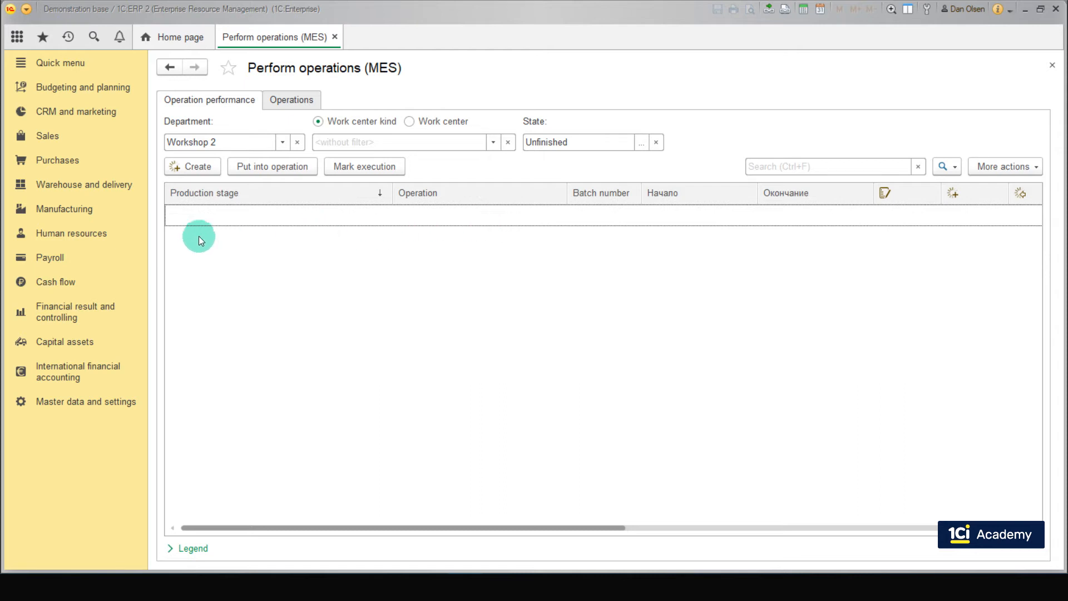
- Open manufacturing Stage dispatching and filter the stages by the Workshop 1 department and the Unfinished status
left_click(83, 210)
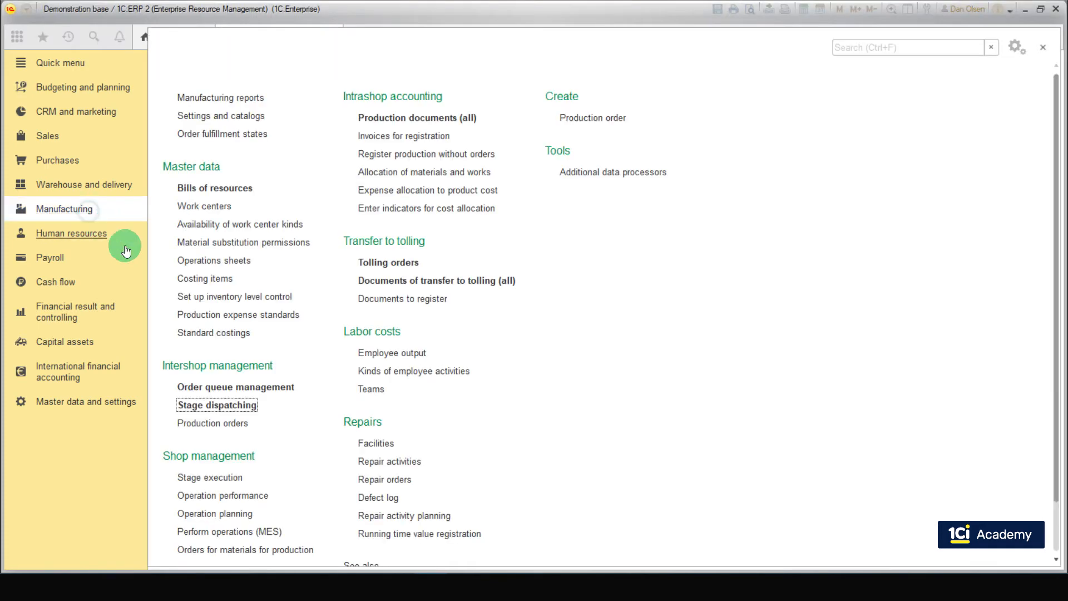
left_click(224, 406)
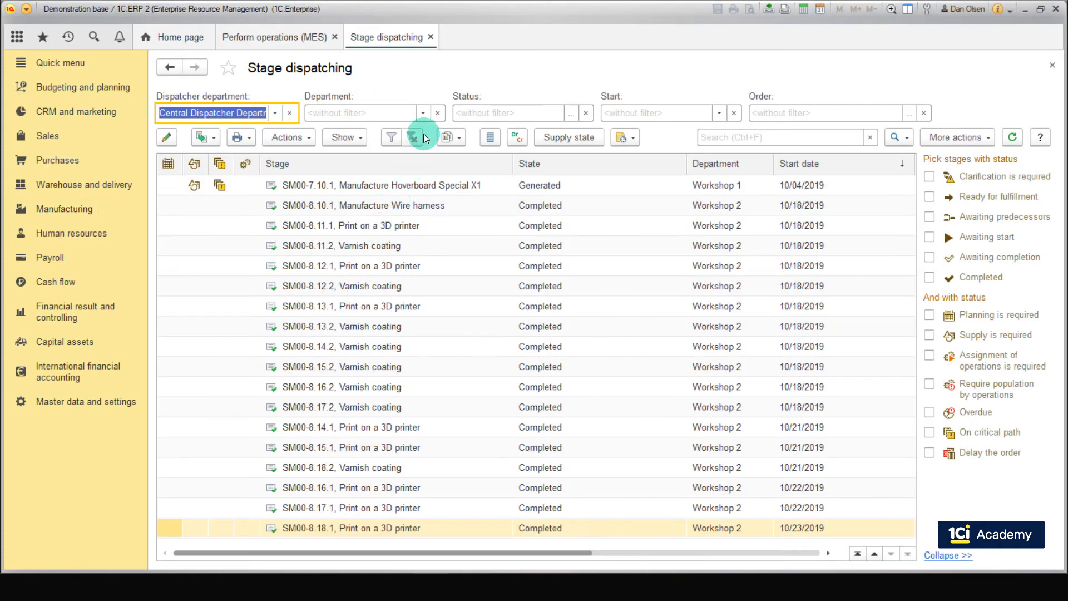
left_click(422, 114)
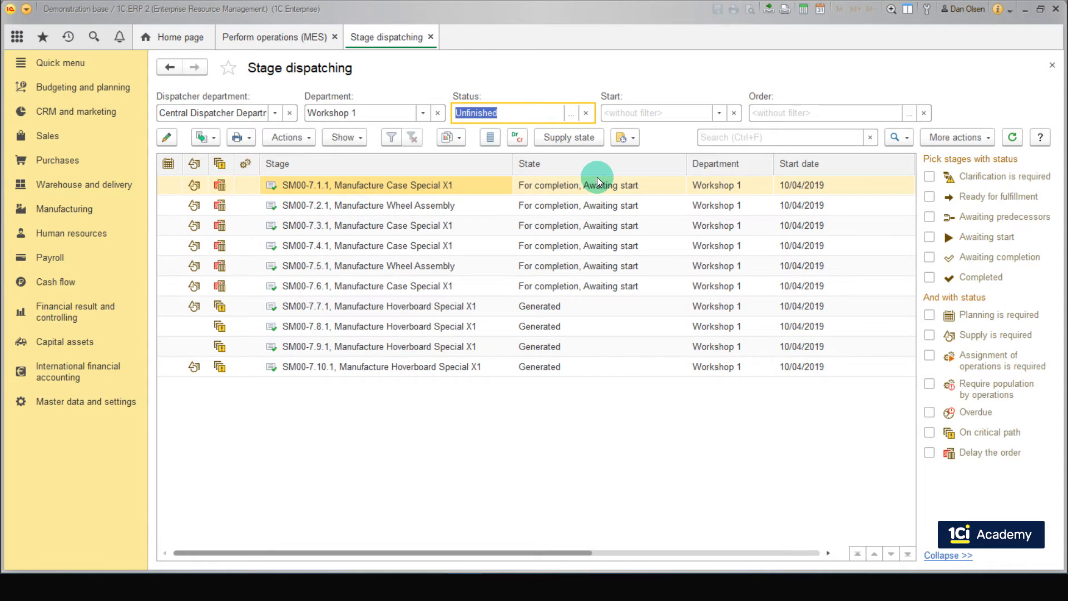
- Open stage SM00-7.1.1, Manufacture Case Special X1, and set its status to Started
left_click(595, 186)
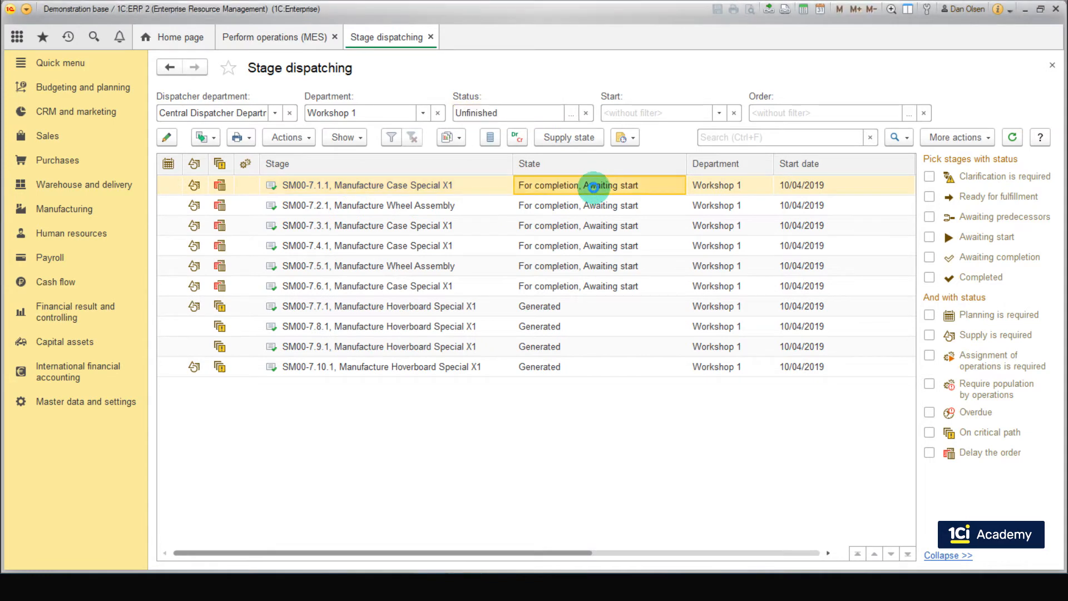
double_click(593, 187)
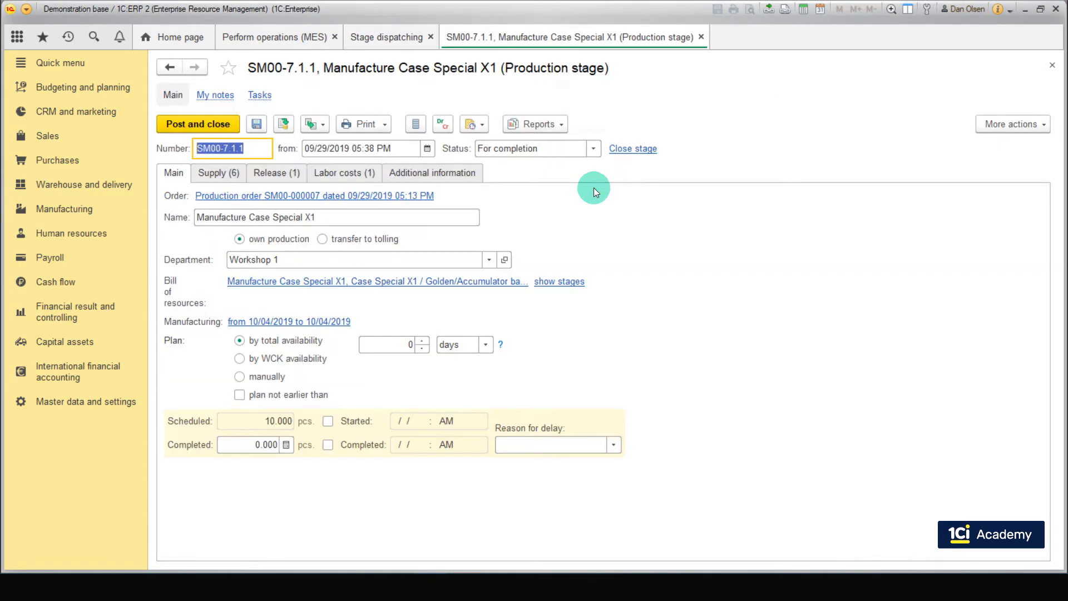
left_click(593, 149)
left_click(526, 230)
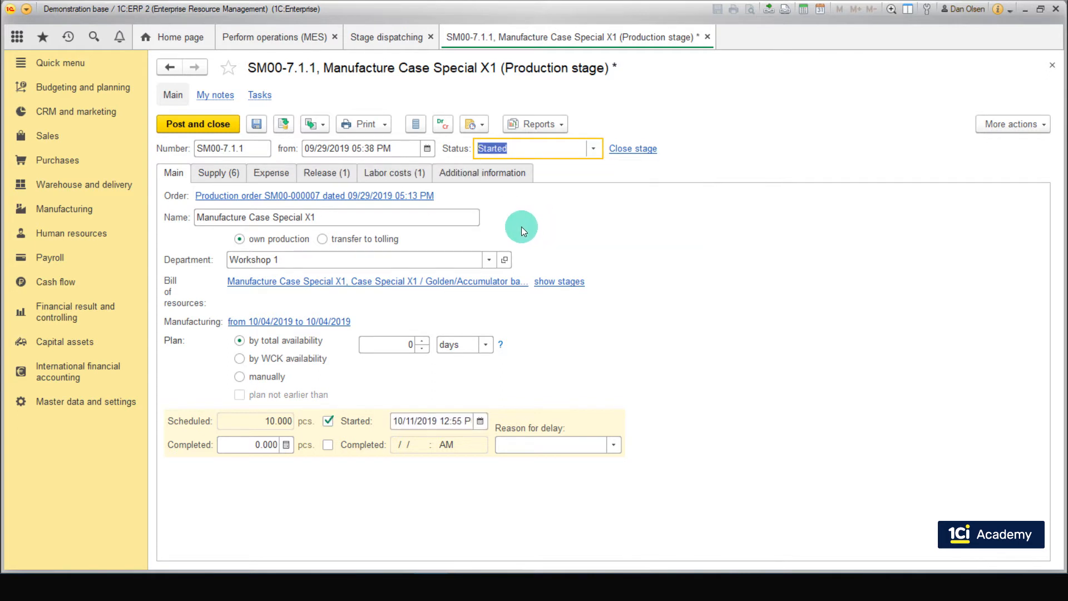
- Fill in the supply for all six products of the stage using the Ship (on pegging basis if needed) and To supply options
left_click(224, 173)
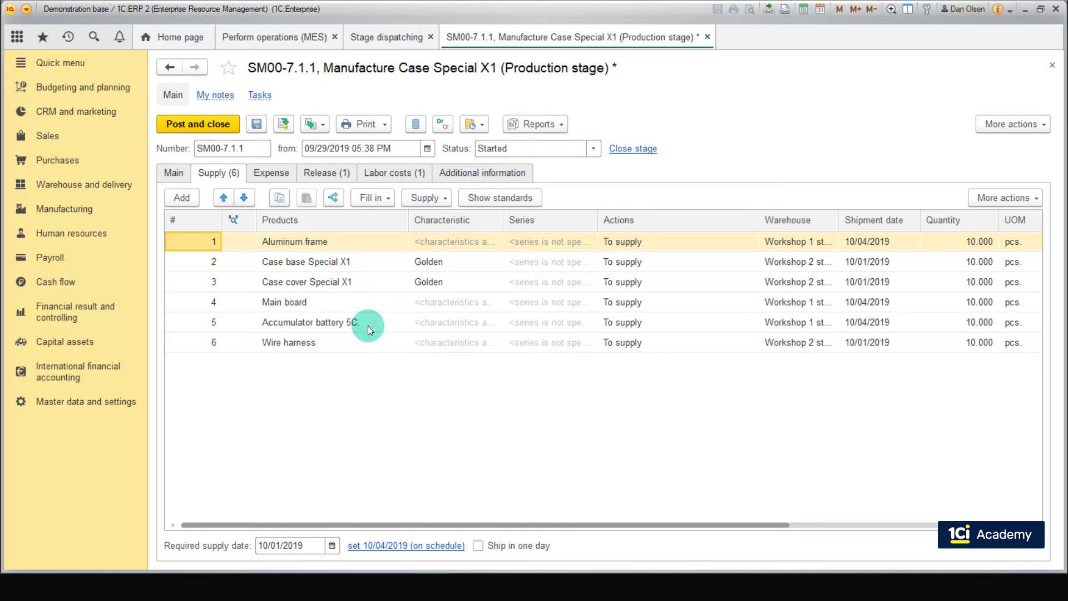
left_click(368, 342, "shift")
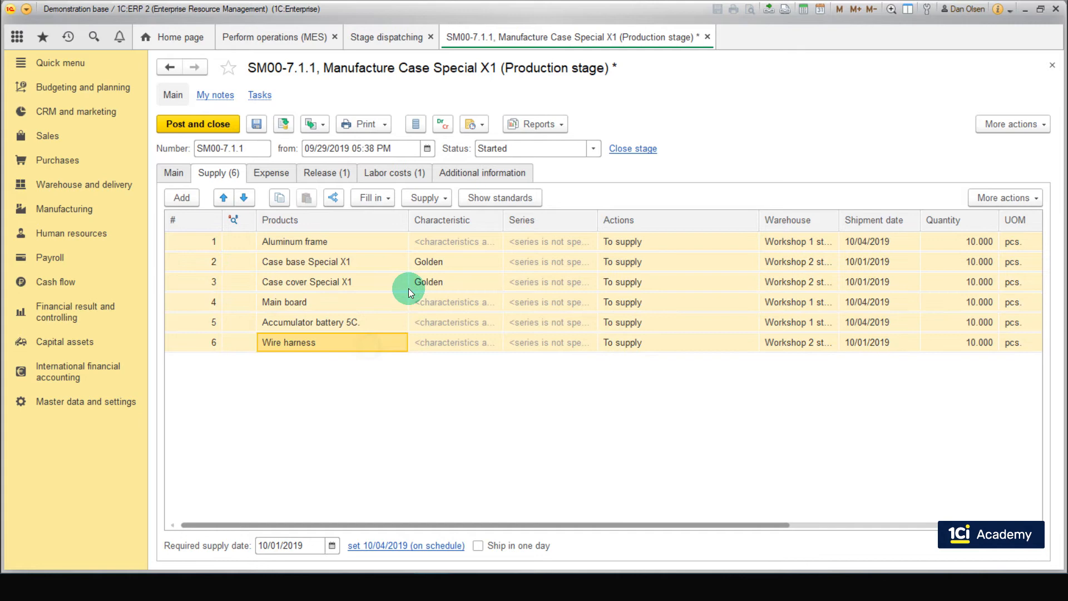
left_click(444, 199)
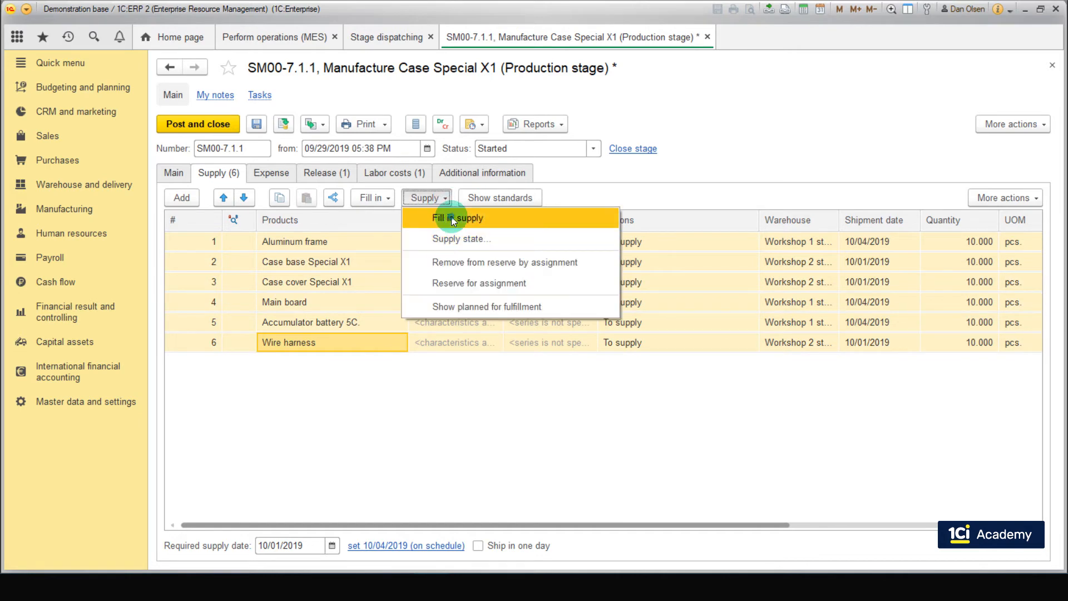
left_click(452, 218)
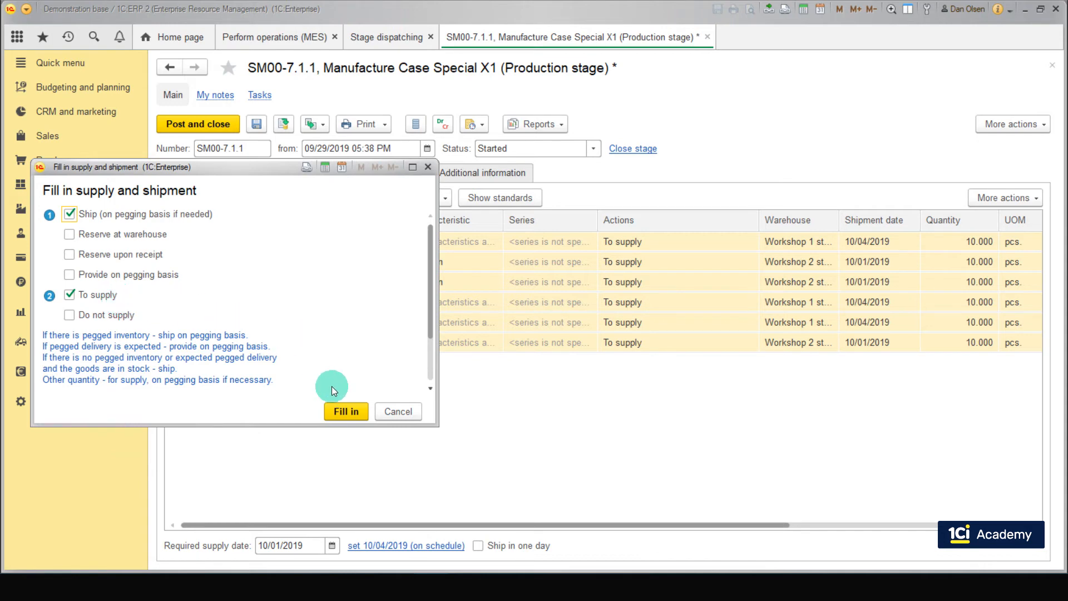
left_click(346, 411)
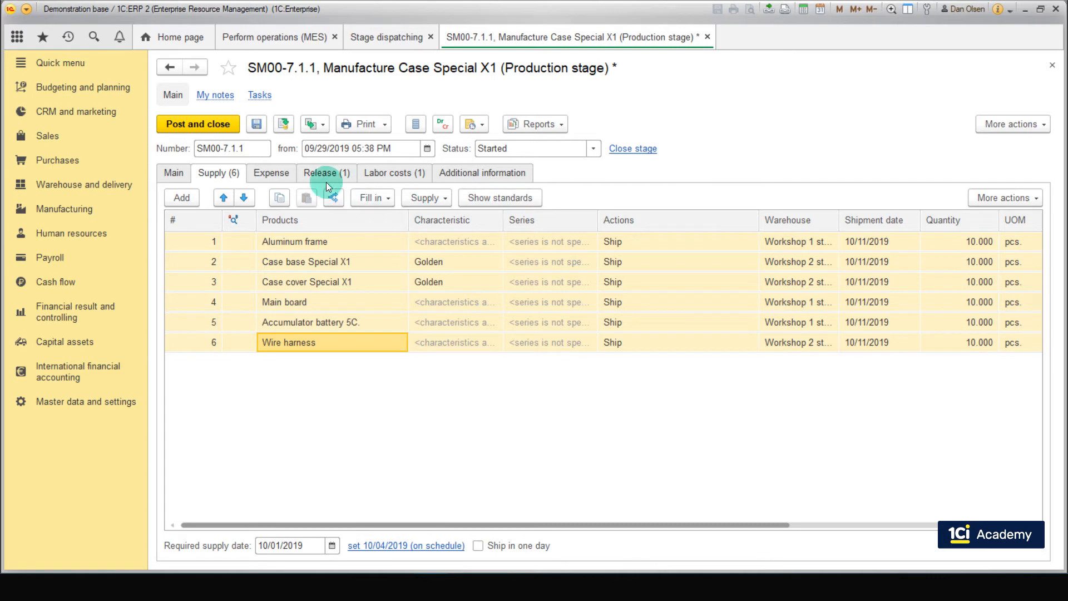
- Fill in the stage's spent materials in its expense data with the shipped ones
left_click(293, 175)
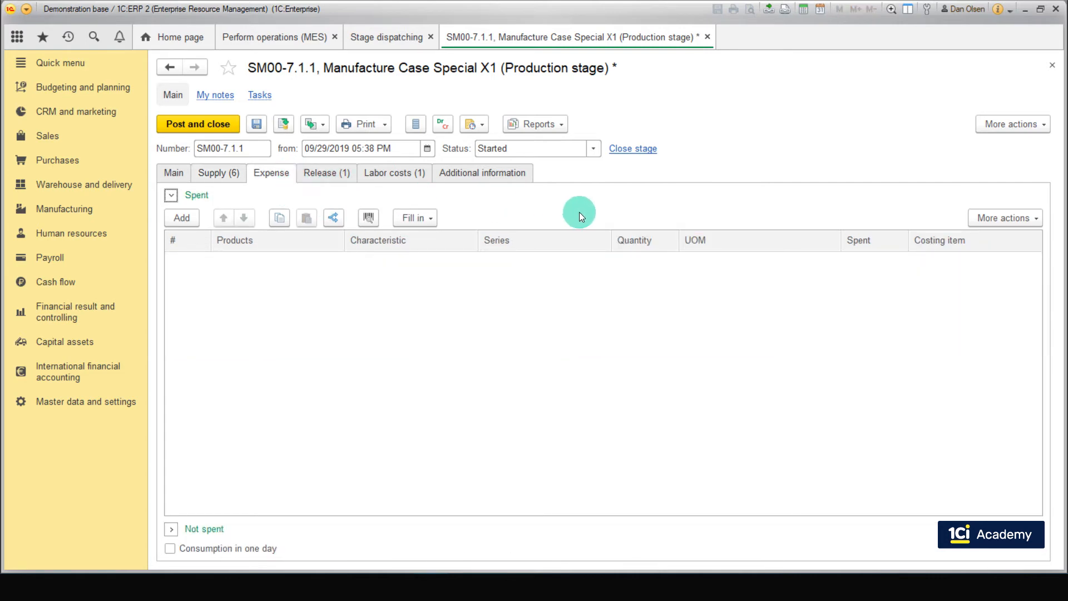
mouse_move(698, 243)
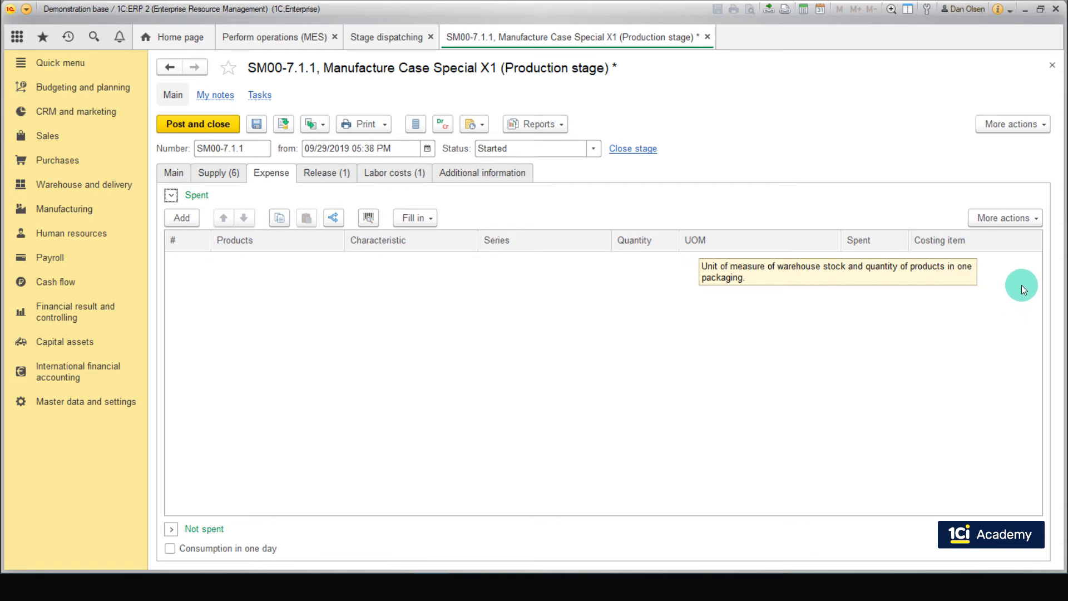
left_click(999, 219)
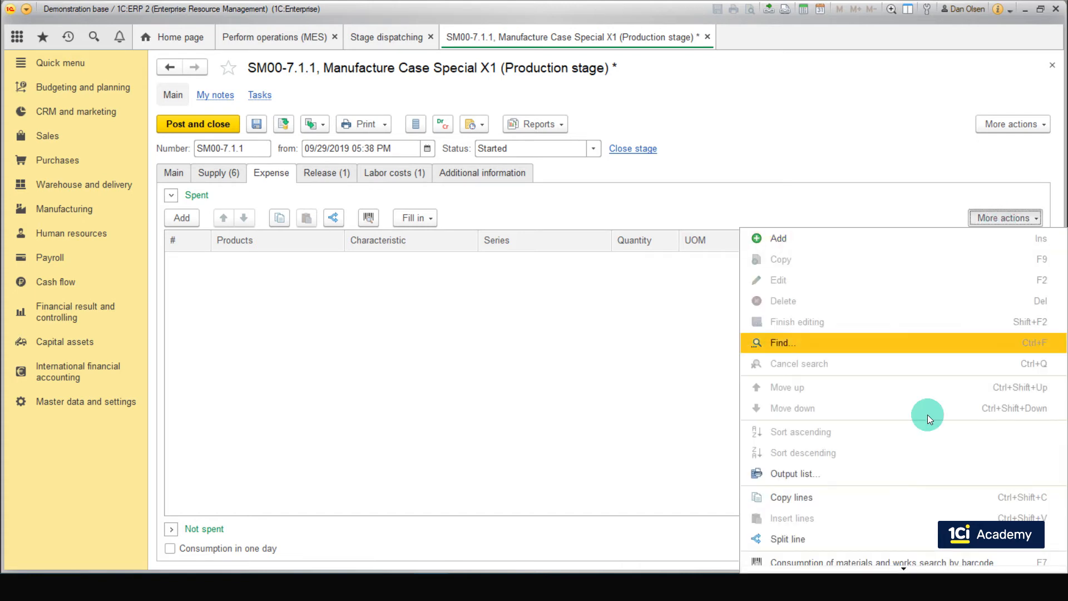
left_click(825, 559)
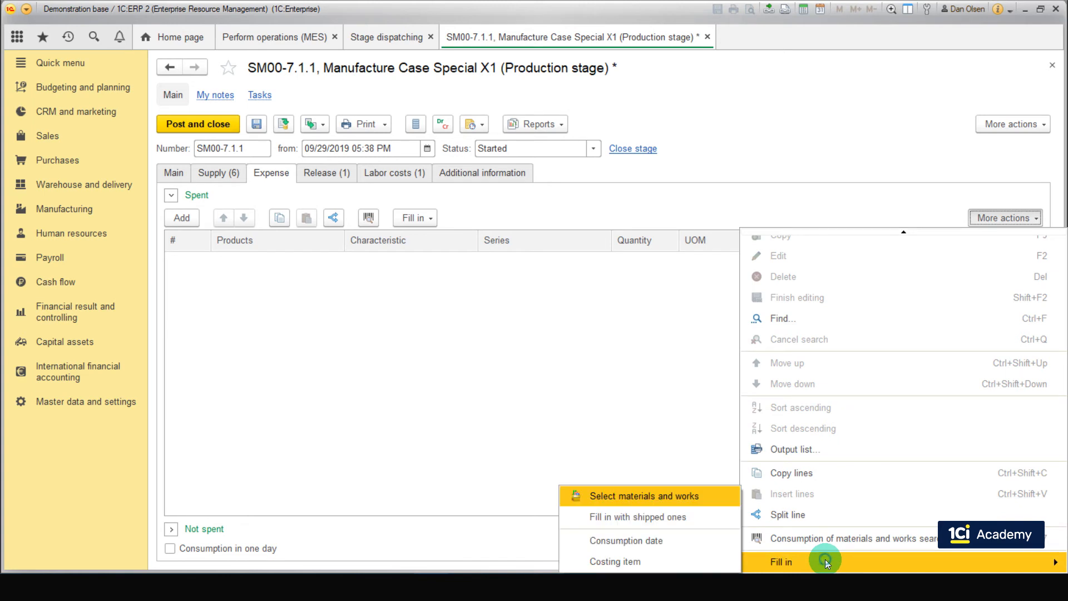
left_click(699, 518)
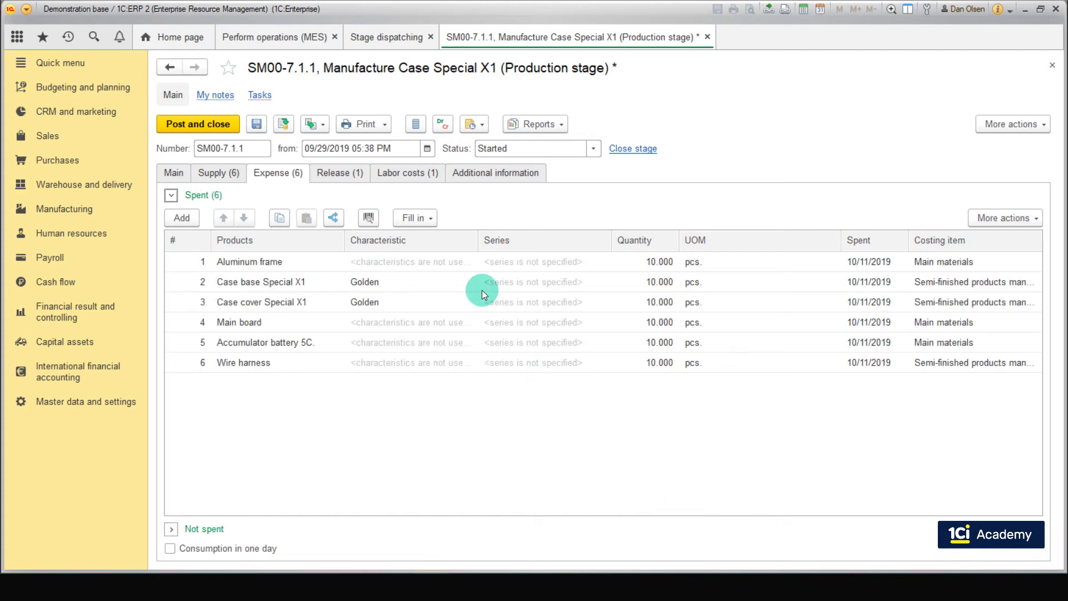
- Mark the Assembly work in the stage's labor costs as completed and assign it to the Installers team
left_click(420, 175)
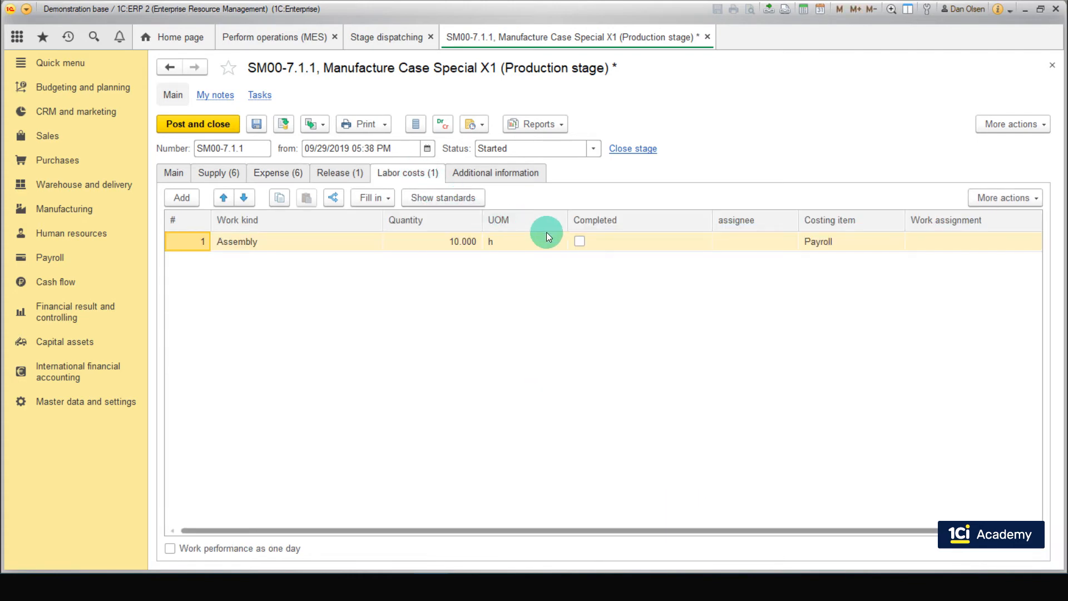
left_click(578, 240)
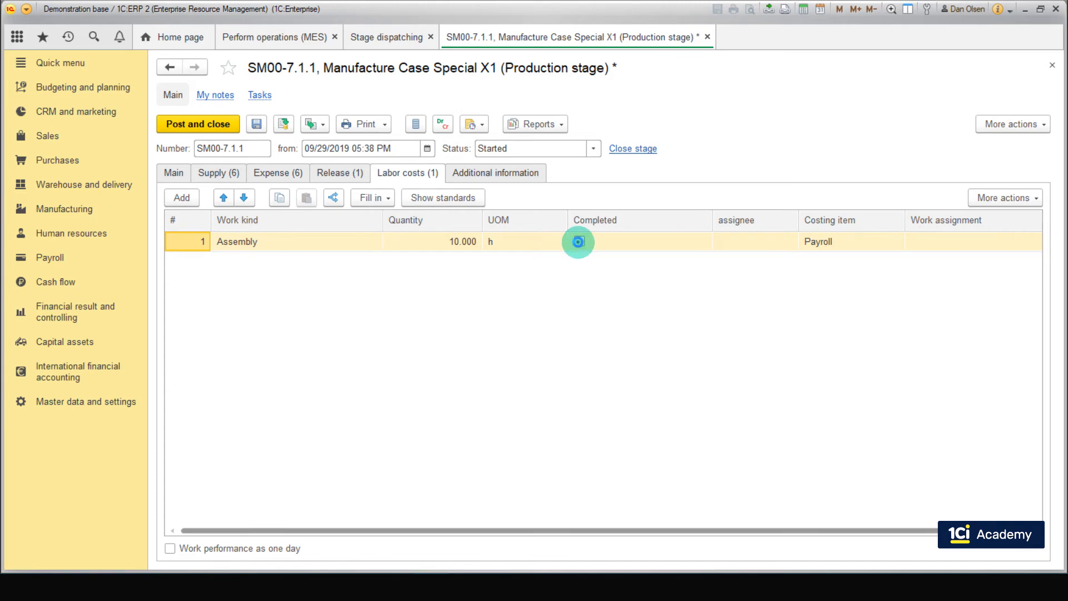
left_click(758, 246)
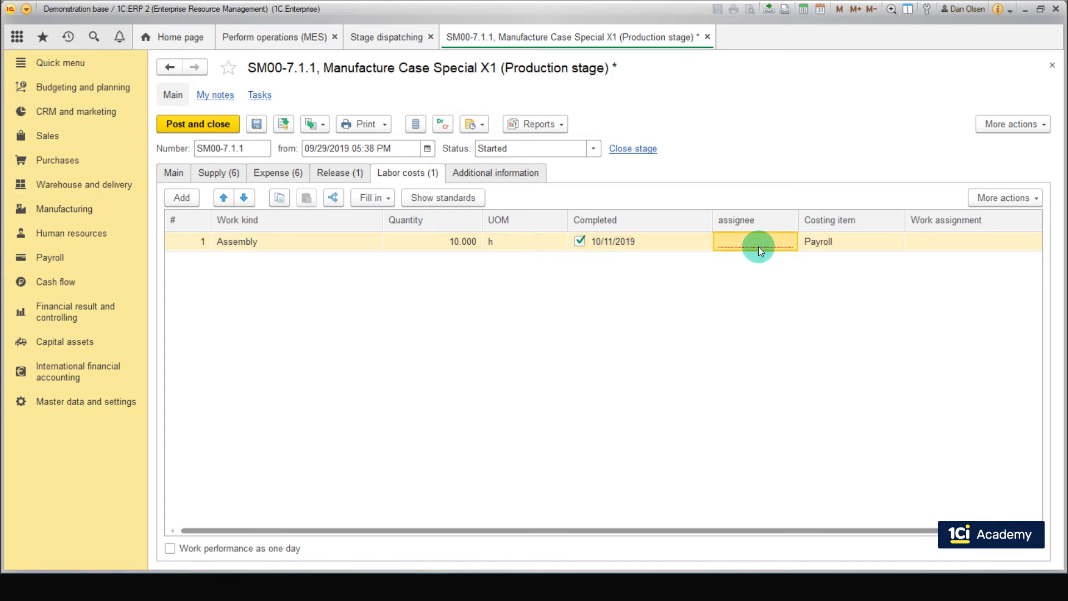
left_click(758, 245)
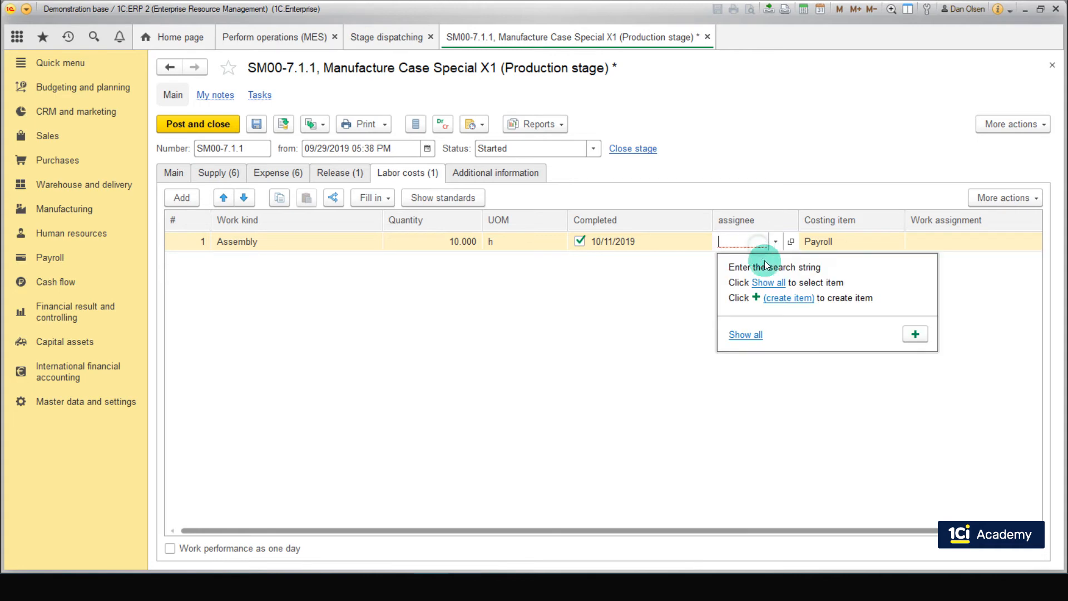
left_click(767, 282)
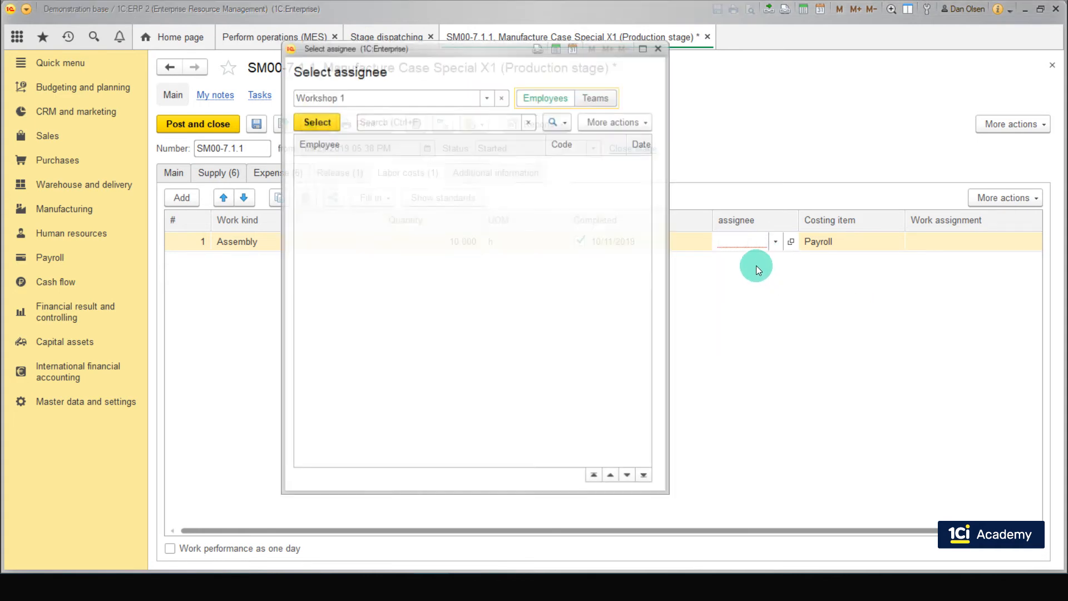
left_click(597, 96)
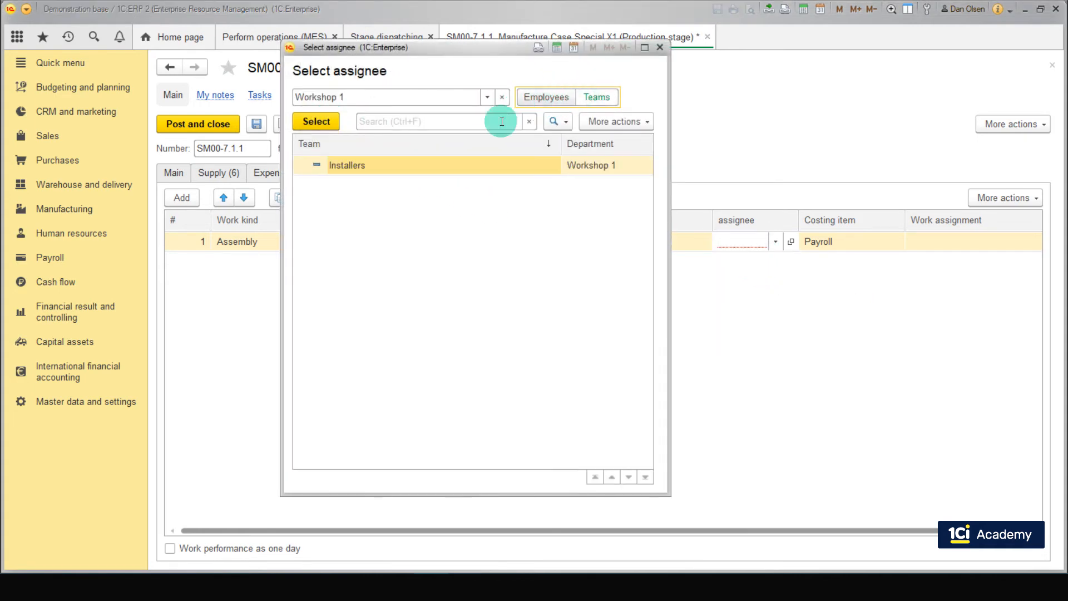
left_click(417, 164)
double_click(416, 165)
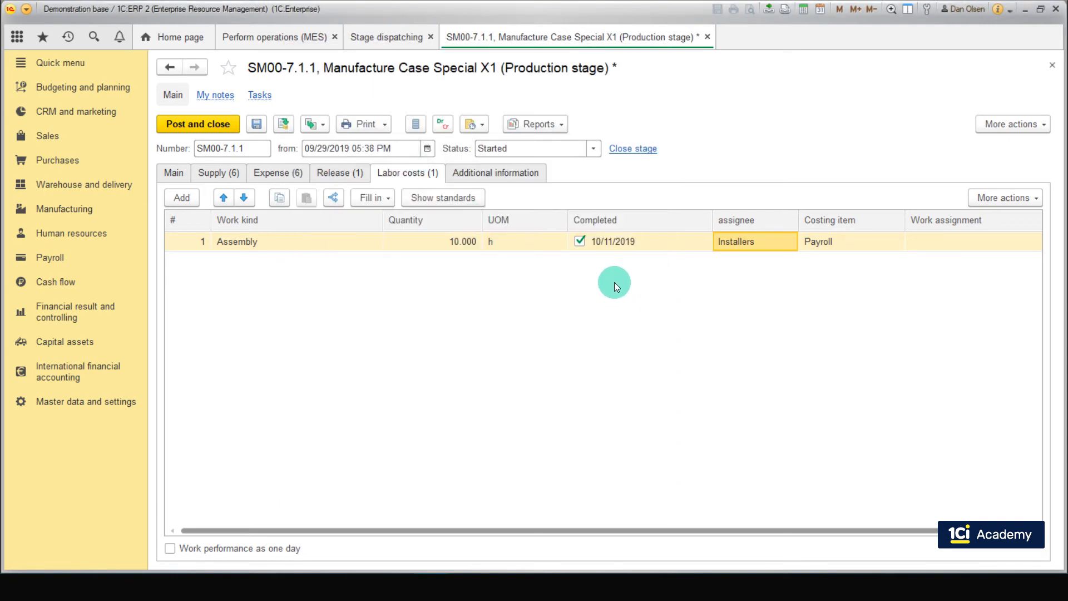
- Set the Manufacture Case Special X1 stage's status to Completed, and post and close the stage
left_click(595, 149)
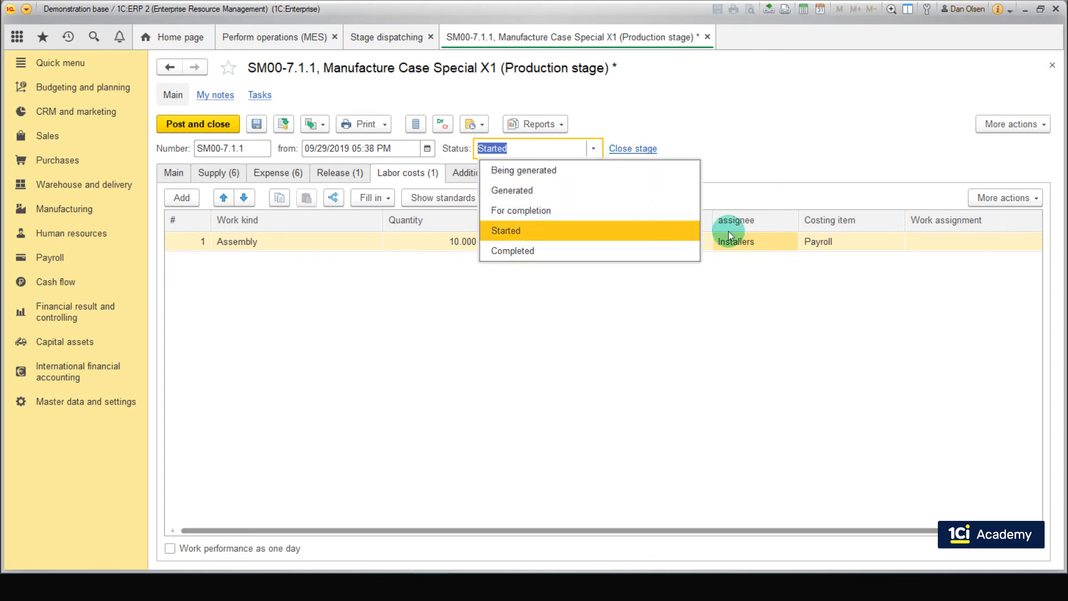
left_click(664, 249)
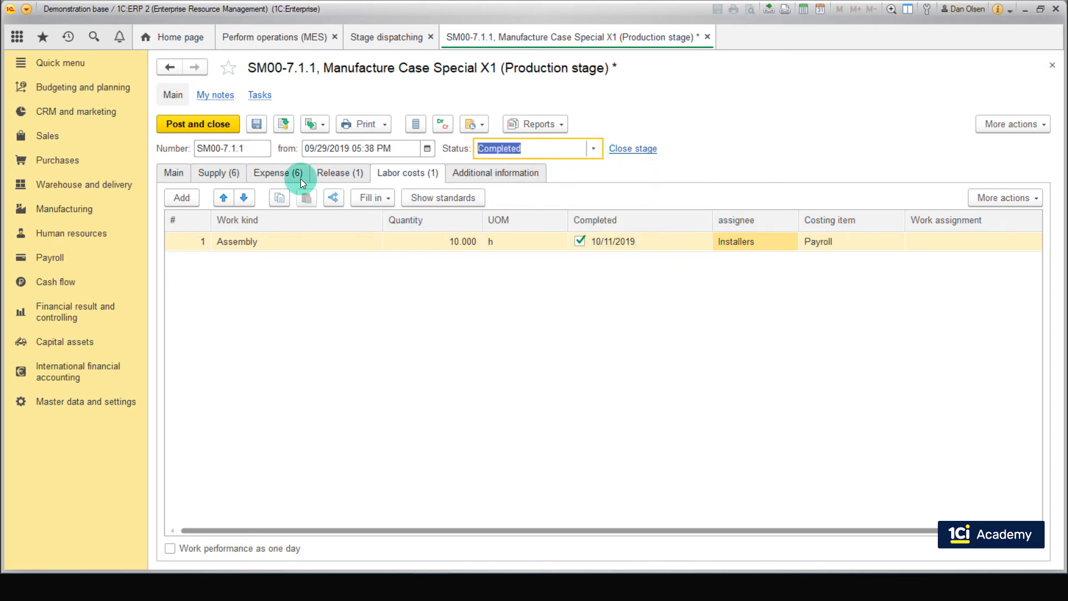
left_click(229, 128)
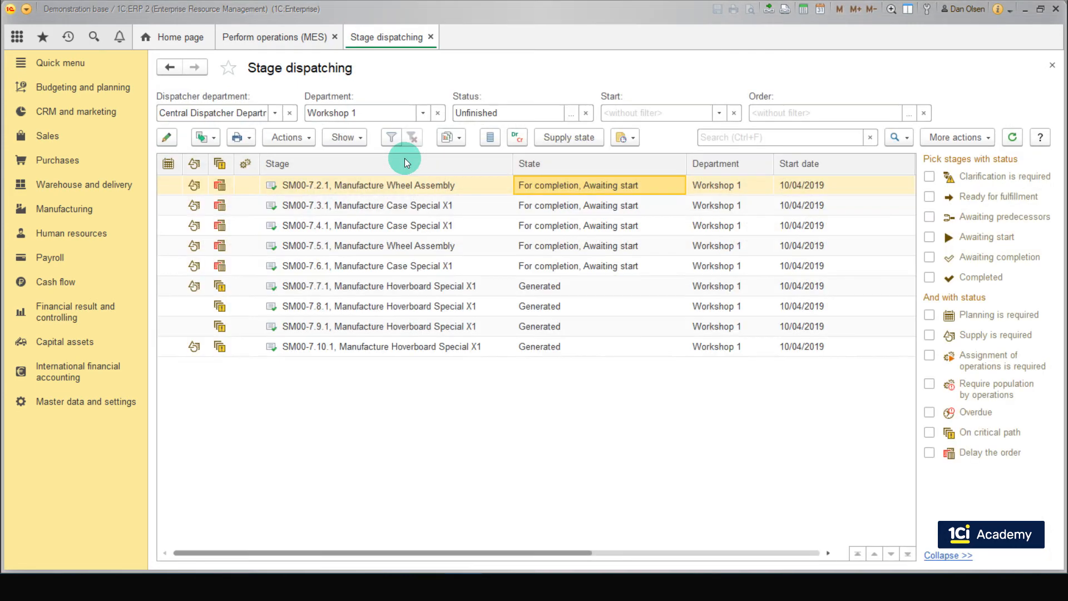
- Open stage SM00-7.2.1, Manufacture Wheel Assembly, and change its status to Started and directly to Completed
left_click(401, 185)
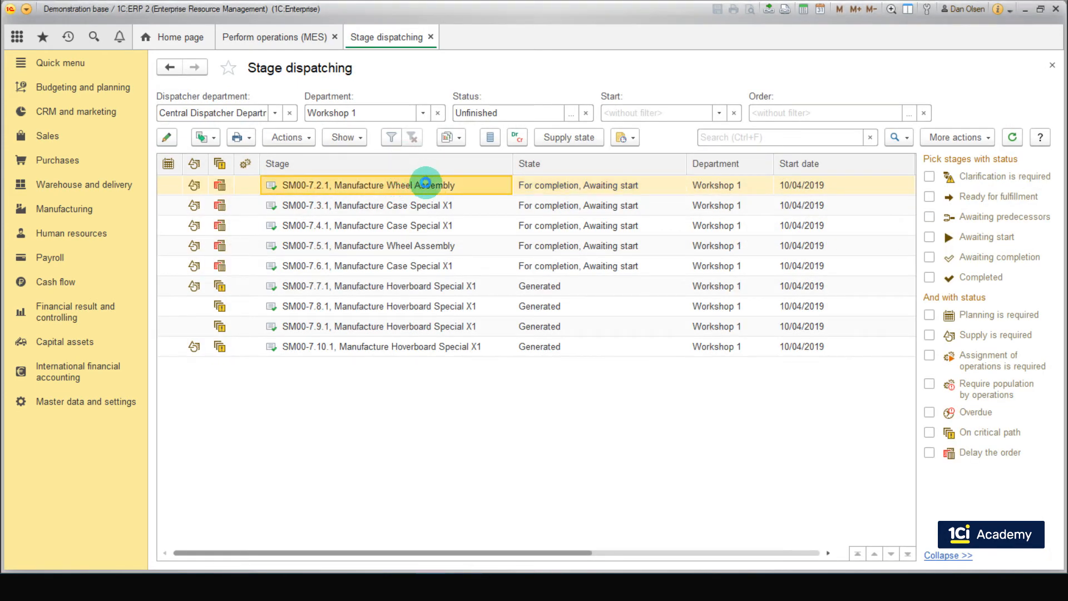
double_click(420, 185)
left_click(522, 149)
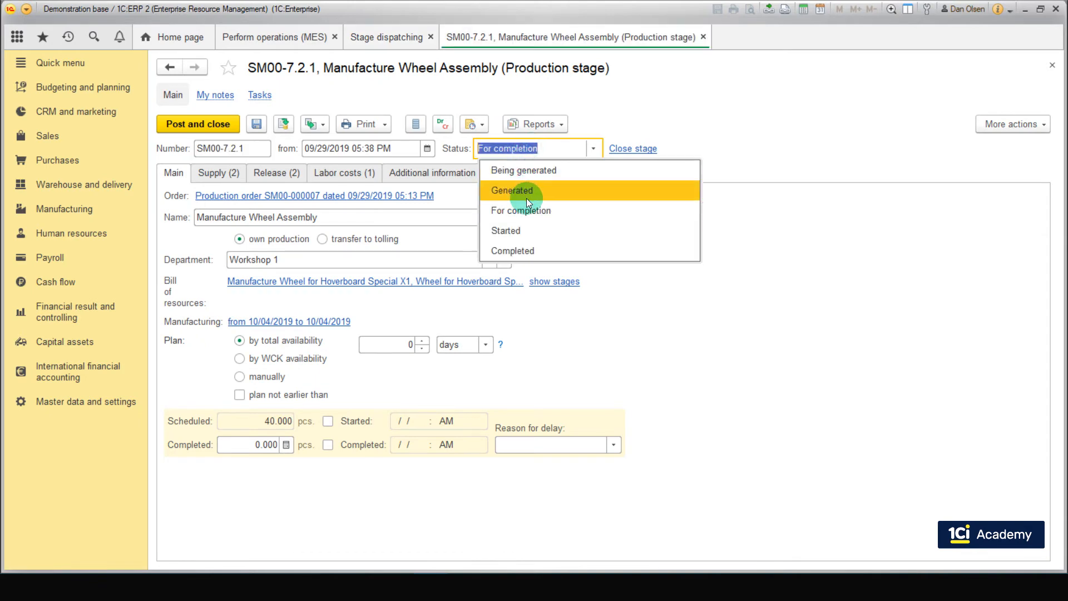
left_click(494, 234)
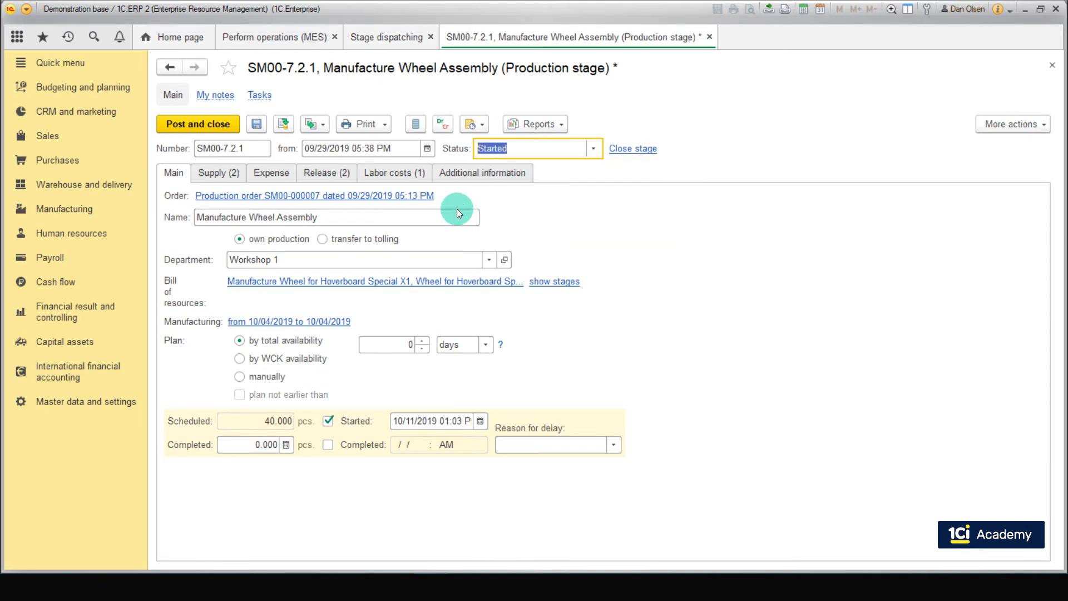
left_click(593, 149)
left_click(540, 250)
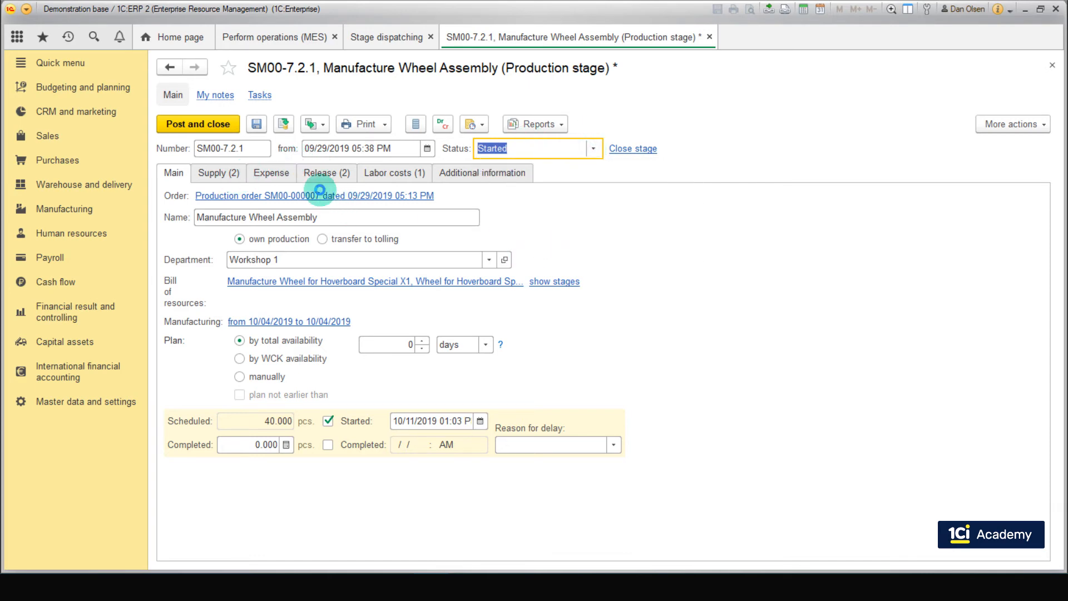
- Check the supply, expense, release and labor costs data of the Manufacture Wheel Assembly stage
left_click(237, 176)
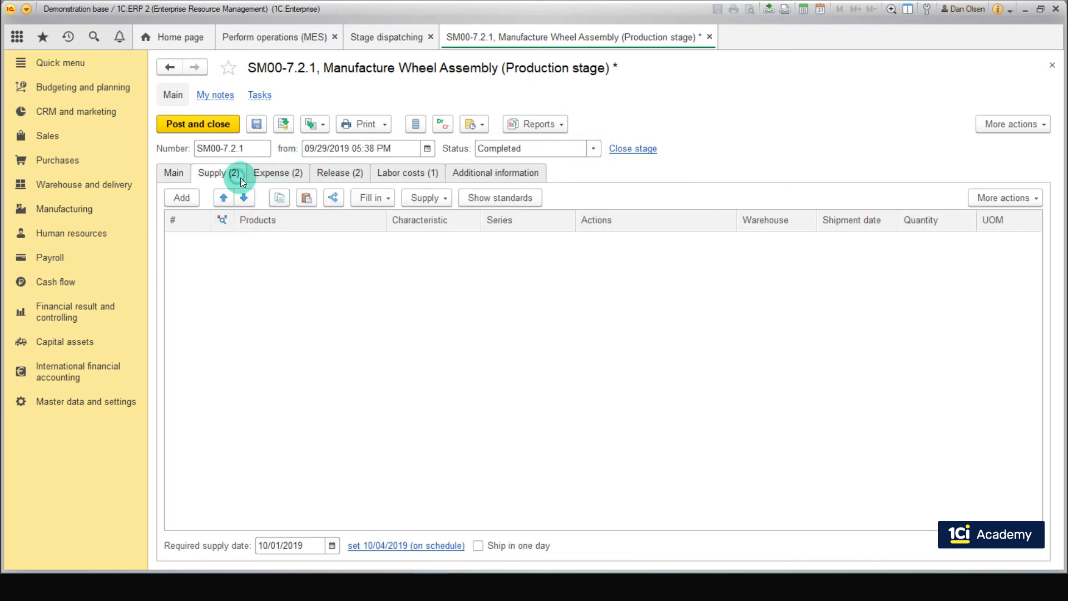
left_click(273, 174)
left_click(338, 177)
left_click(426, 178)
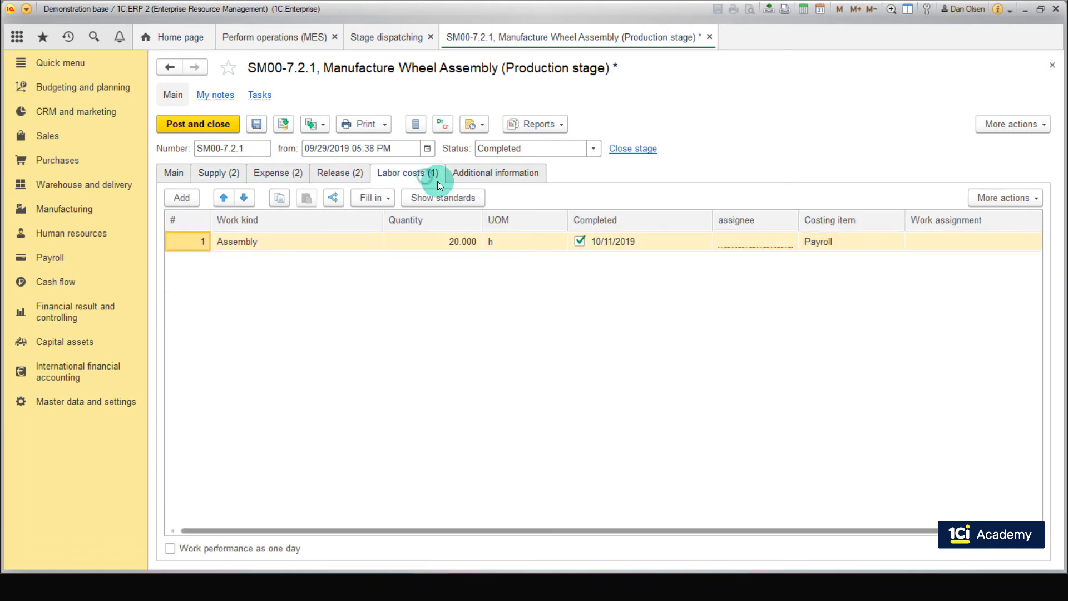
- Assign the Assembly work in the labor costs to the Installers team, and post and close the Manufacture Wheel Assembly stage
left_click(727, 238)
left_click(727, 238)
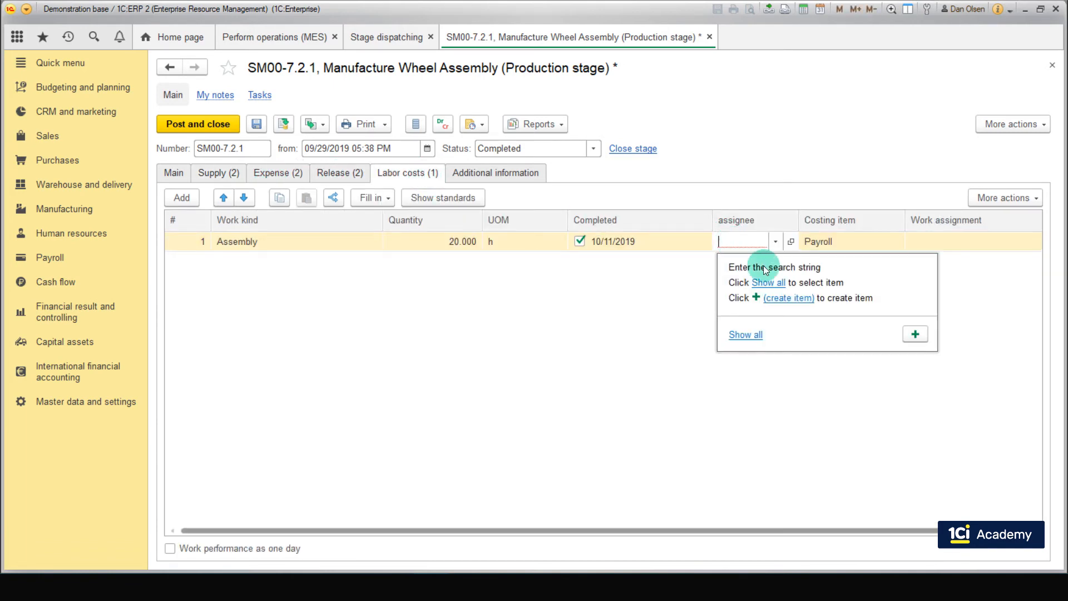
left_click(769, 284)
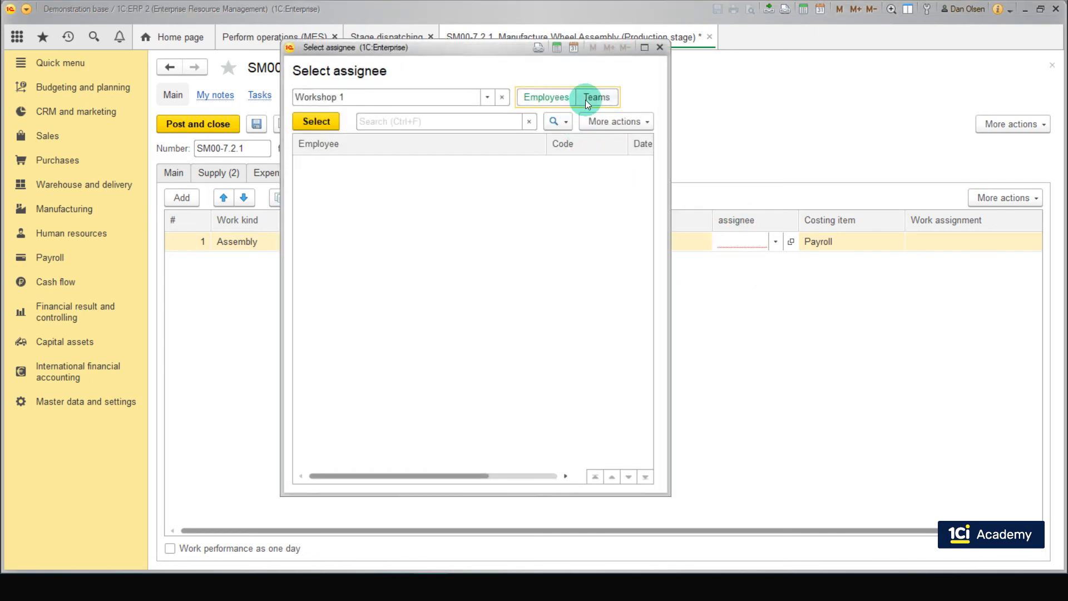
left_click(585, 99)
double_click(486, 167)
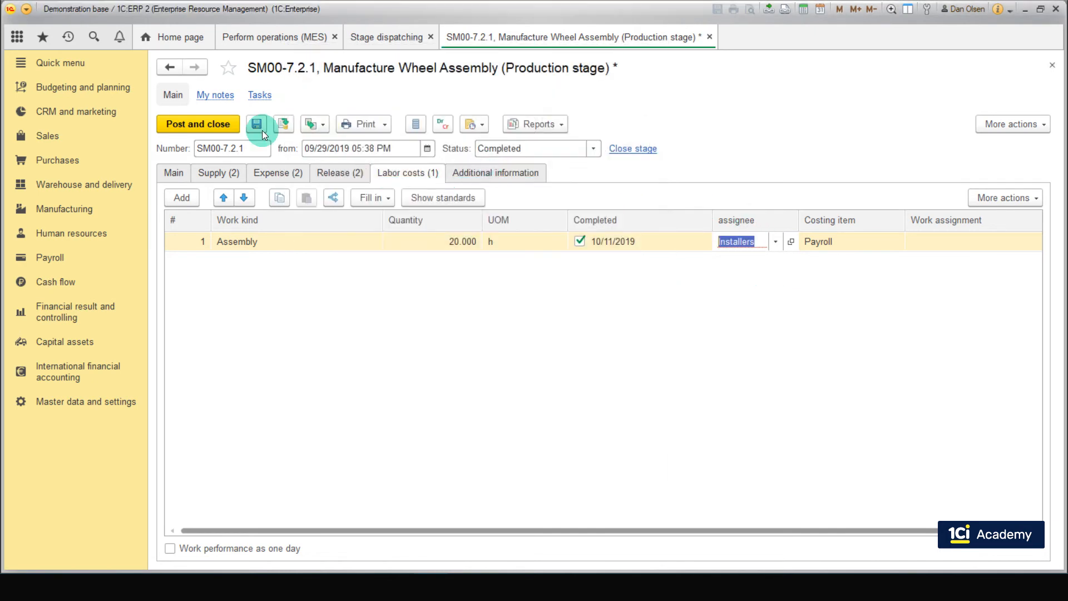
left_click(224, 123)
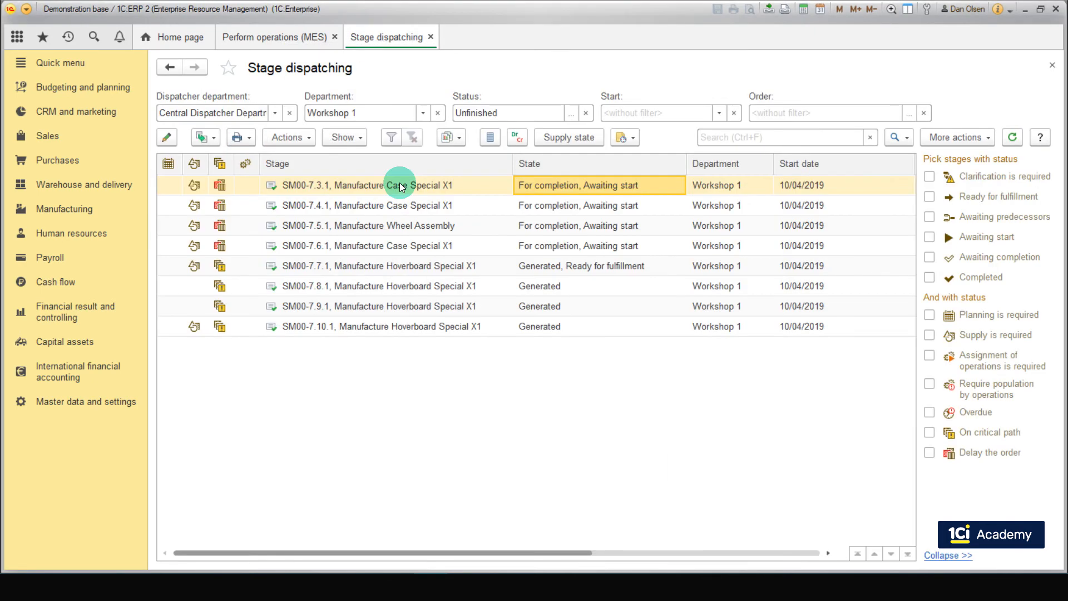
- Open stage SM00-7.7.1, Manufacture Hoverboard Special X1, and change its status to Started
left_click(327, 270)
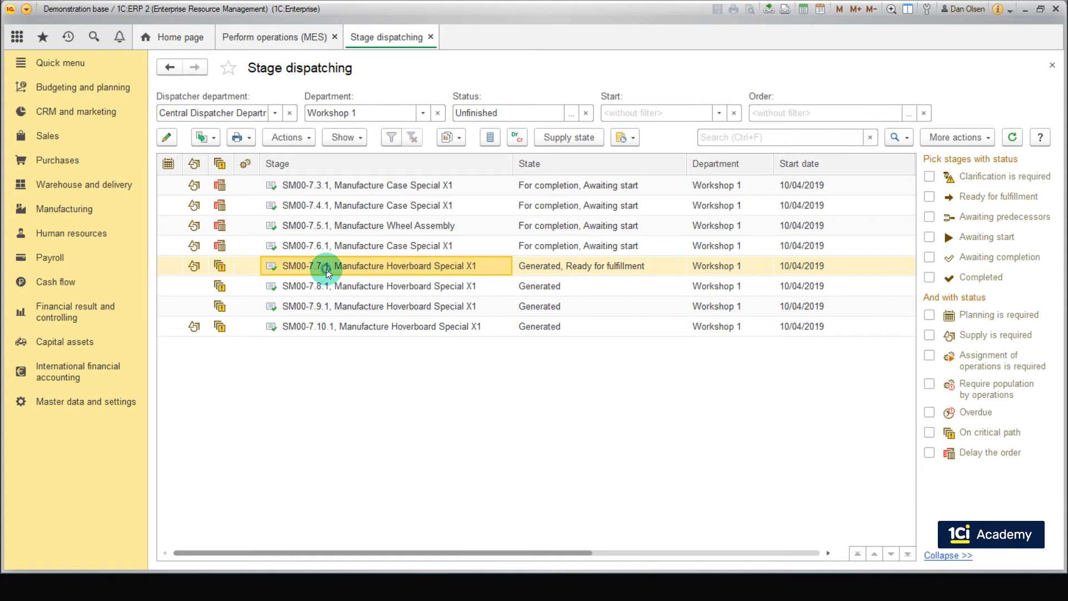
left_click(326, 268)
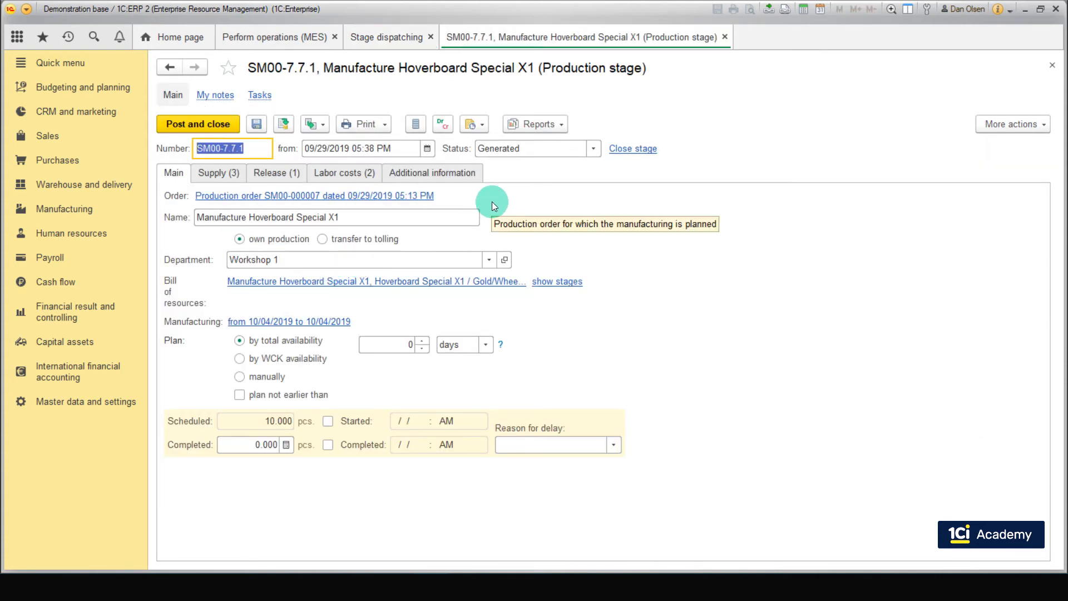
left_click(592, 149)
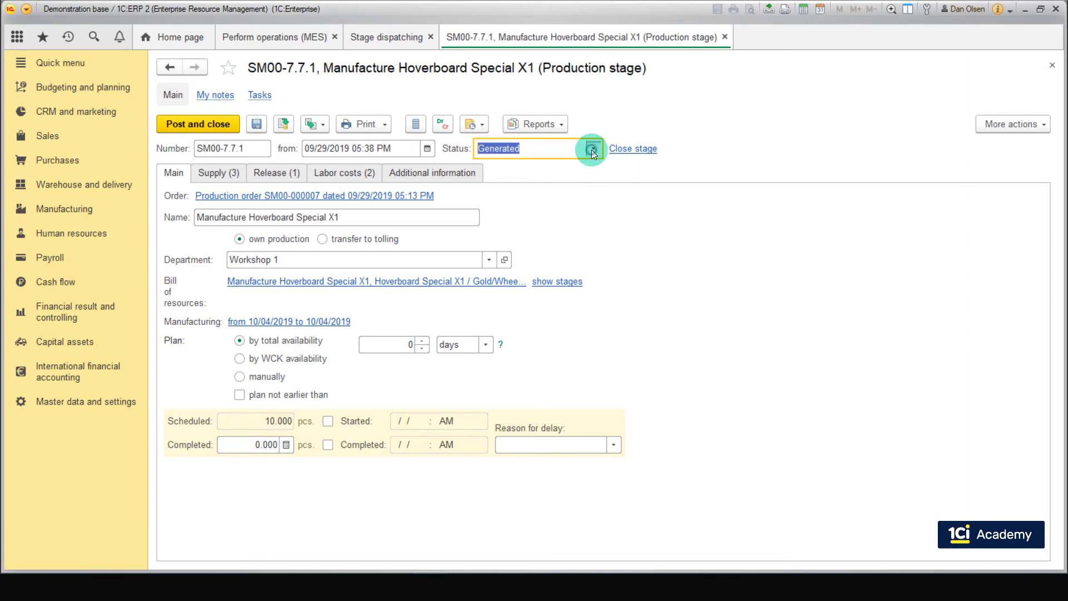
left_click(529, 234)
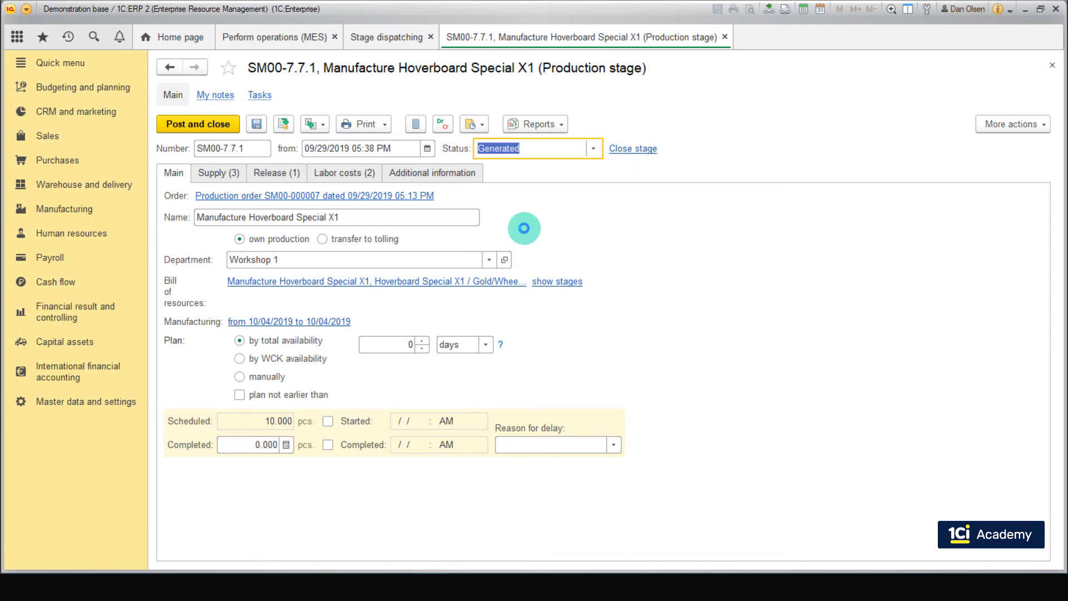
- Split the LED illumination supply line with 9 pcs. in the new line, and delete the remaining 1 pcs. line
left_click(233, 173)
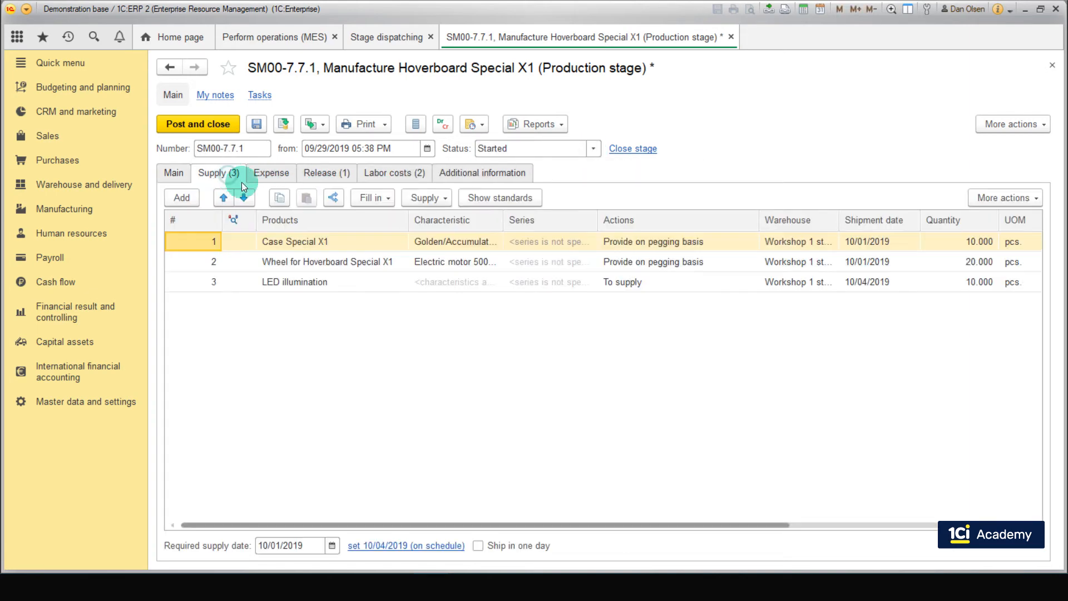
left_click(368, 280)
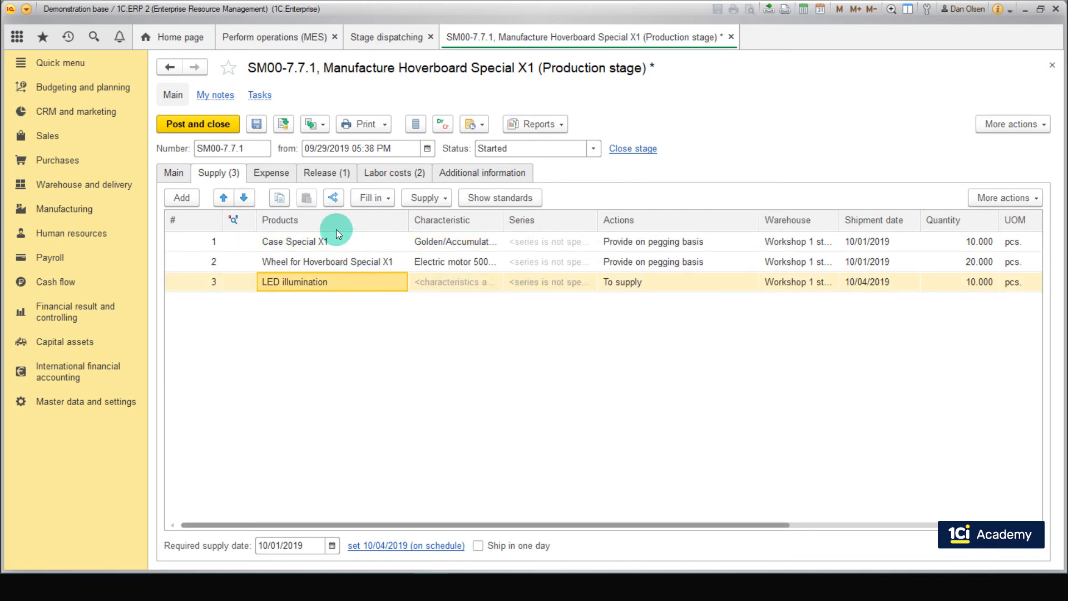
left_click(335, 197)
left_click(558, 266)
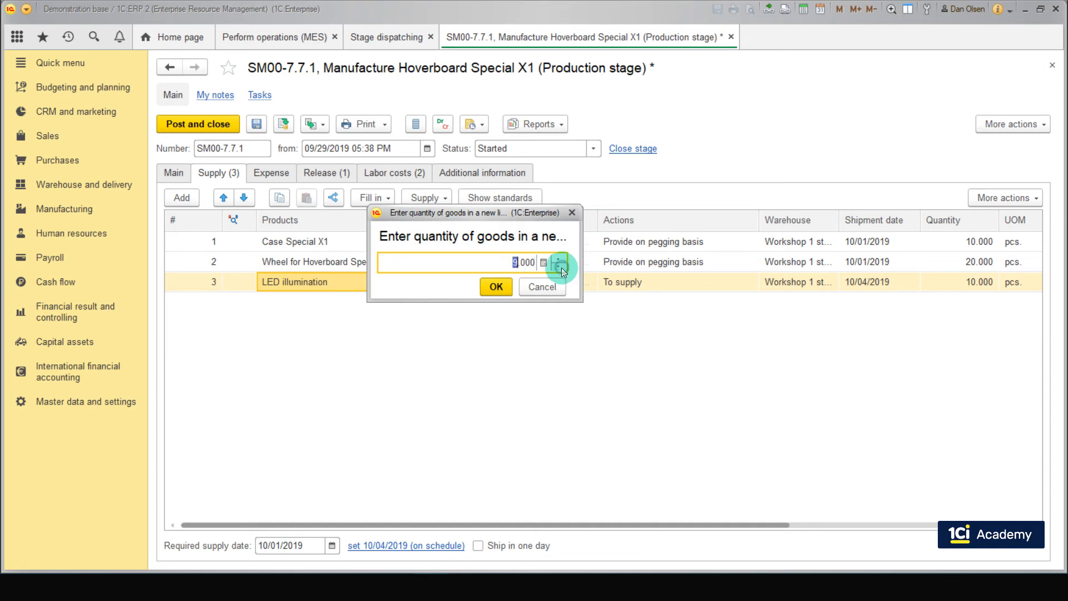
left_click(495, 288)
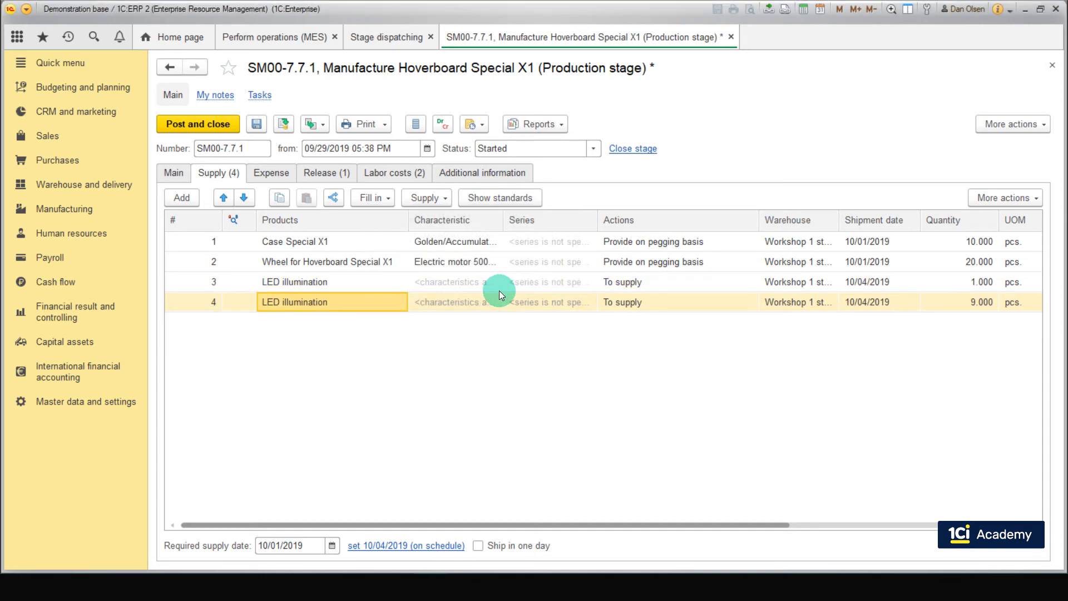
left_click(507, 283)
right_click(509, 283)
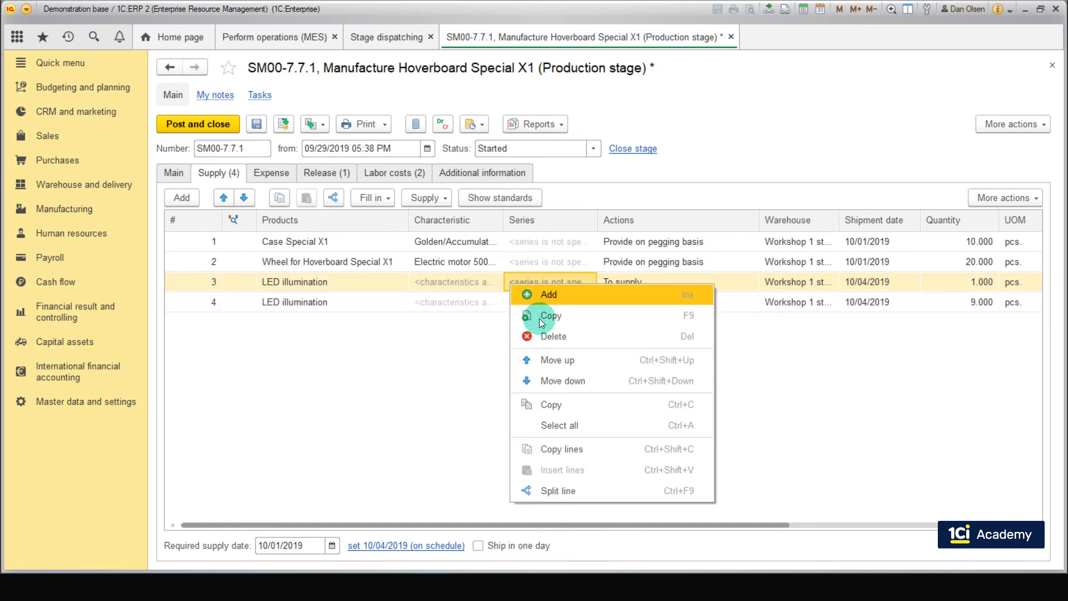
left_click(548, 333)
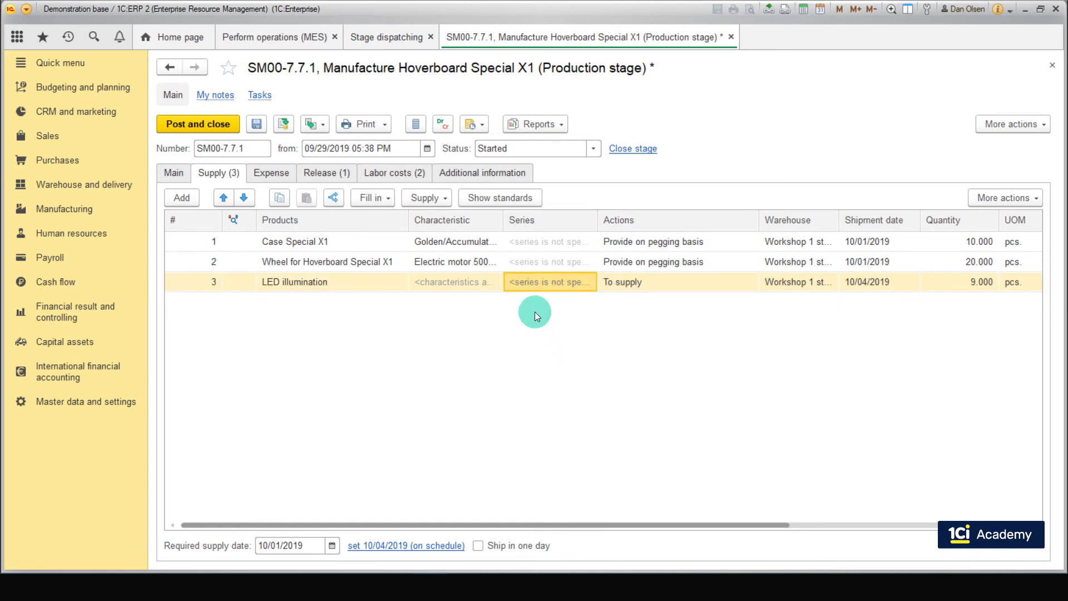
- Check the stage's labor costs, and run Fill in supply for all of its supply lines
left_click(501, 241)
left_click(418, 175)
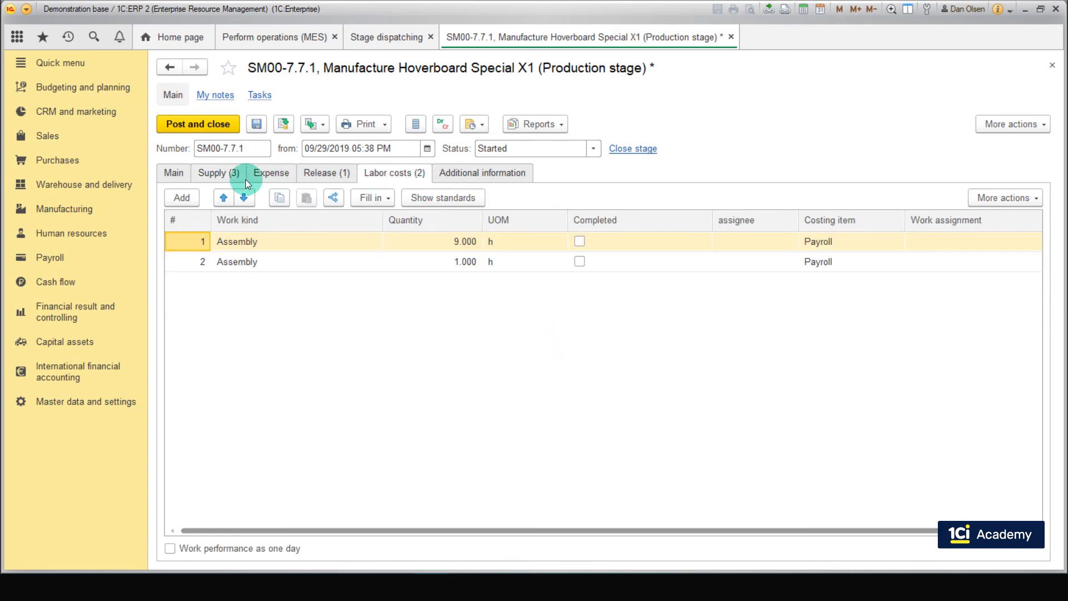
left_click(246, 179)
left_click(434, 198)
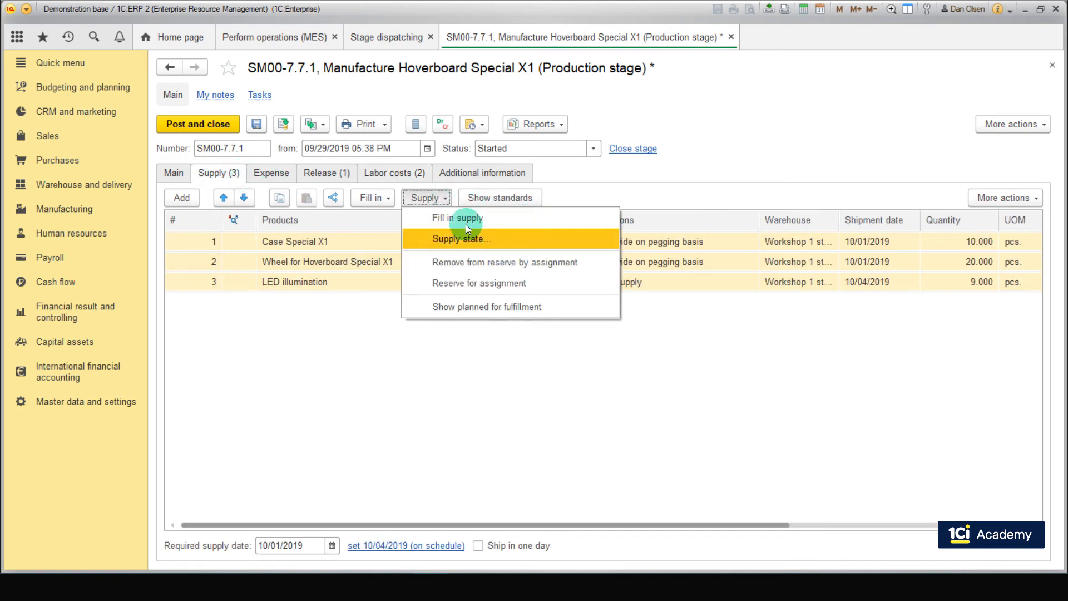
left_click(466, 221)
left_click(355, 411)
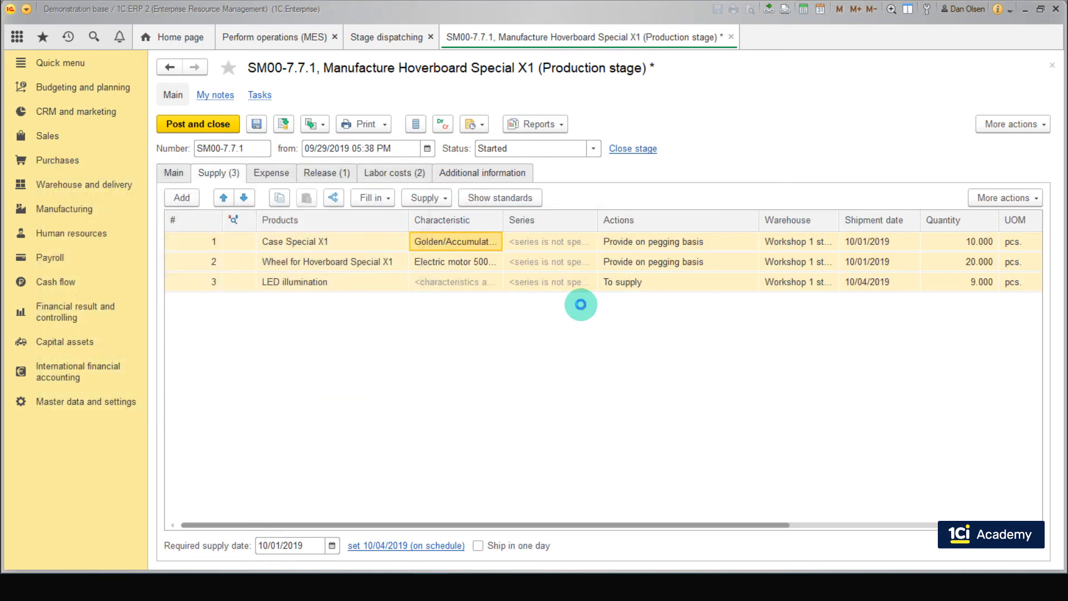
- Fill in the spent materials in the stage's expense data with the shipped ones
left_click(290, 176)
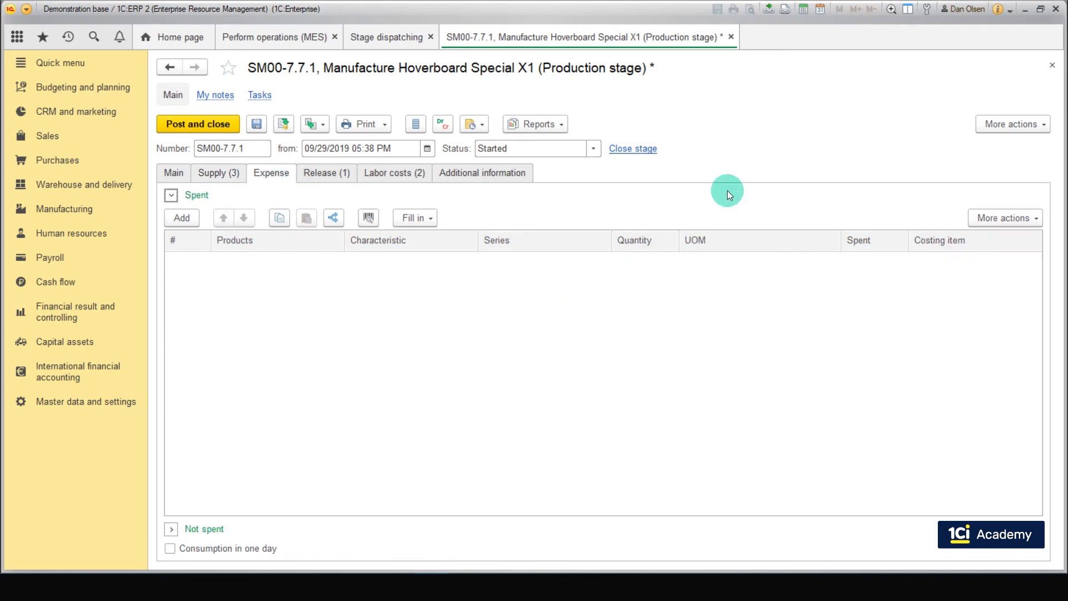
left_click(1025, 214)
scroll(851, 416, "down", 1)
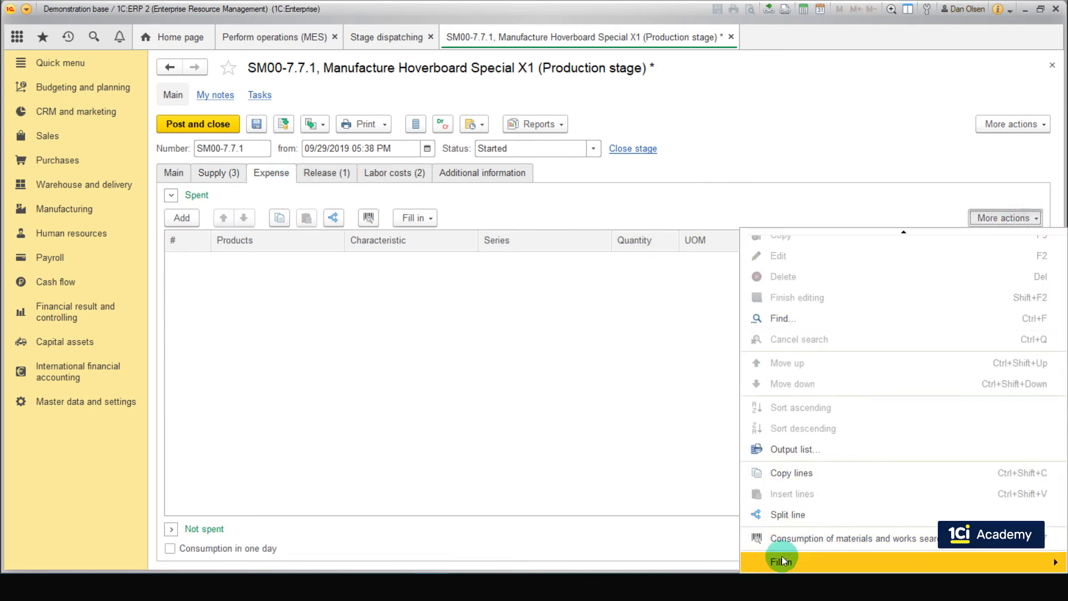
mouse_move(777, 562)
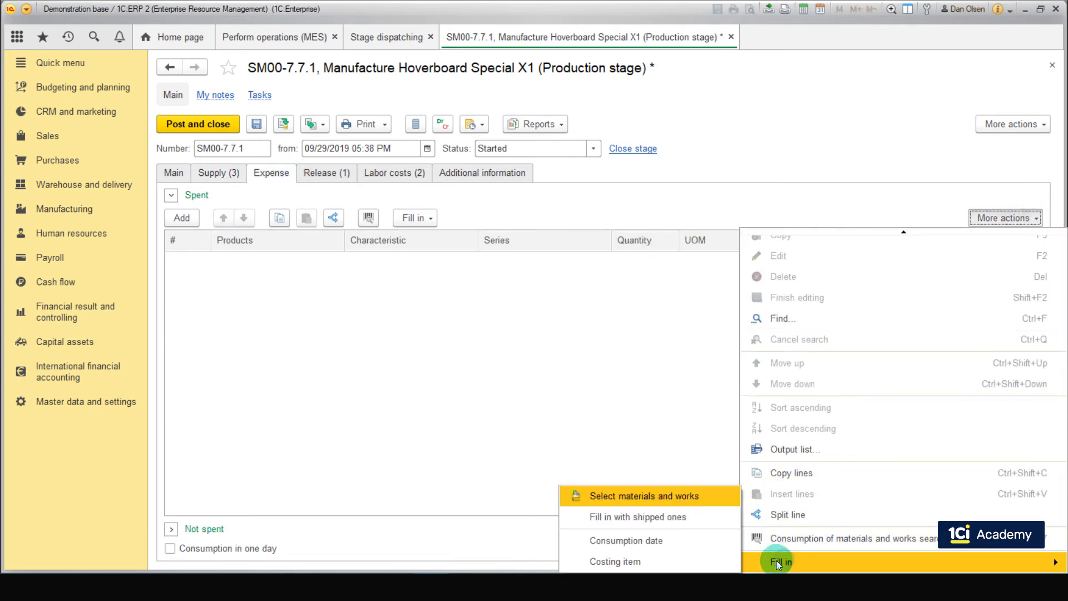
left_click(665, 519)
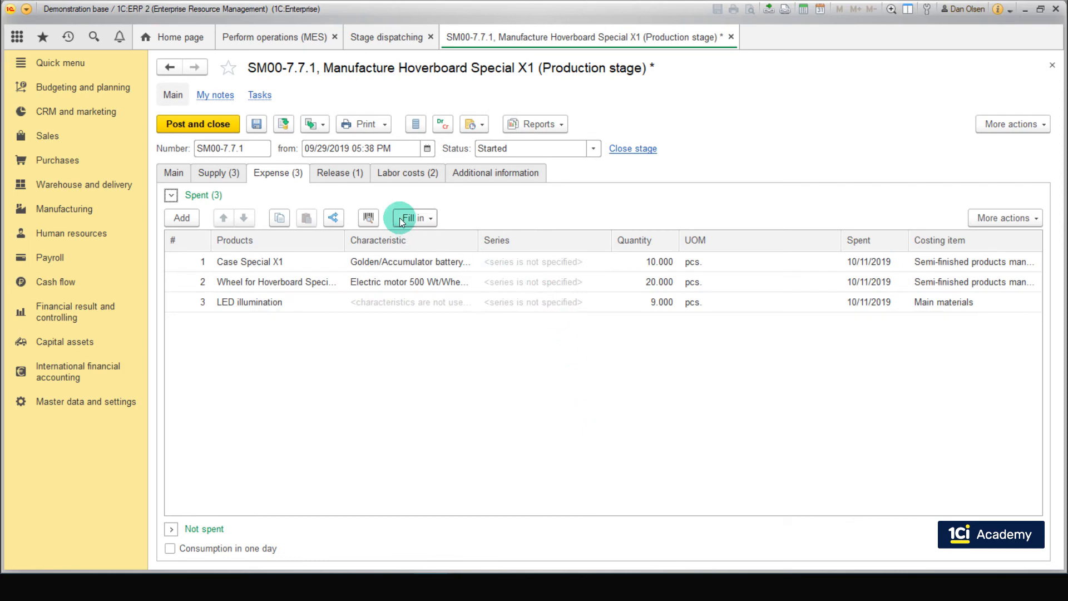
- Split the hoverboard release line with 9 pcs. in the new line, and delete the remaining 1 pcs. line
left_click(345, 174)
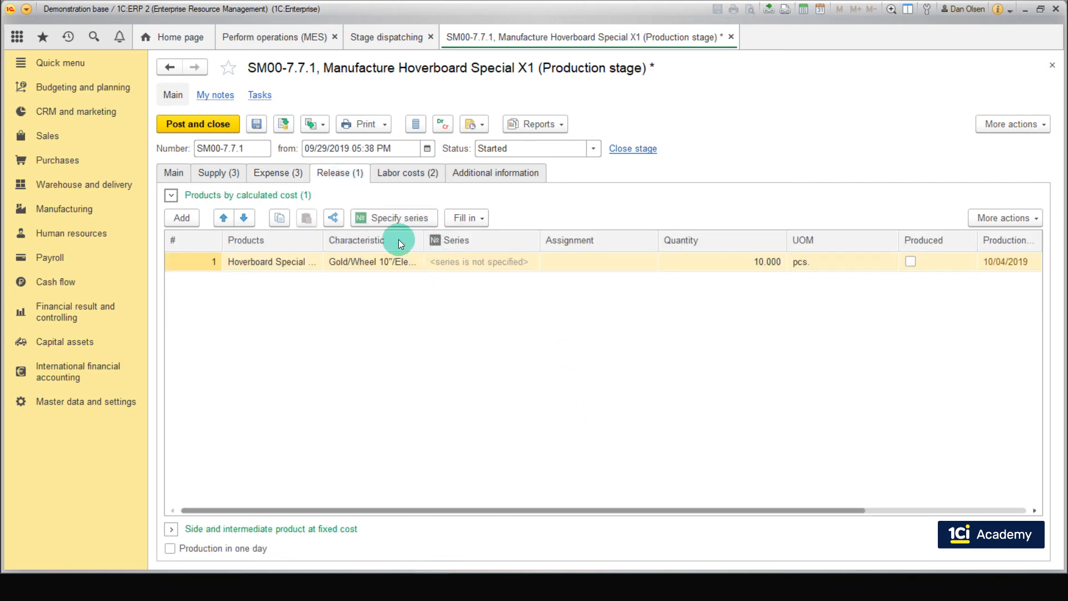
left_click(333, 217)
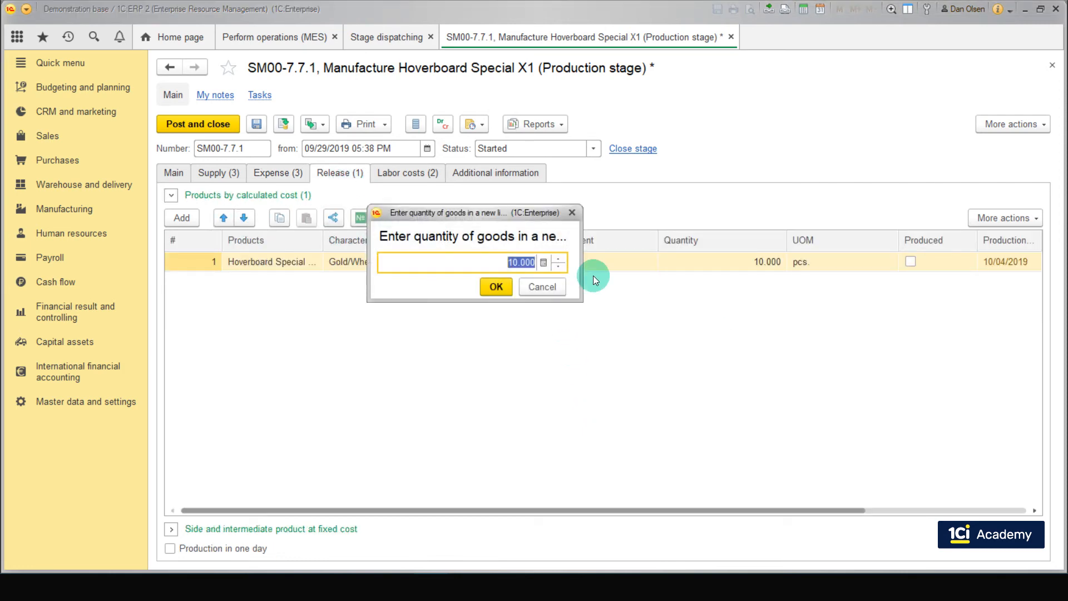
left_click(560, 260)
left_click(554, 268)
left_click(554, 268)
left_click(496, 287)
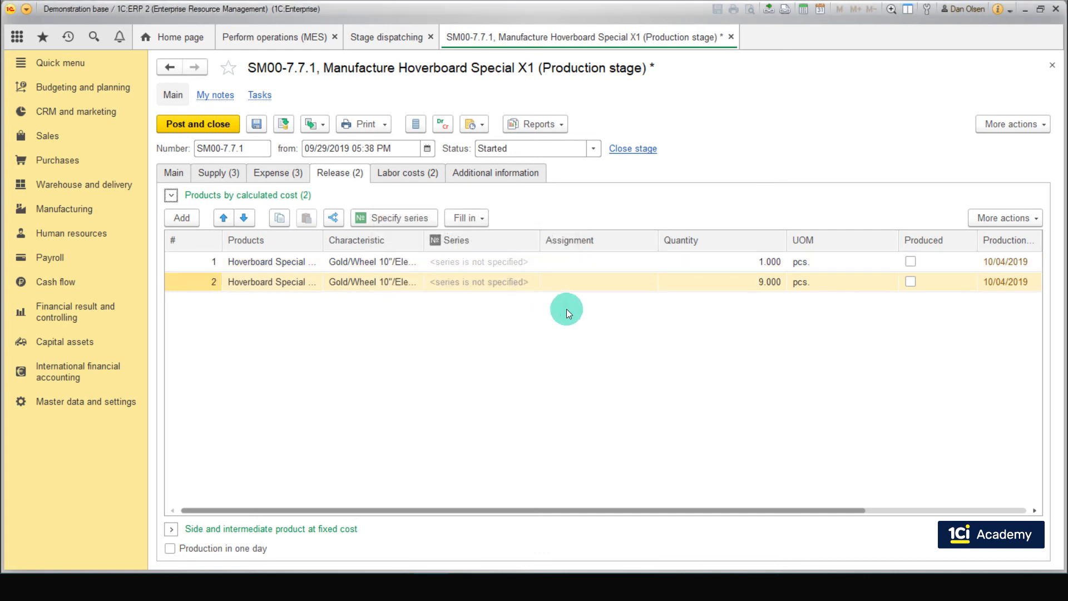
right_click(576, 267)
left_click(604, 317)
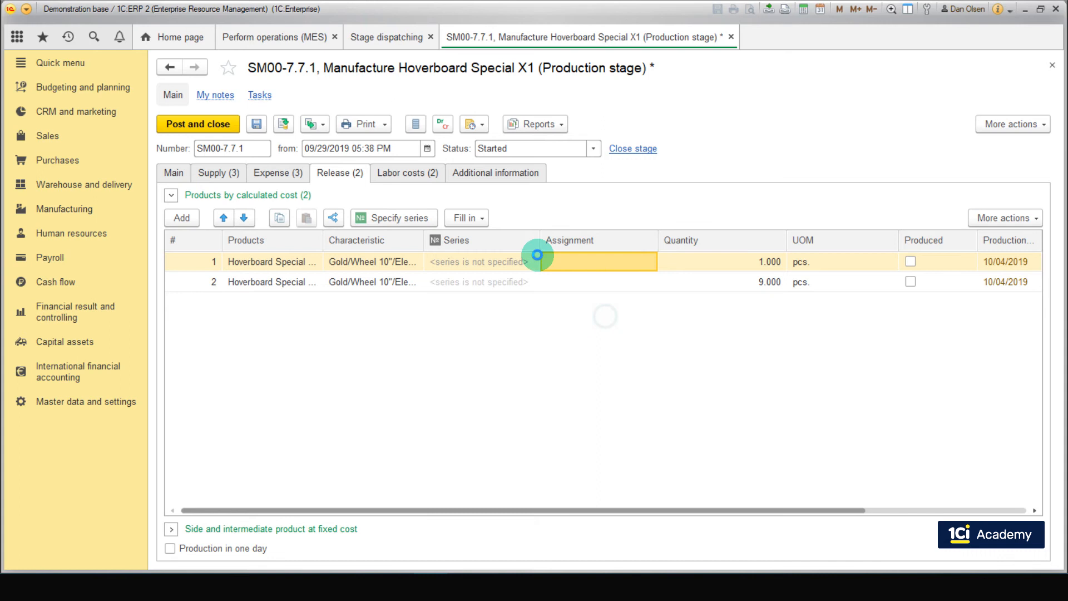
- Mark the 9 h Assembly work in the labor costs as completed and delete the 1 h Assembly line
left_click(421, 175)
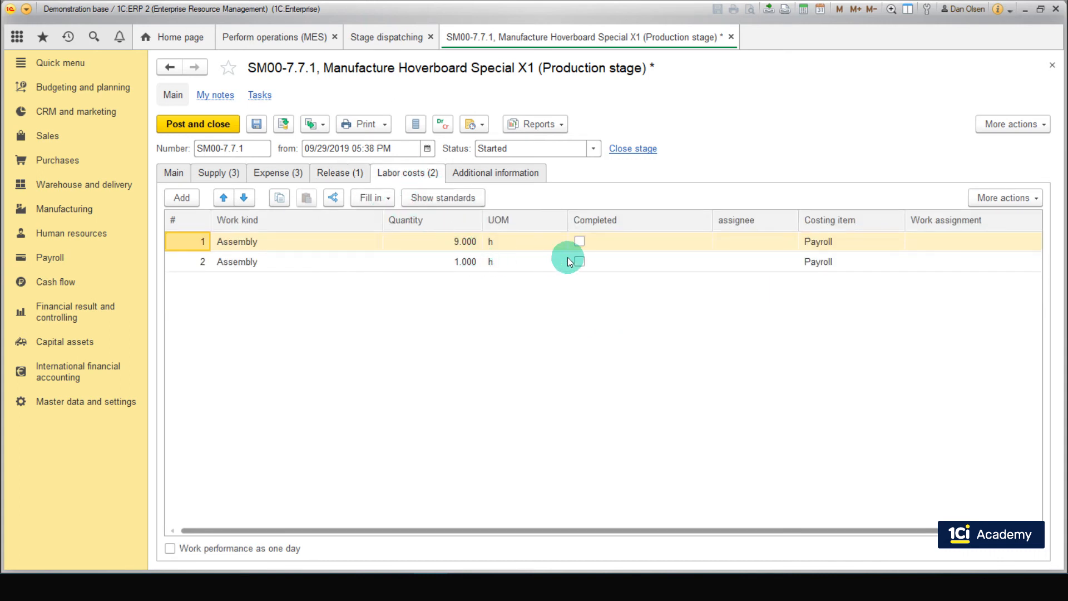
left_click(579, 241)
left_click(565, 262)
right_click(566, 264)
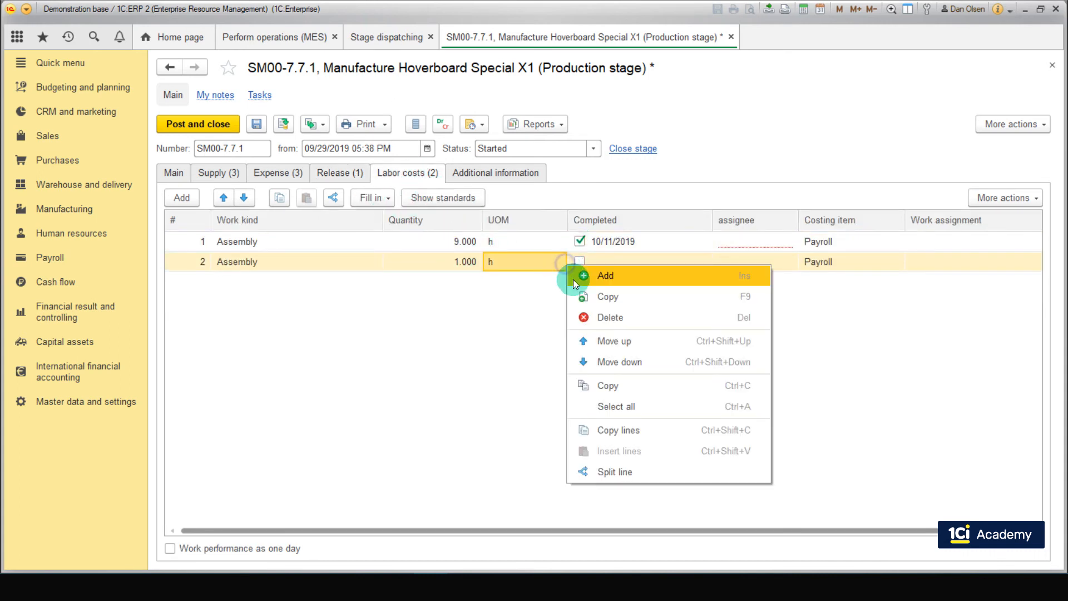
left_click(599, 319)
- Assign the completed Assembly work of the hoverboard stage to the Installers team
left_click(723, 243)
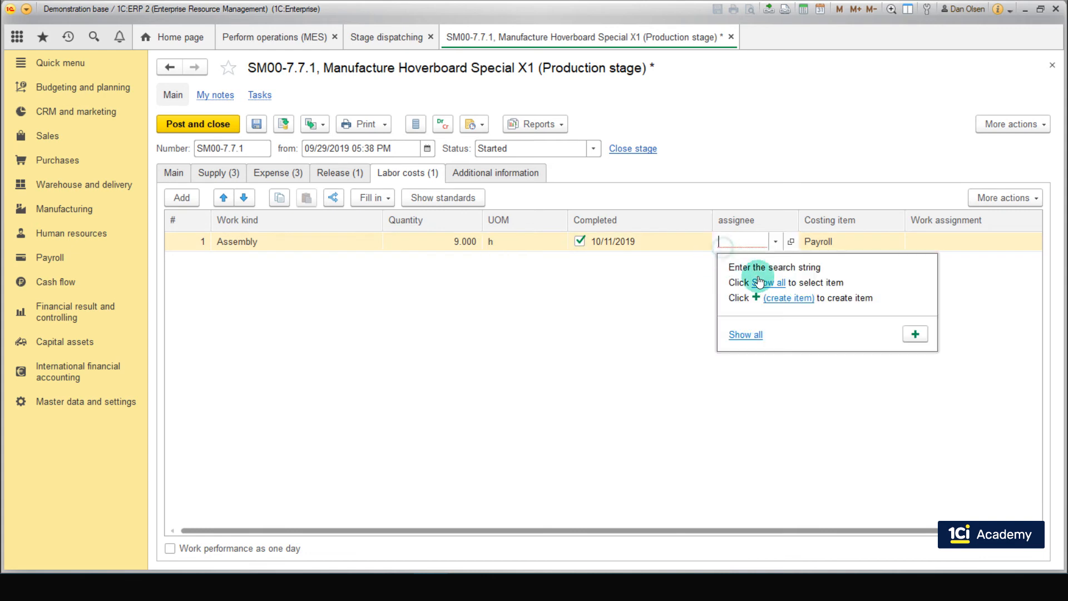
left_click(768, 284)
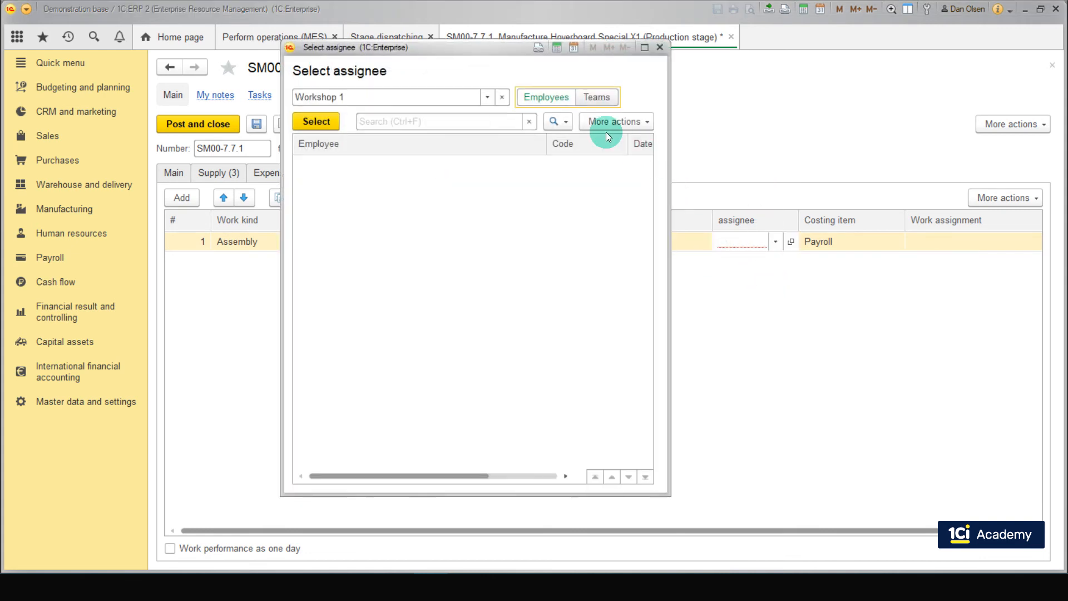
left_click(583, 106)
double_click(463, 162)
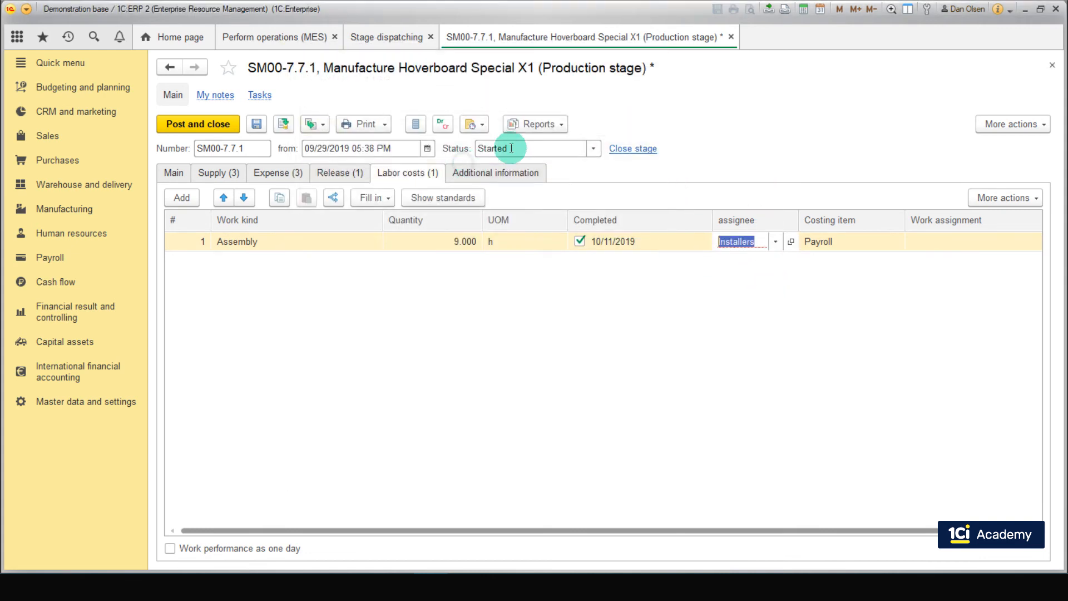
- Set the Manufacture Hoverboard Special X1 stage's status to Completed, and post and close the stage
left_click(508, 150)
left_click(512, 250)
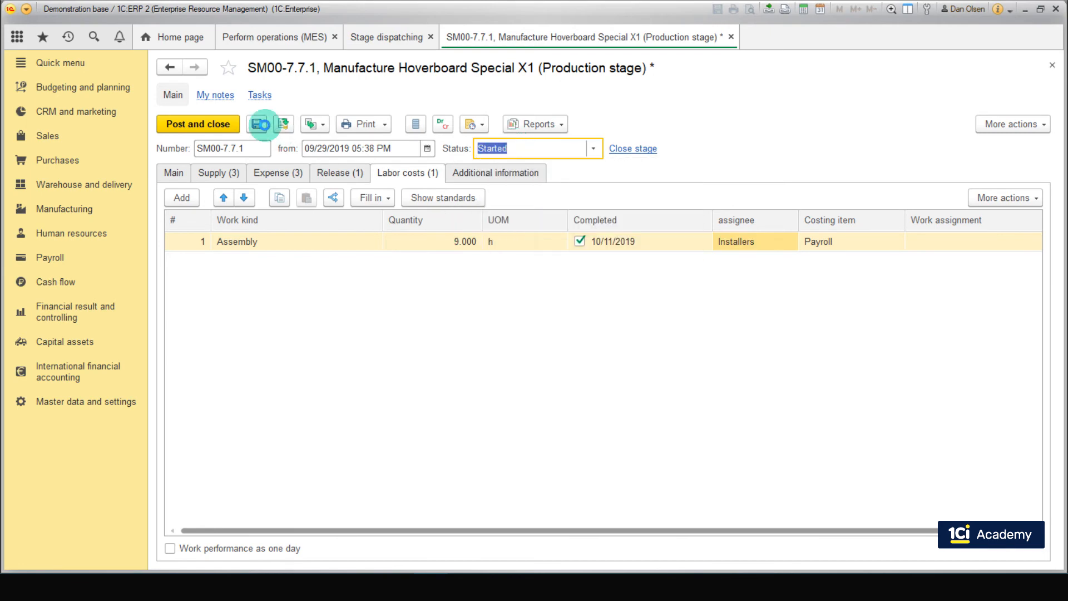
left_click(195, 123)
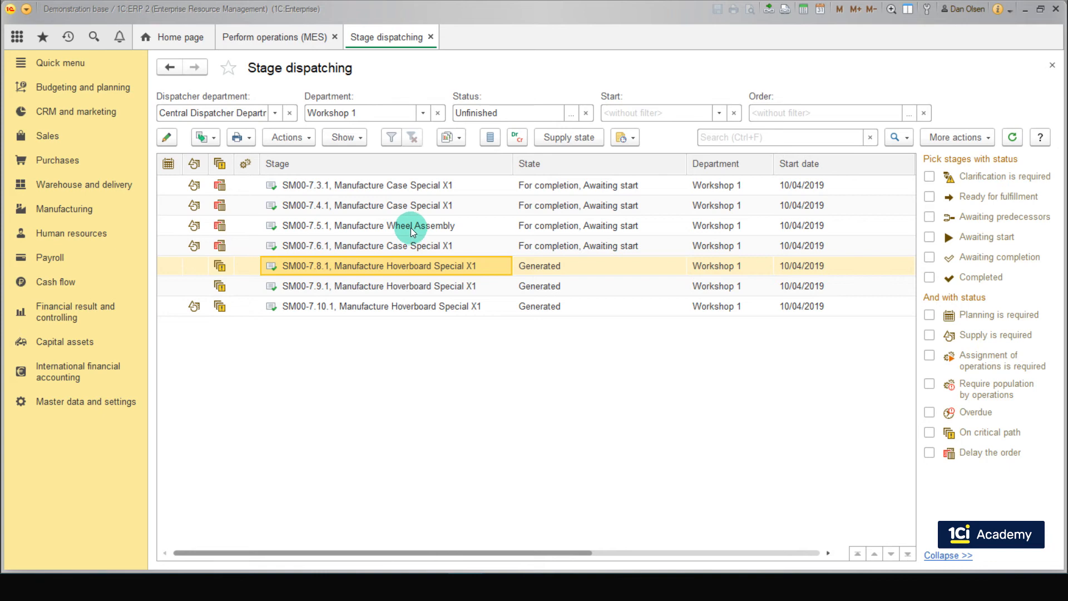
- Select all remaining unfinished Workshop 1 stages in the dispatching list, from SM00-7.3.1 through SM00-7.10.1
left_click(426, 184)
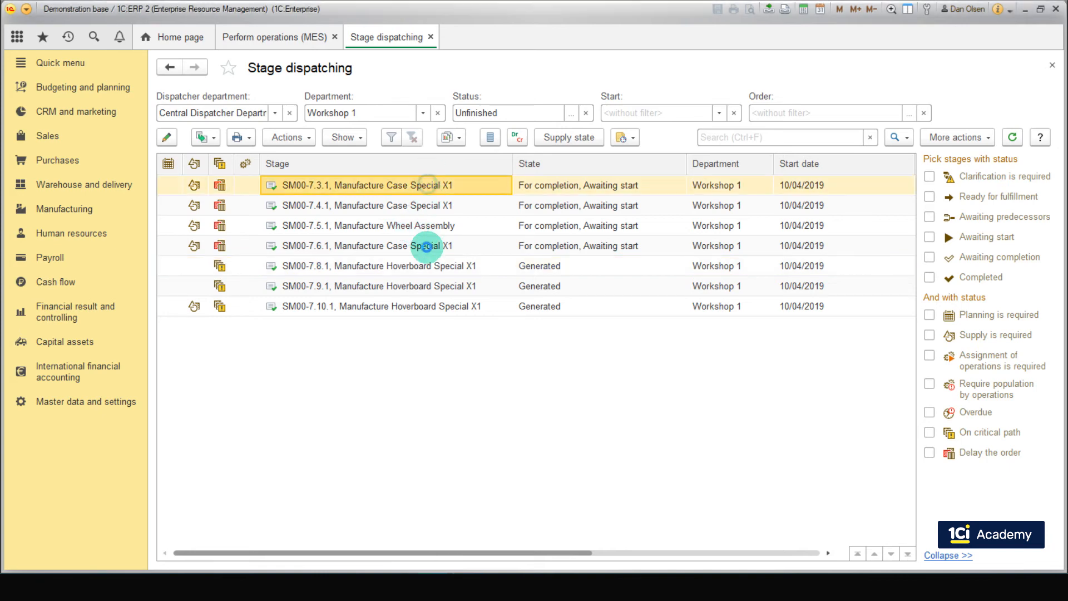
left_click(435, 305, "shift")
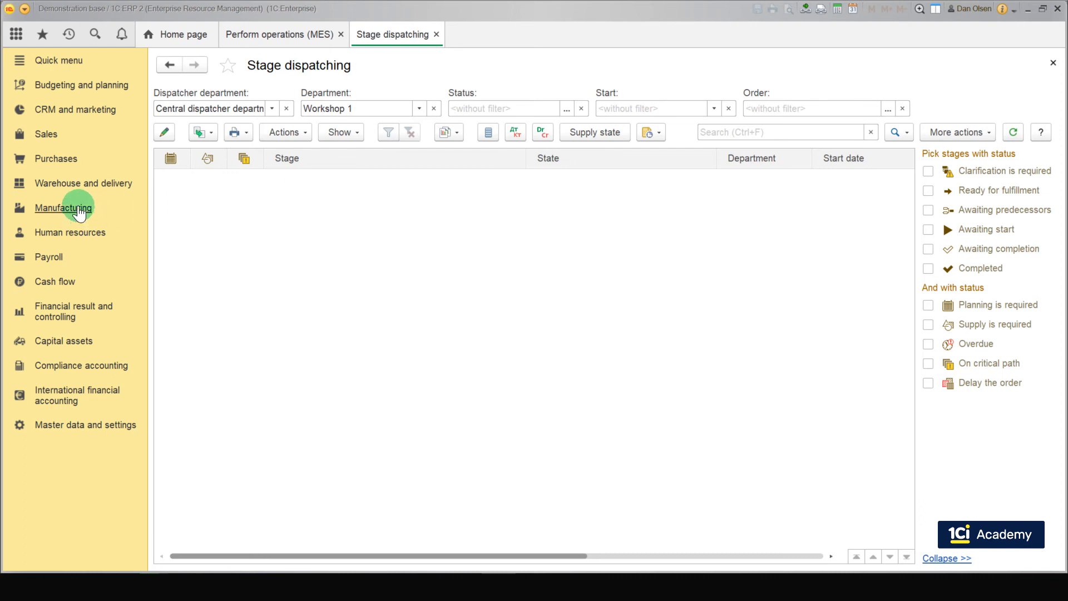
- Create a new Return of materials from storeroom document among the internal warehouse documents
left_click(83, 183)
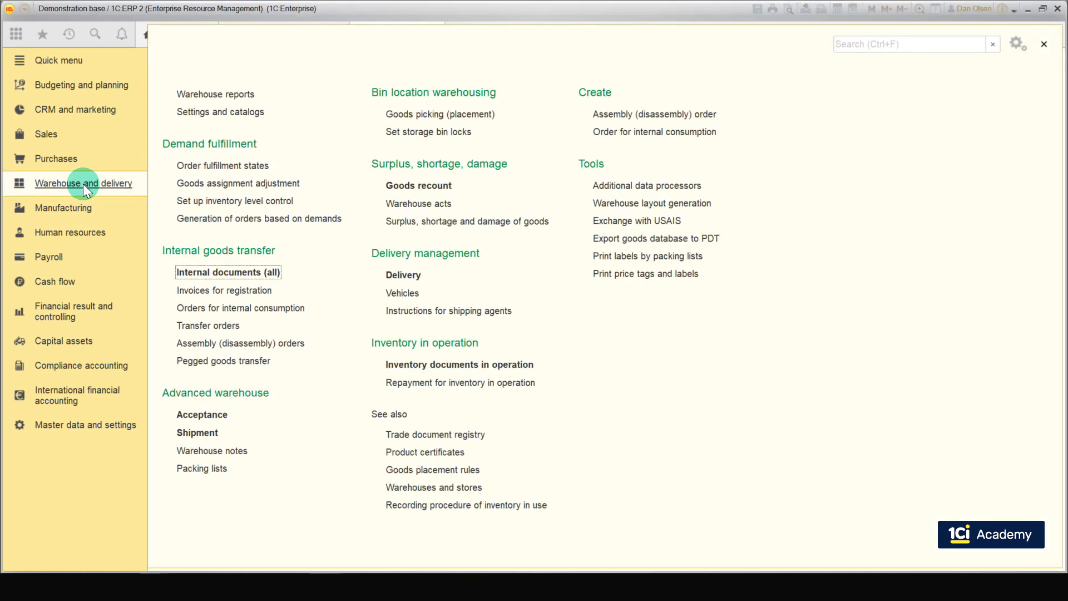
left_click(222, 273)
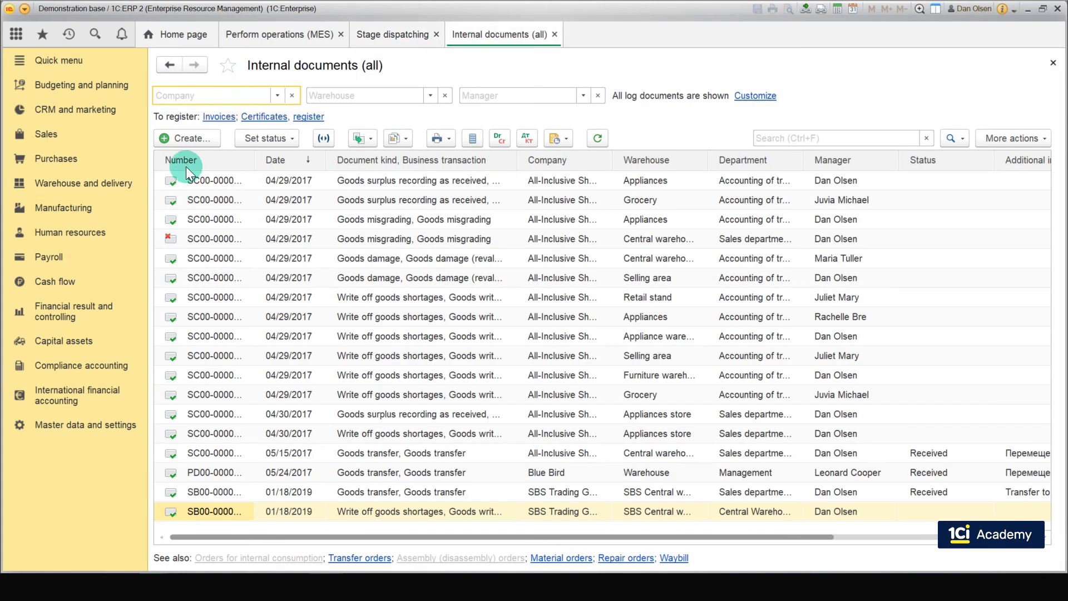
left_click(198, 140)
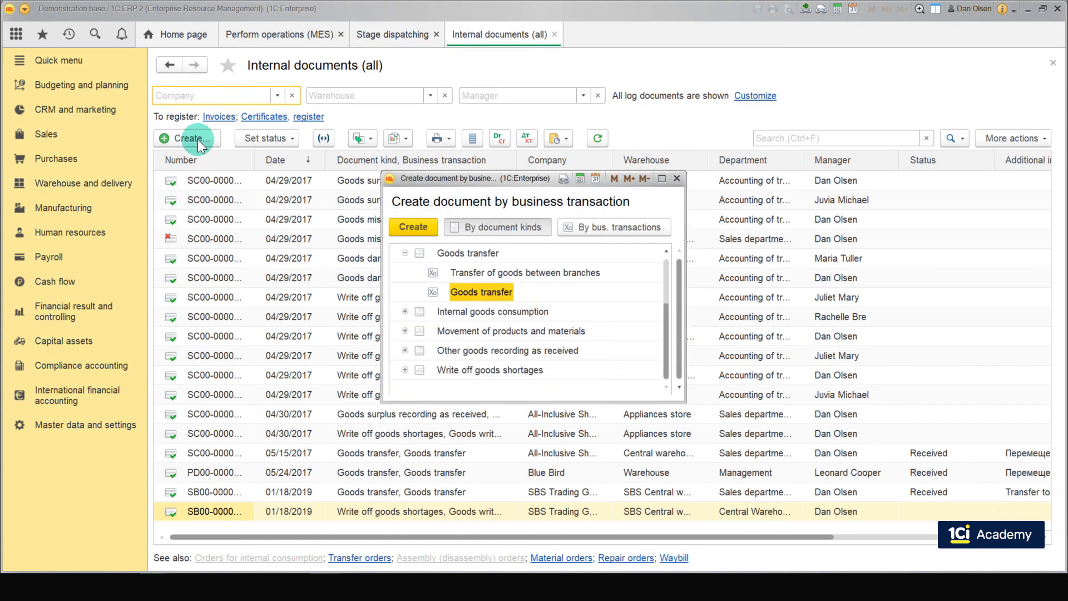
left_click(406, 331)
scroll(439, 339, "down", 3)
left_click(483, 370)
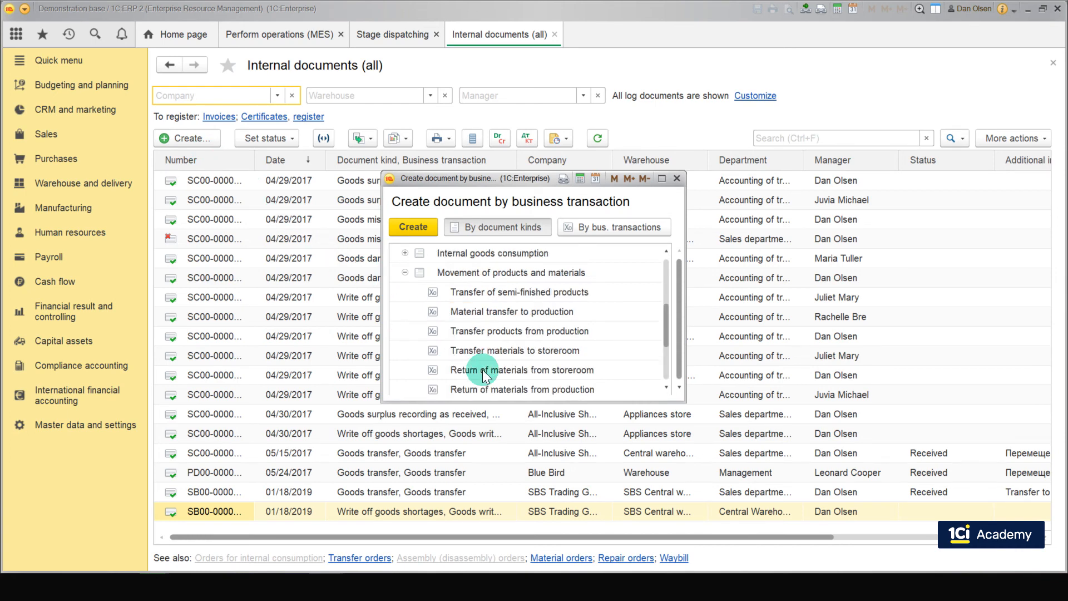
left_click(429, 230)
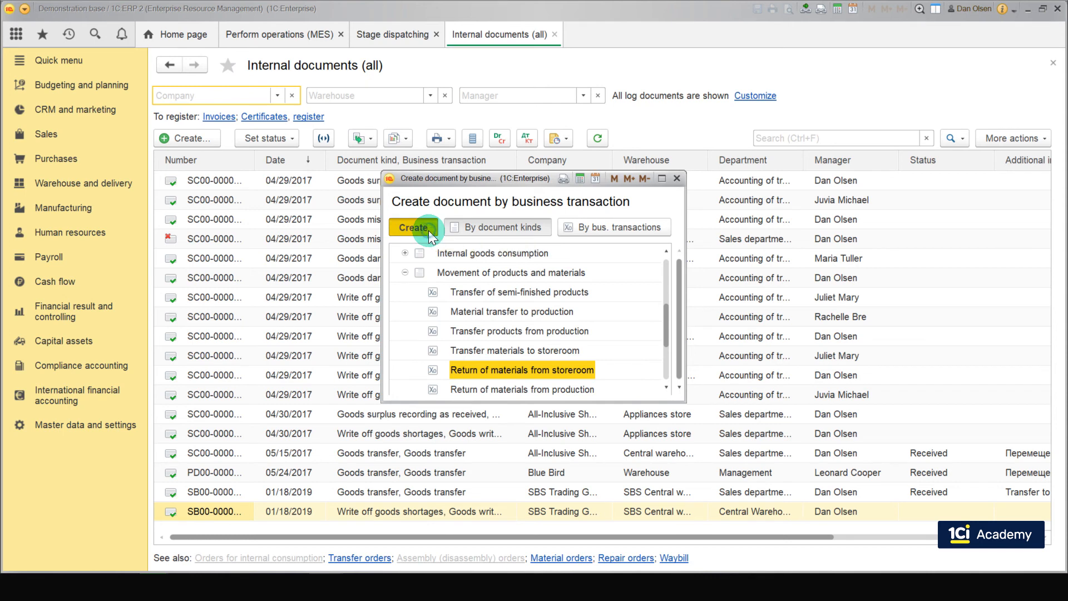
- Set the return's shop storeroom to Workshop 1 storeroom, warehouse to SBS Central Warehouse and company to SBS Manufacturing
left_click(423, 217)
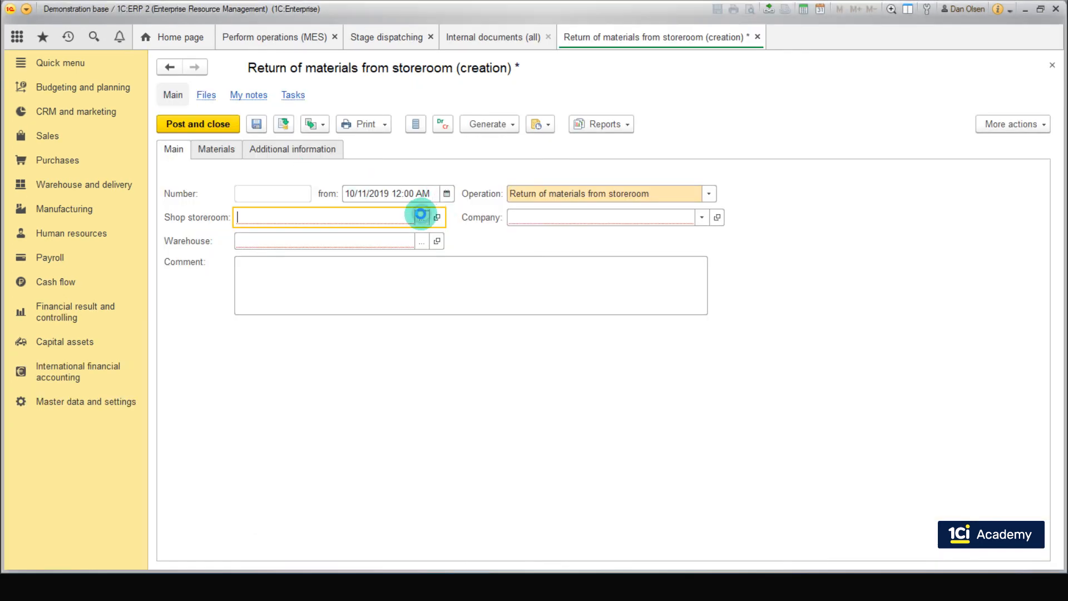
double_click(399, 316)
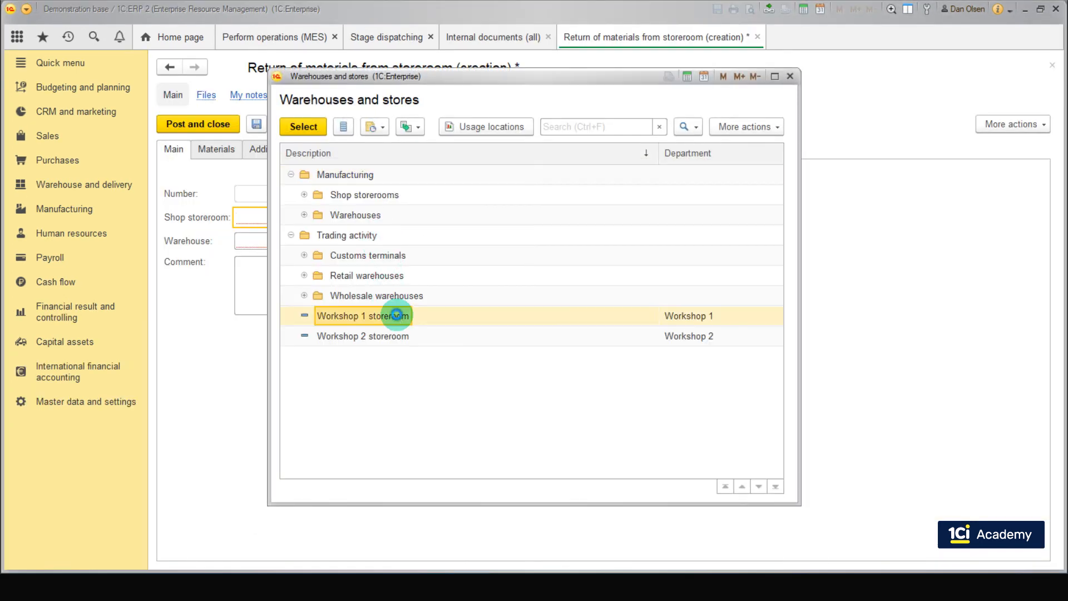
left_click(422, 240)
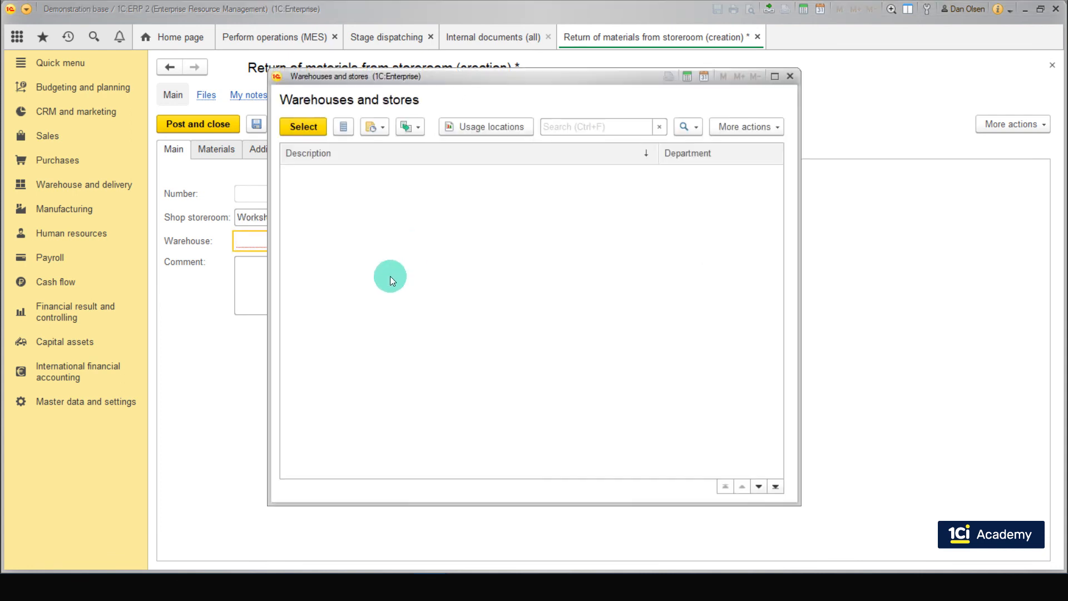
double_click(369, 354)
left_click(702, 216)
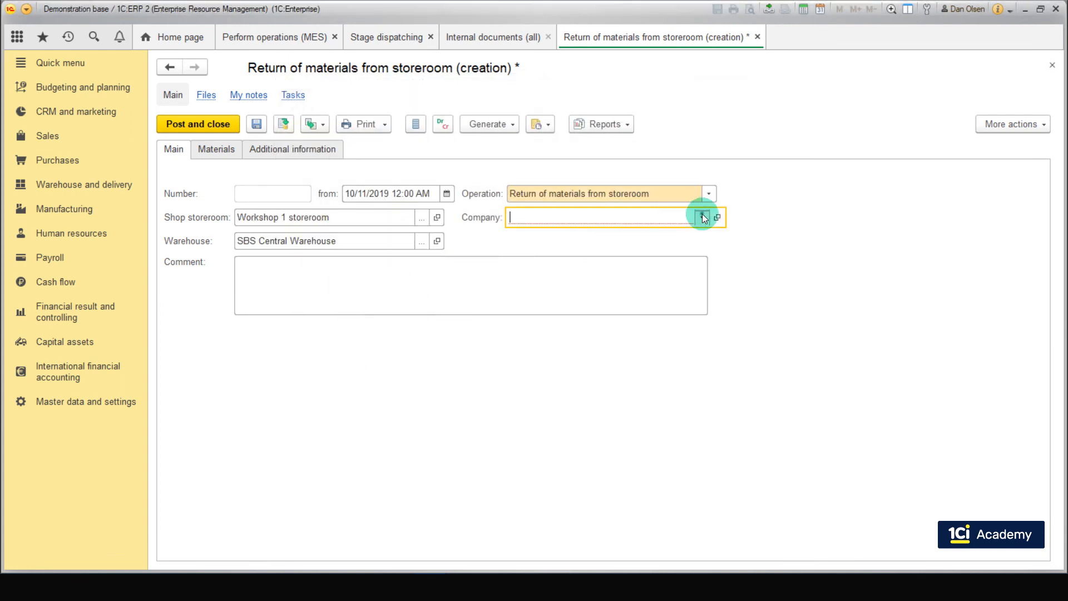
left_click(618, 465)
- Add 1 pc. of LED illumination to the return's materials, and post and close the document
left_click(239, 151)
left_click(197, 173)
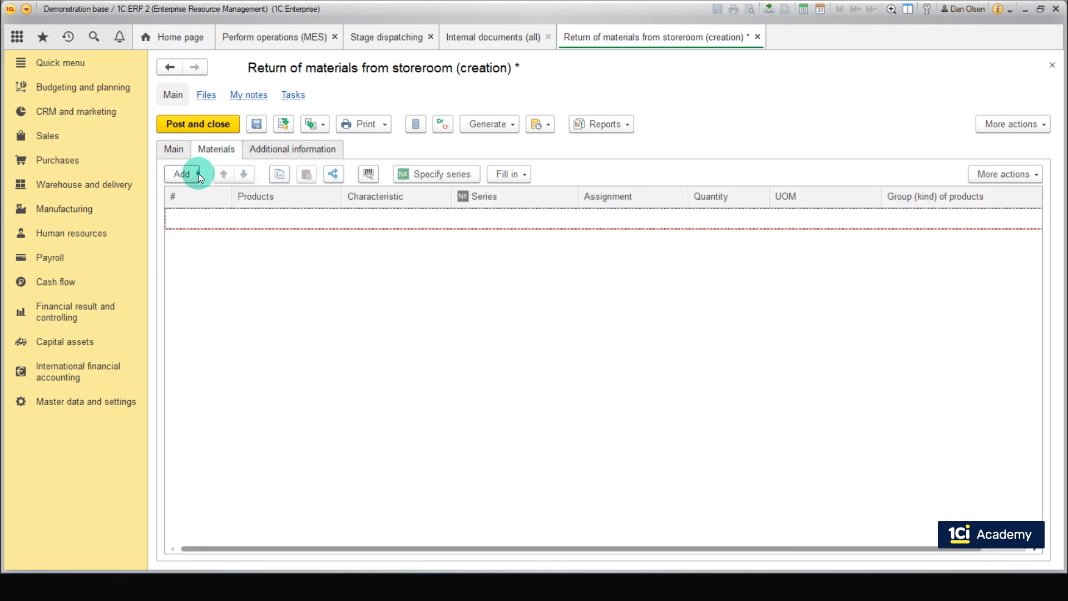
left_click(276, 238)
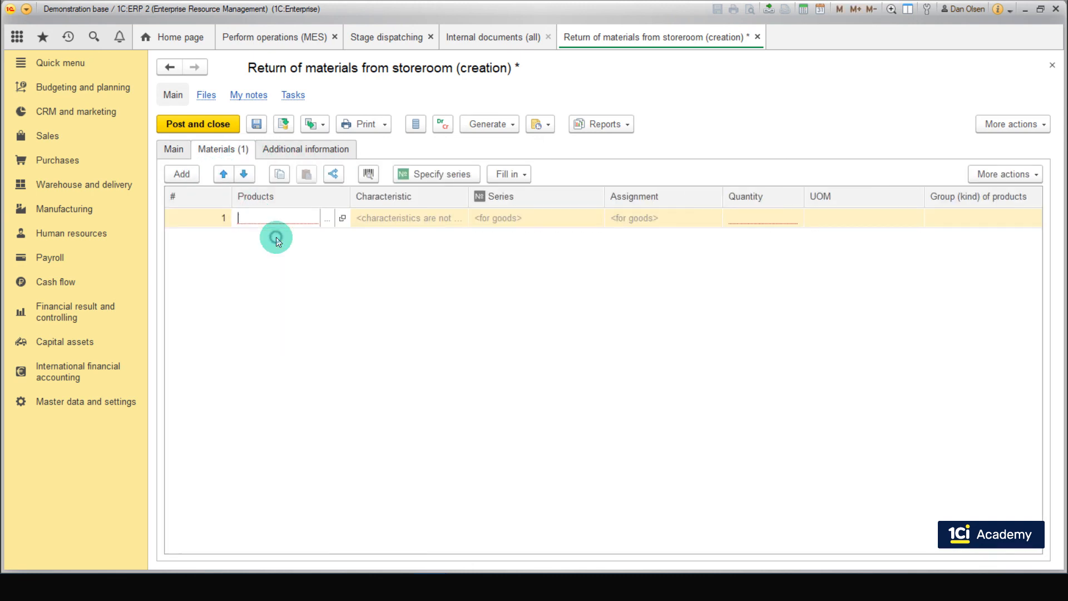
left_click(753, 222)
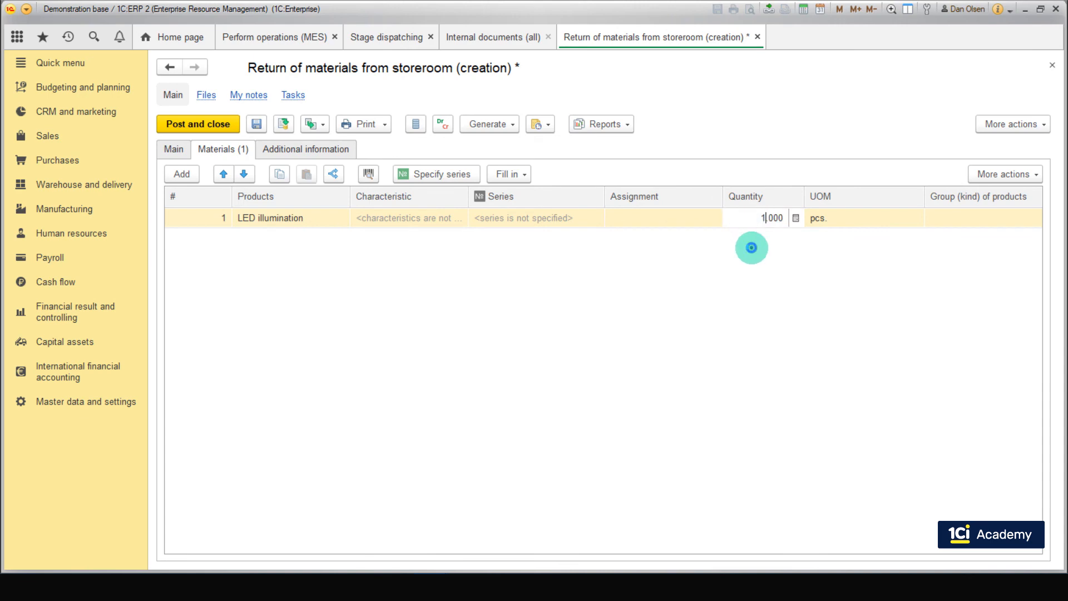
left_click(752, 247)
left_click(223, 127)
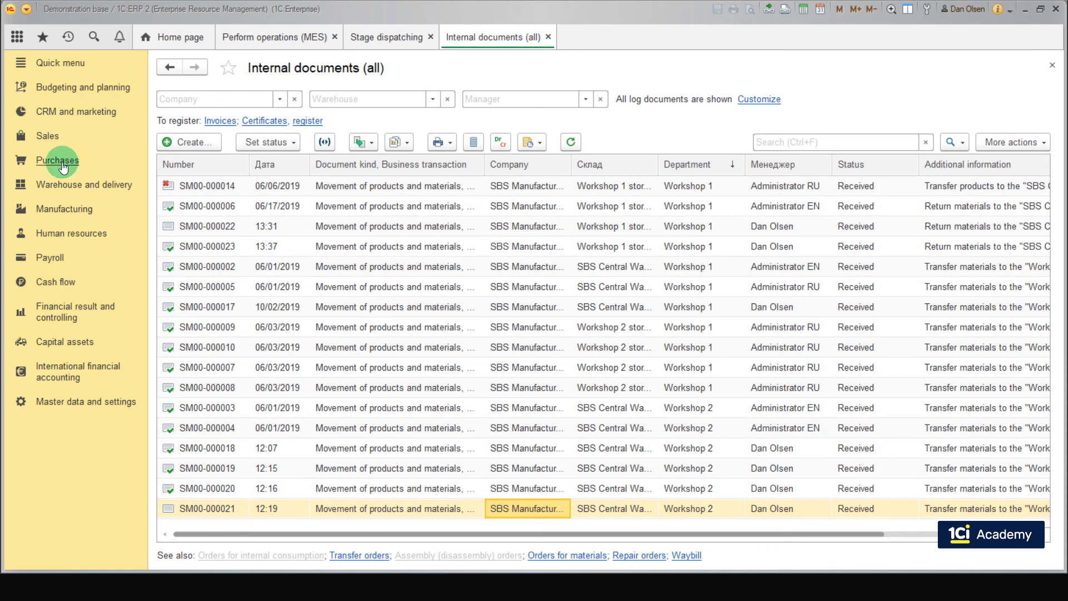
- Generate a Goods return to supplier from the most recent LIGHT company purchase among the purchase documents
left_click(61, 161)
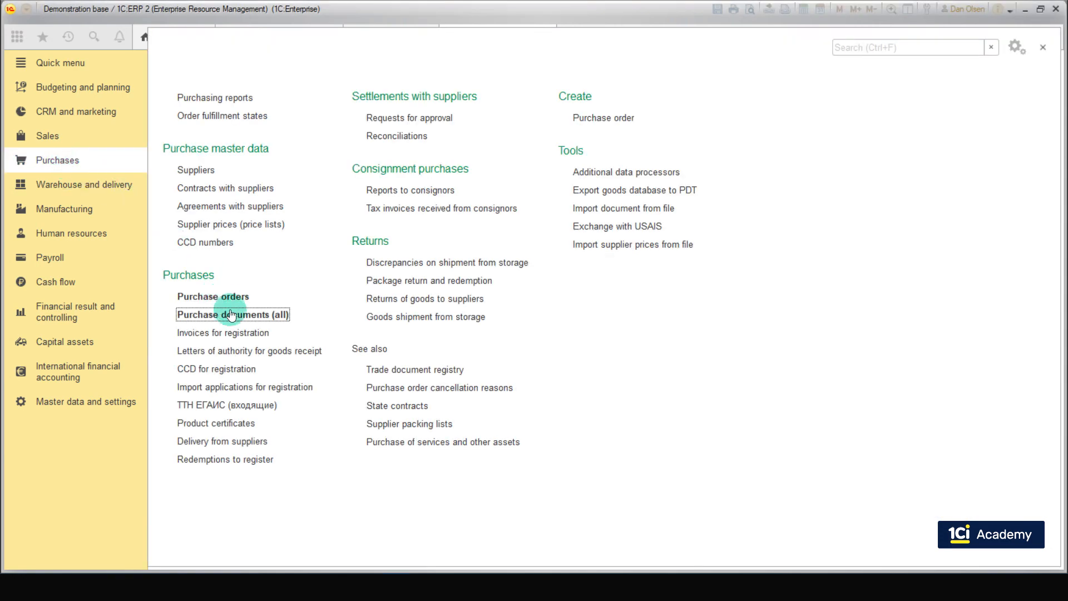
left_click(231, 314)
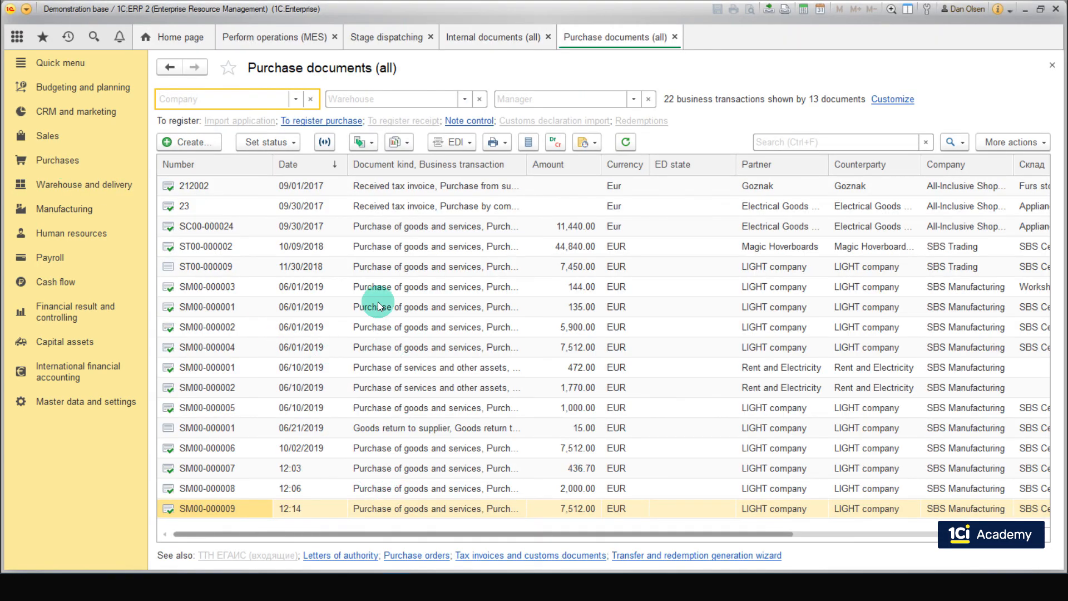
left_click(371, 144)
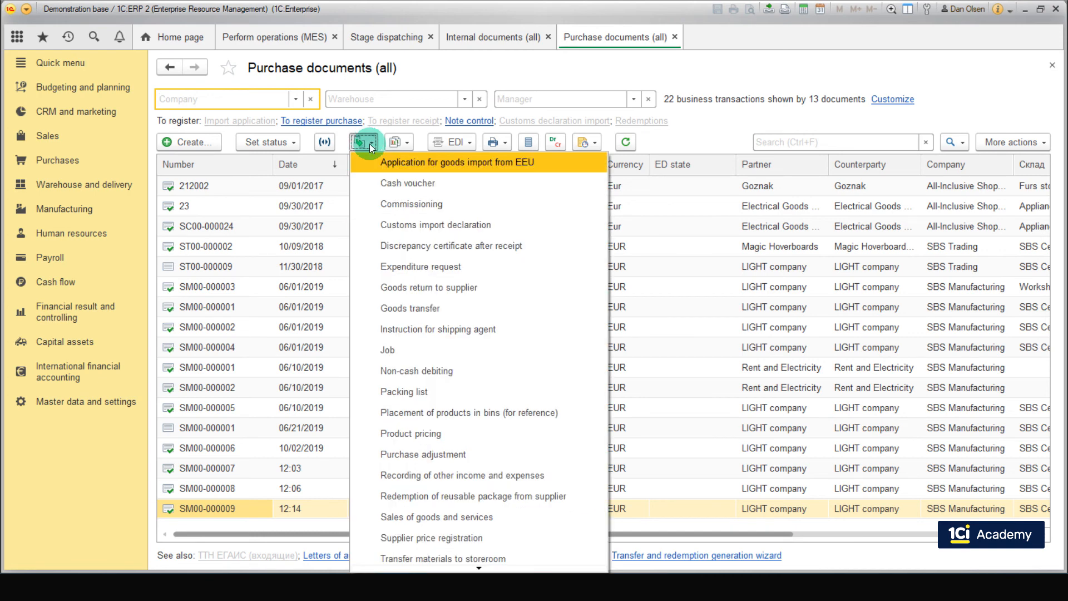
left_click(474, 287)
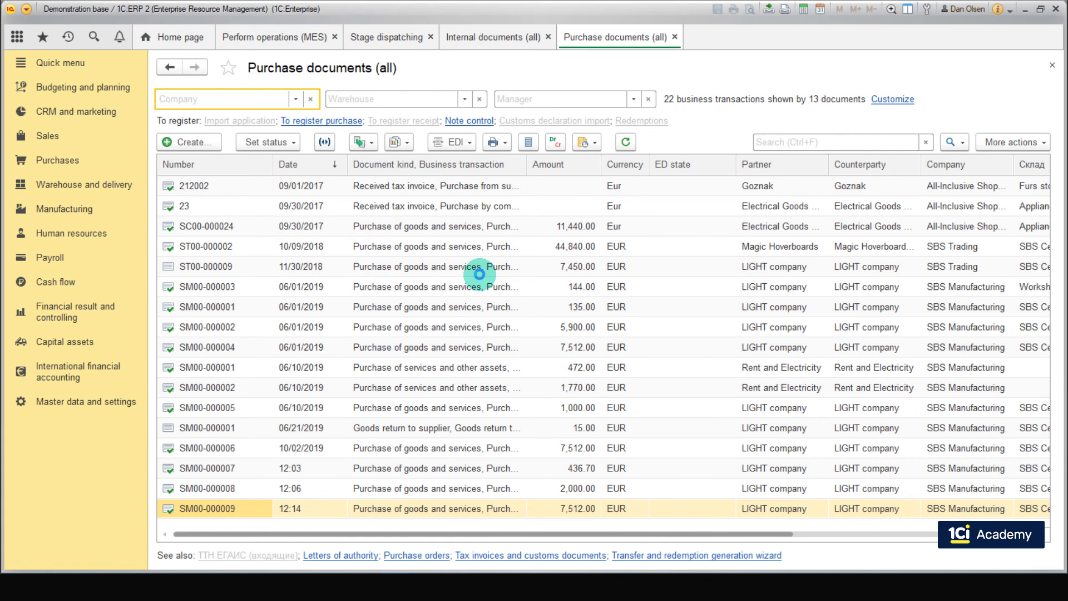
- Delete all goods lines from the supplier return except LED illumination
left_click(233, 148)
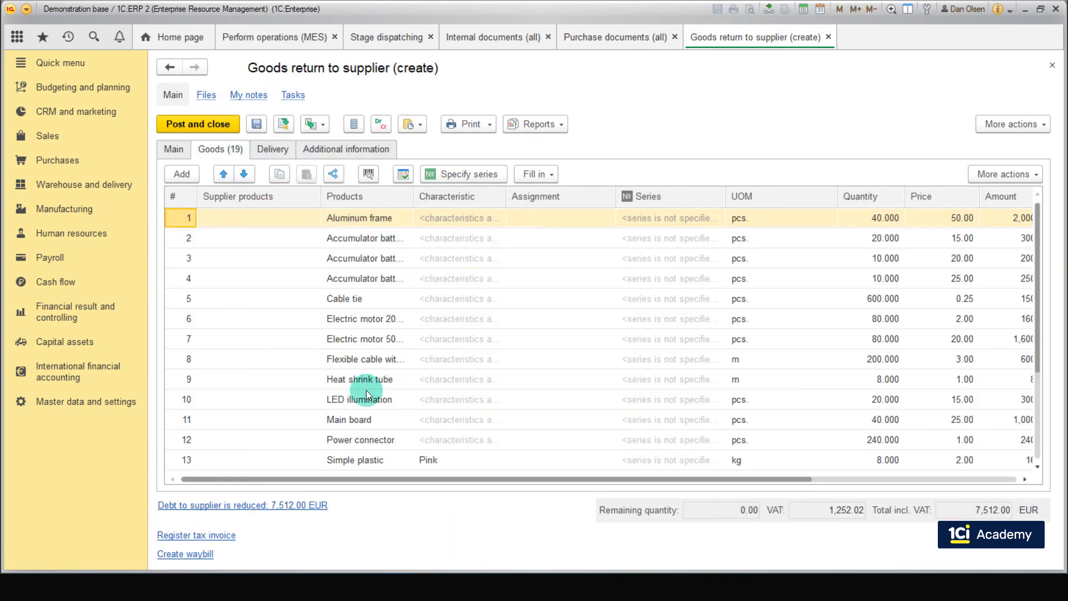
left_click(364, 386, "shift")
right_click(365, 388)
left_click(393, 389)
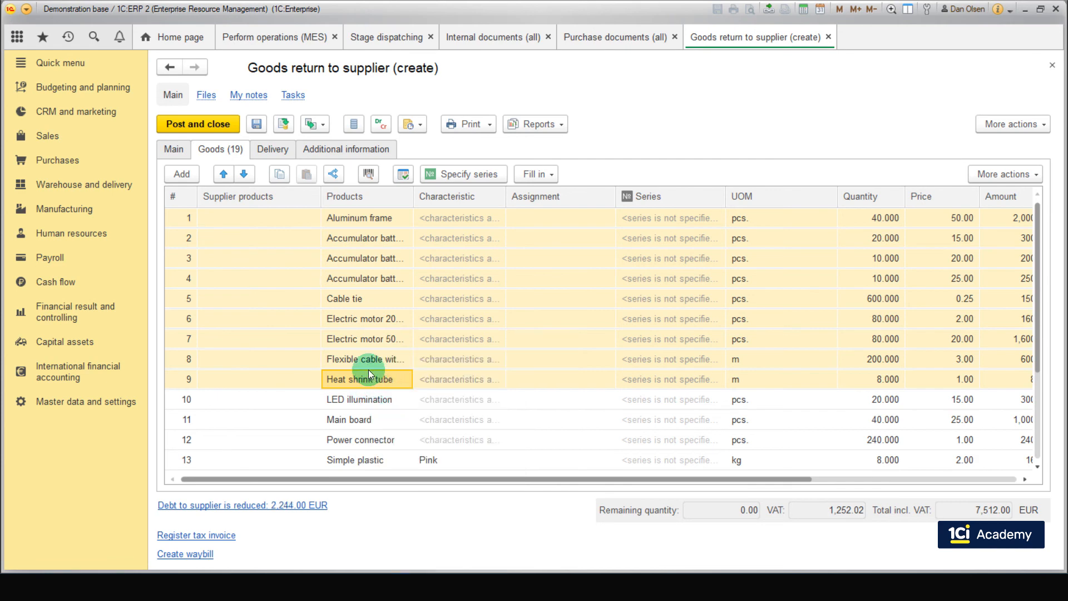
left_click(354, 237)
left_click(390, 396, "shift")
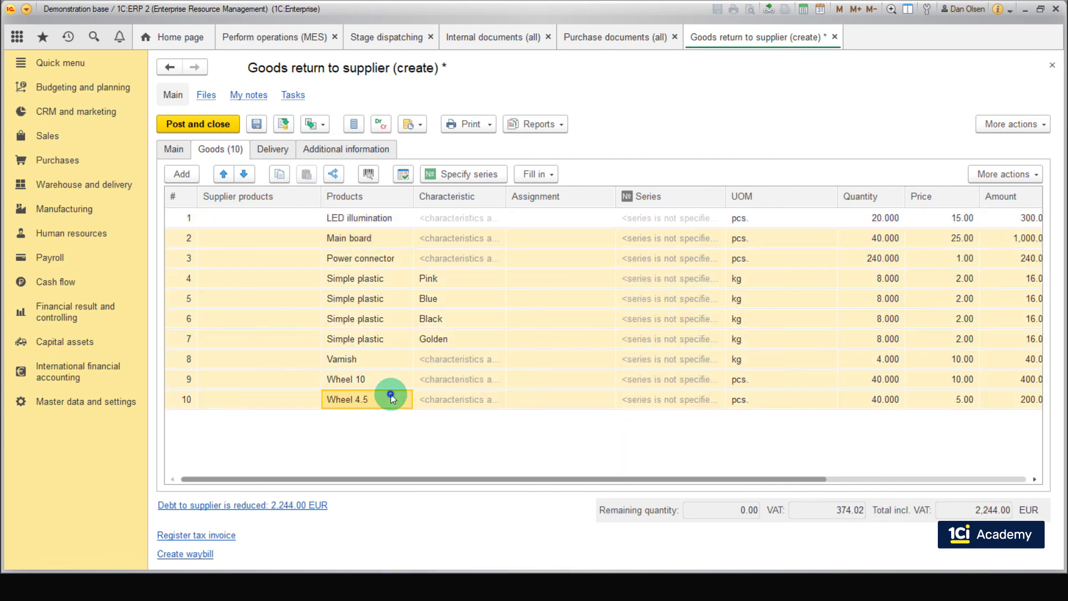
right_click(390, 396)
left_click(453, 382)
- Set the returned LED illumination quantity to 1, and post and close the supplier return
double_click(857, 218)
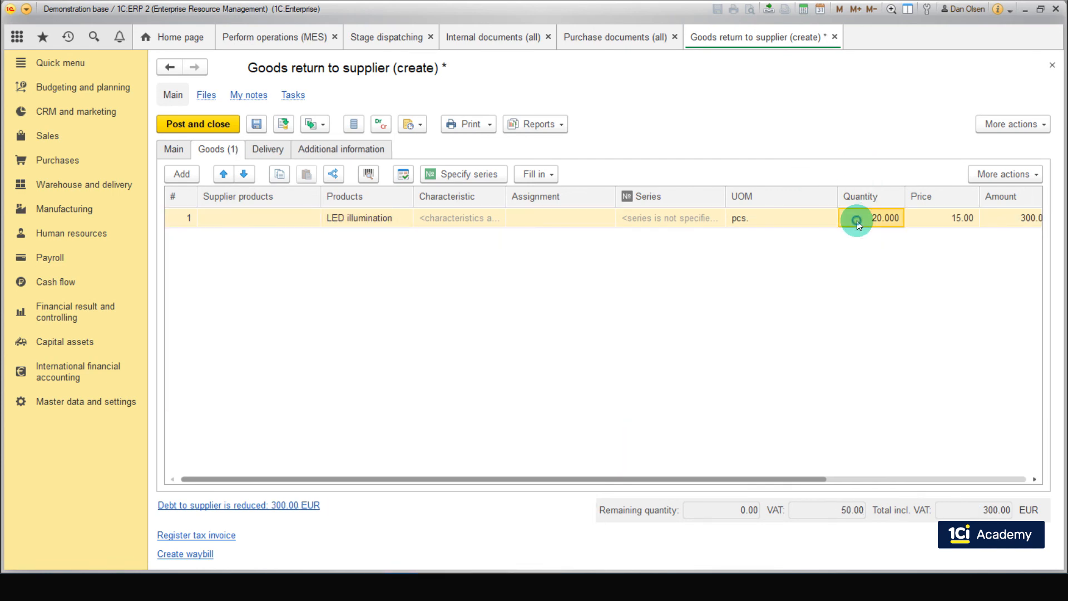
type("1")
key("Return")
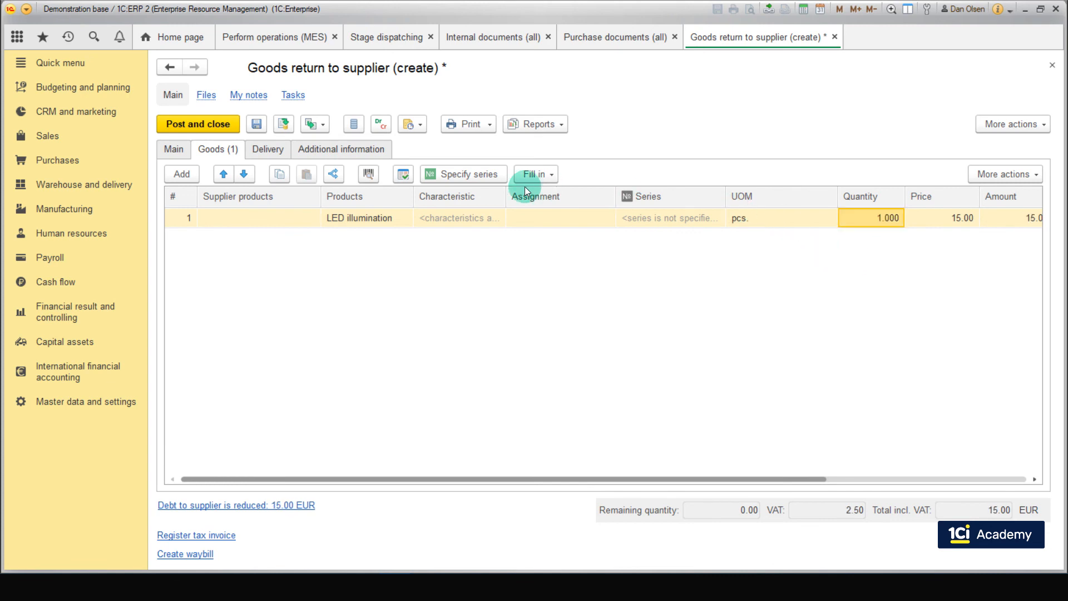
left_click(204, 126)
- Try to close both listed production orders, dismiss the messages and select the order dated 09/29/2019
left_click(75, 211)
left_click(200, 425)
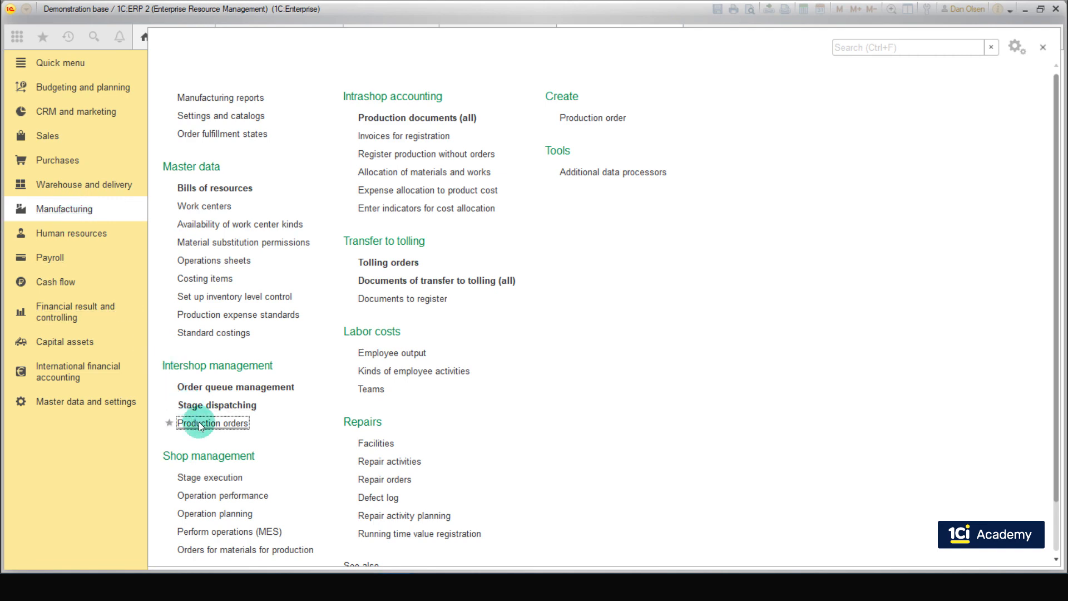
left_click(232, 181)
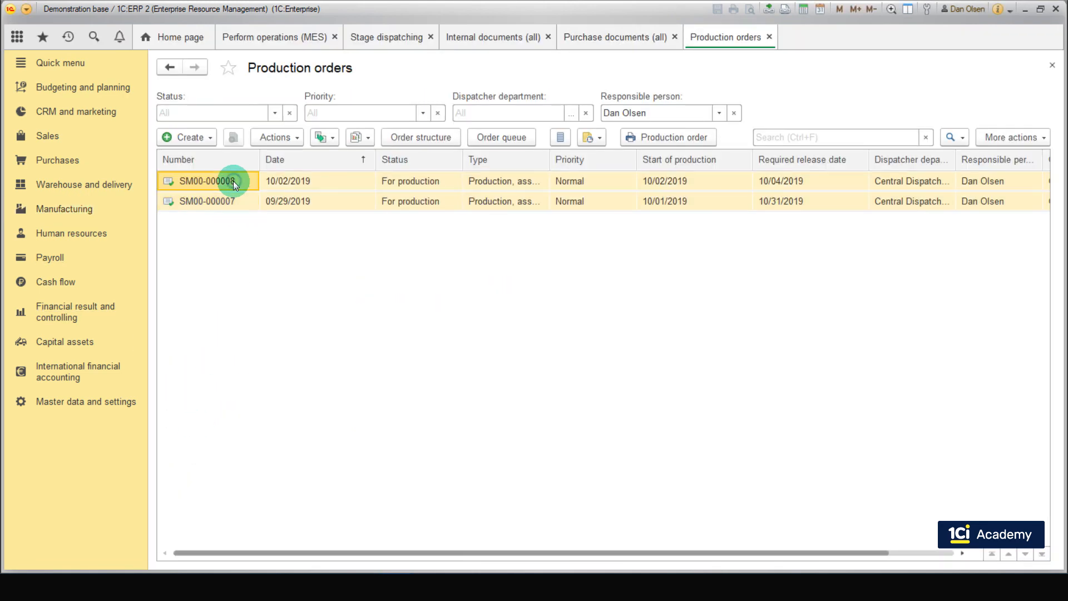
left_click(266, 137)
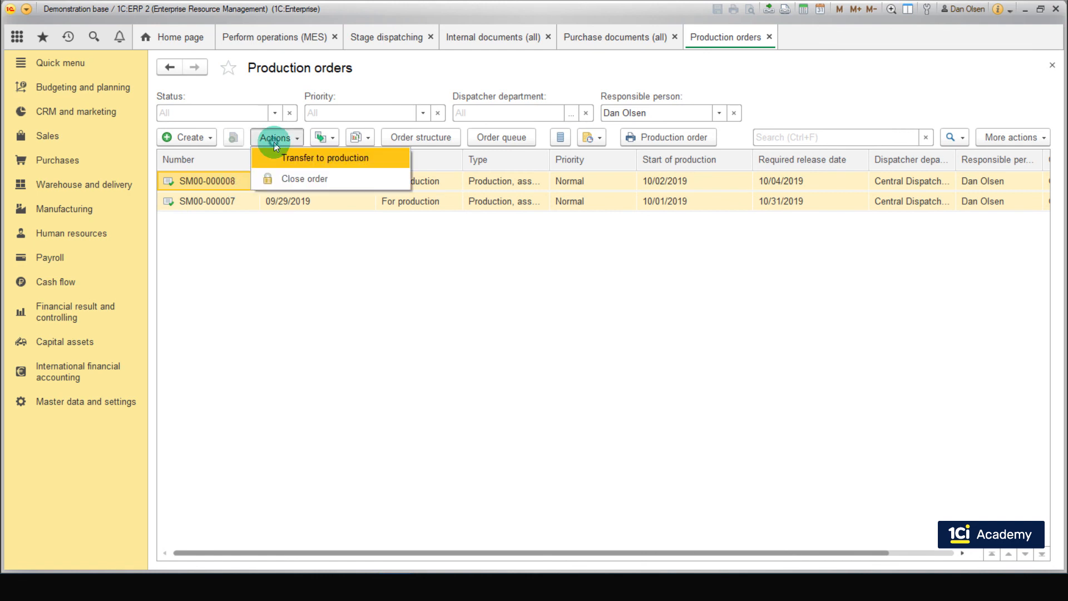
left_click(286, 179)
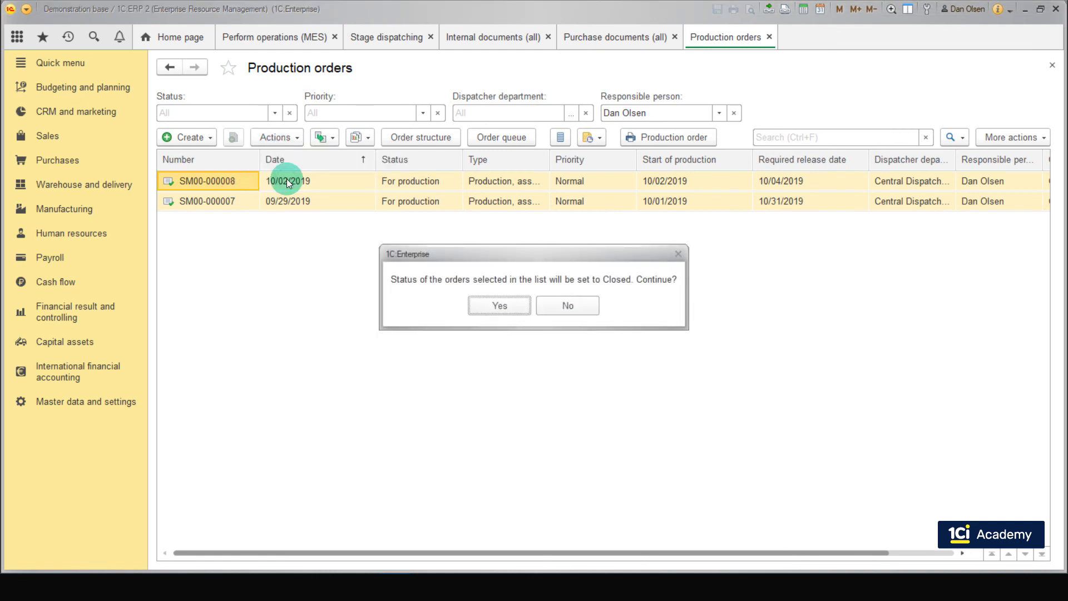
left_click(471, 310)
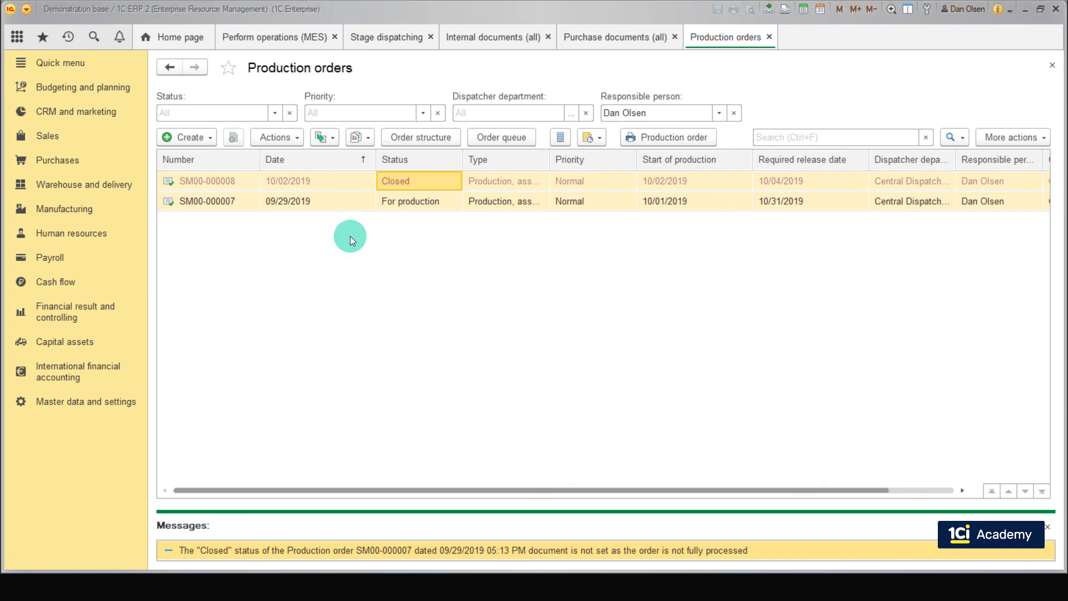
left_click(383, 185)
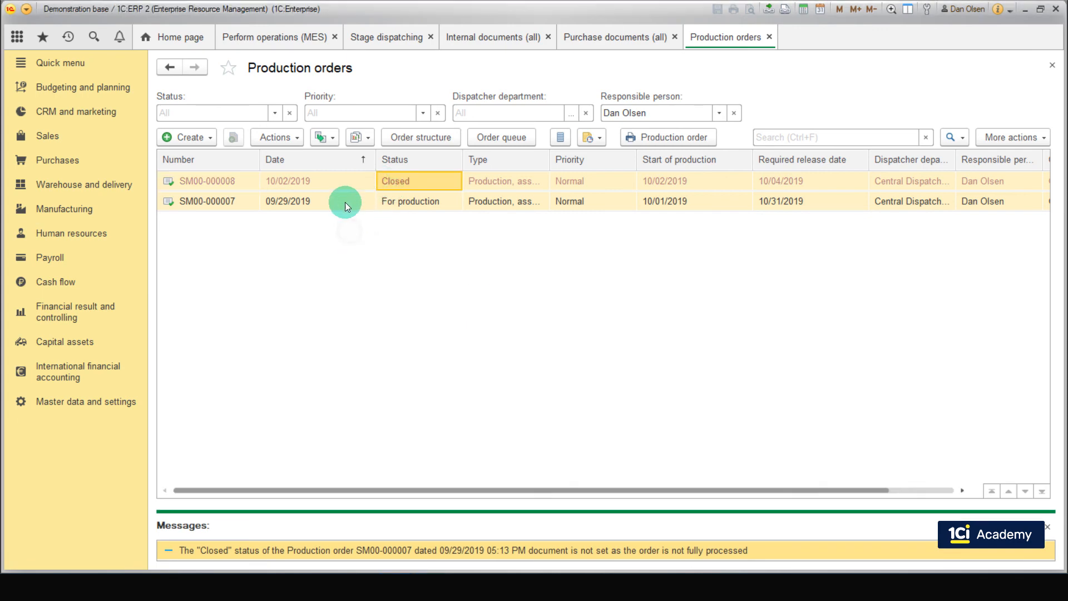
left_click(1047, 526)
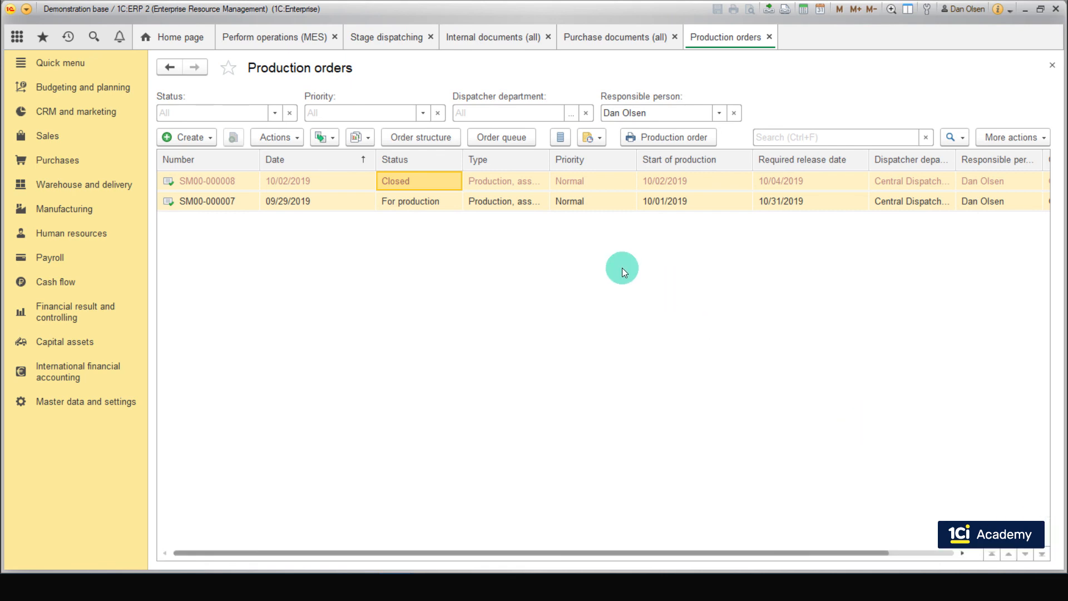
left_click(437, 205)
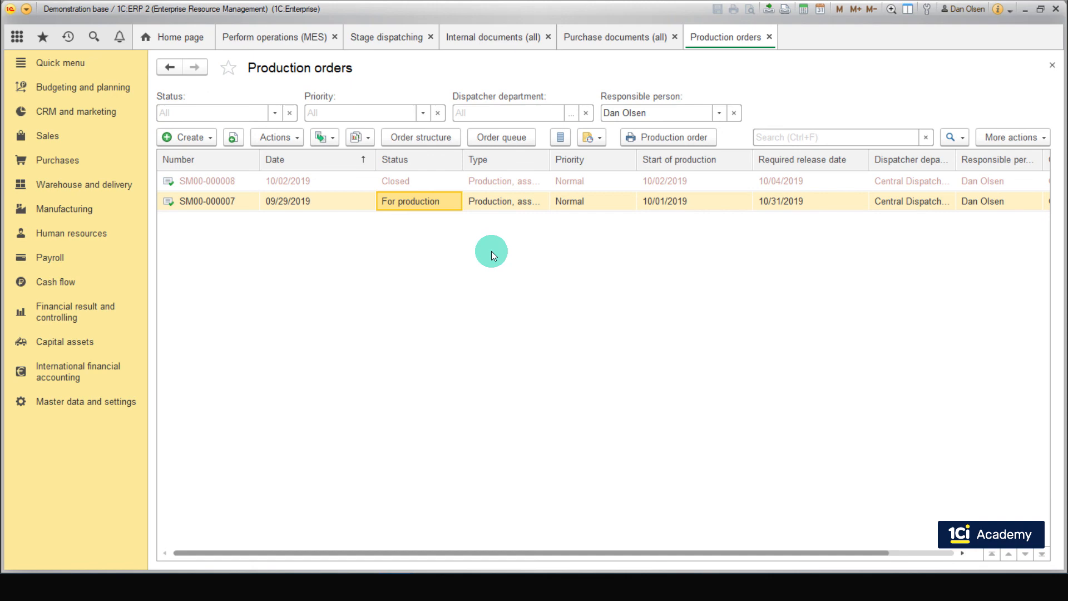
- Examine the execution control option for closing production orders in the Manufacturing section of the master data settings
left_click(42, 401)
left_click(412, 244)
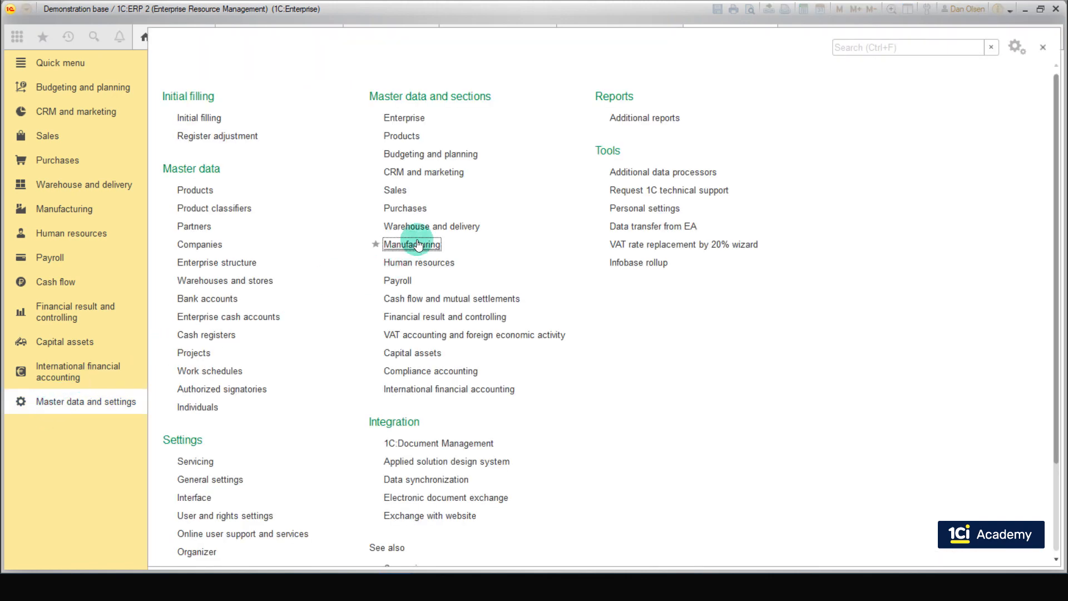
left_click(223, 139)
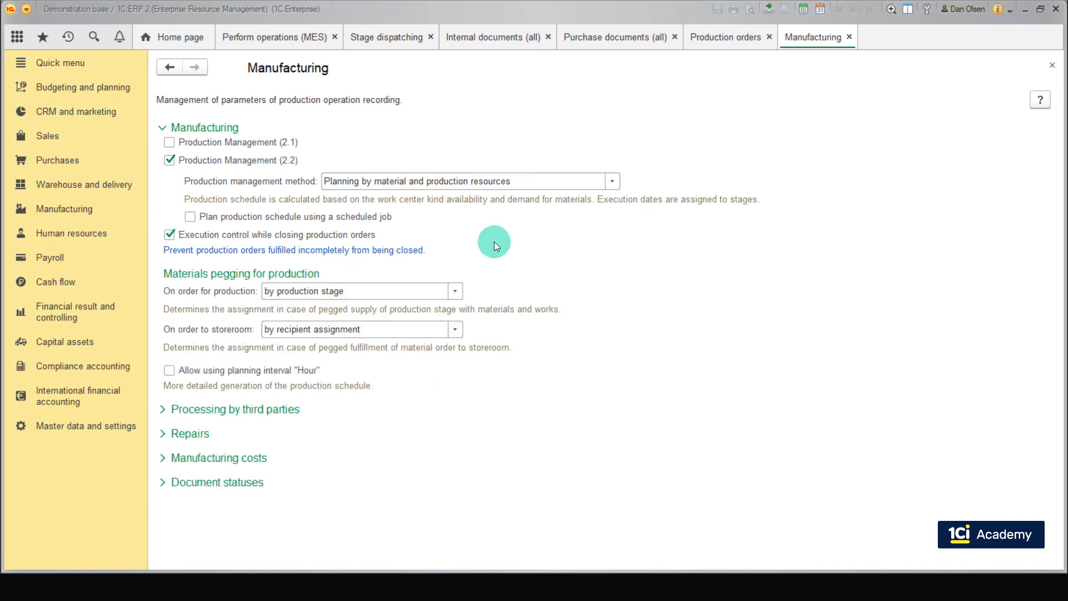
- Open the Product release report from the manufacturing reports
left_click(65, 210)
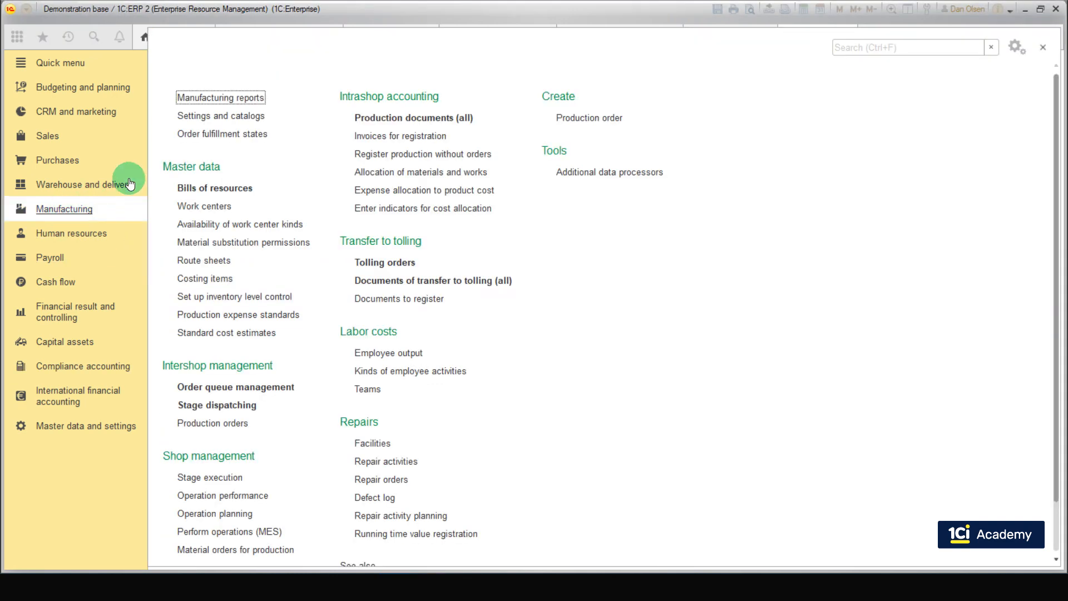
left_click(230, 93)
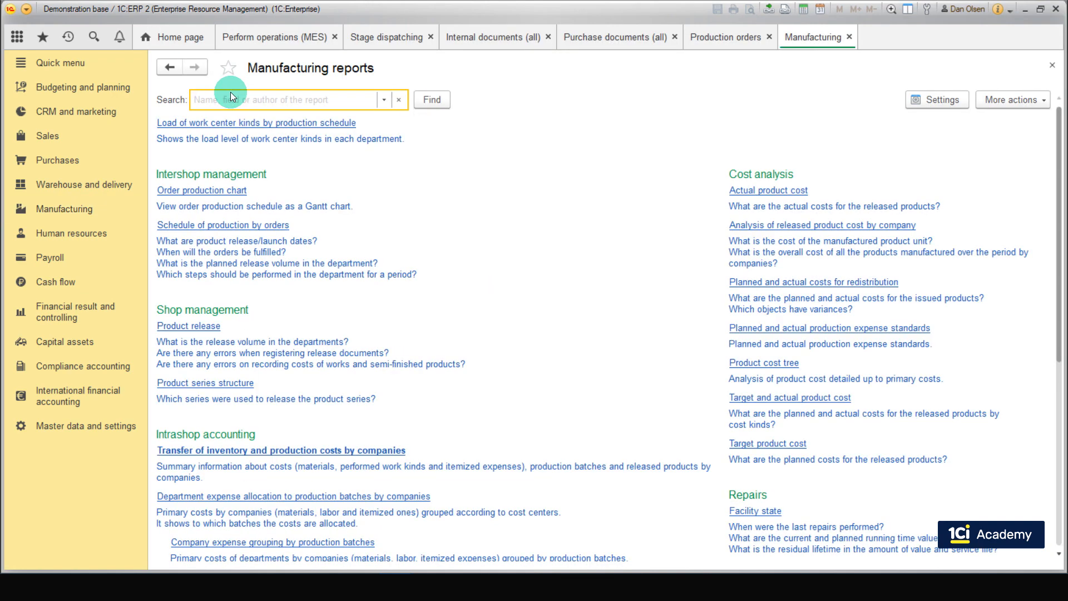
left_click(197, 325)
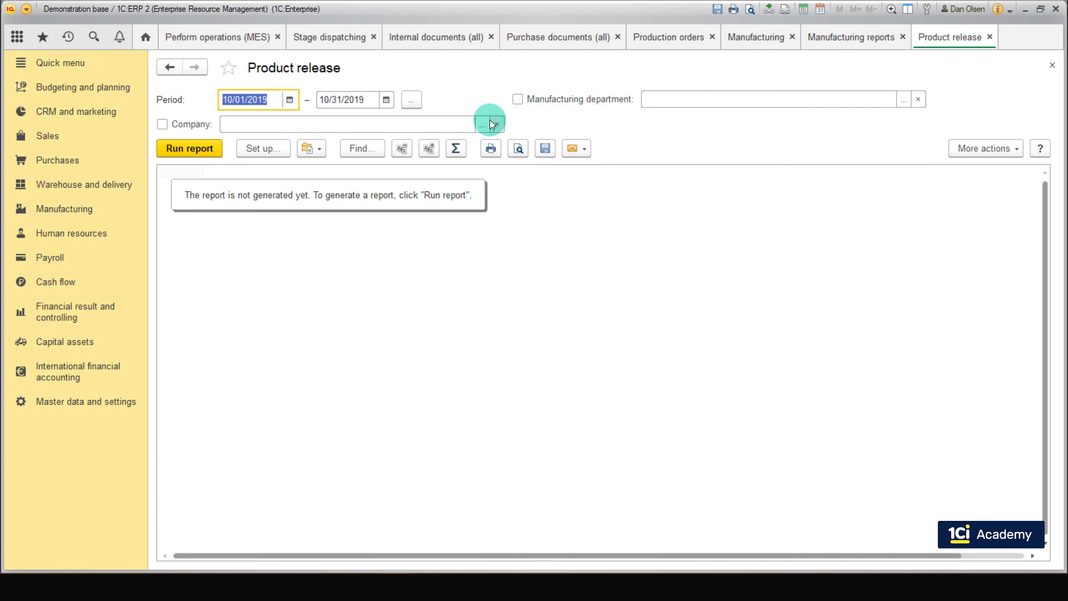
- Filter the Product release report by company SBS Manufacturing, run it and look through the released products
left_click(486, 121)
scroll(415, 325, "down", 2)
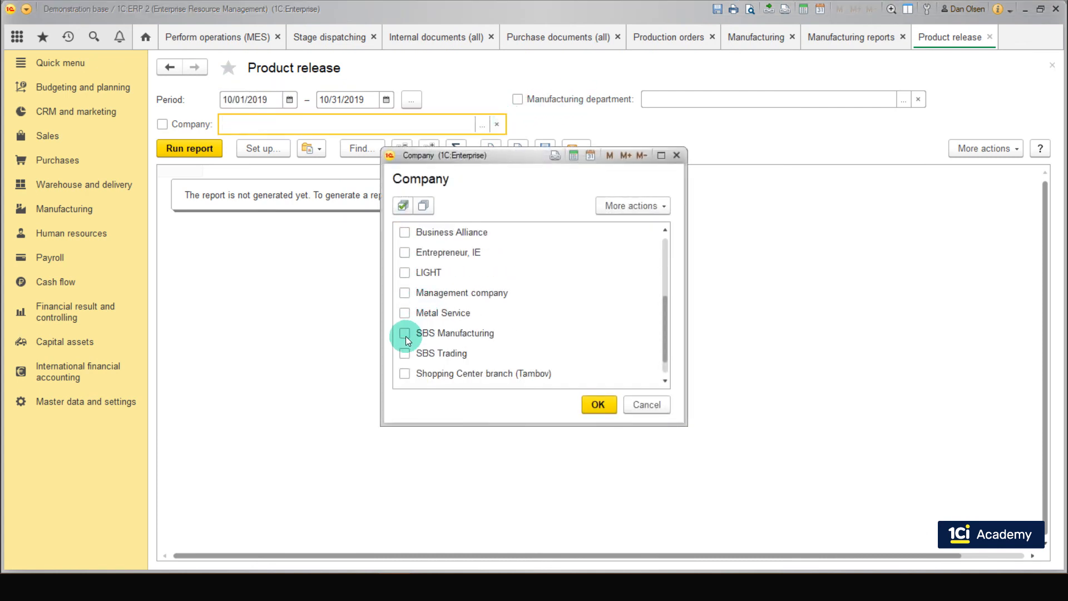
left_click(405, 332)
left_click(596, 403)
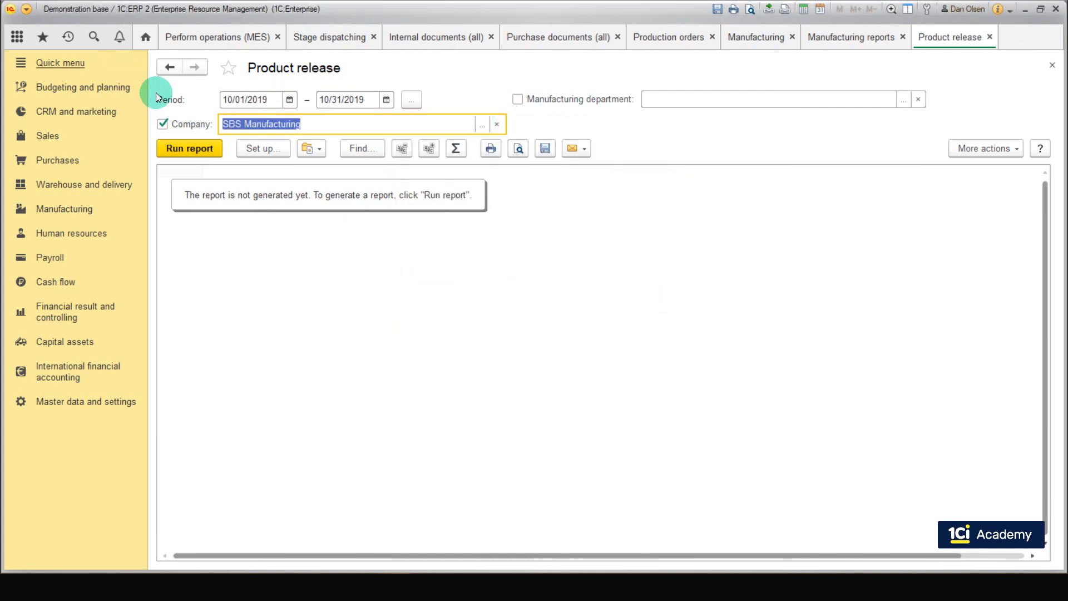
left_click(190, 149)
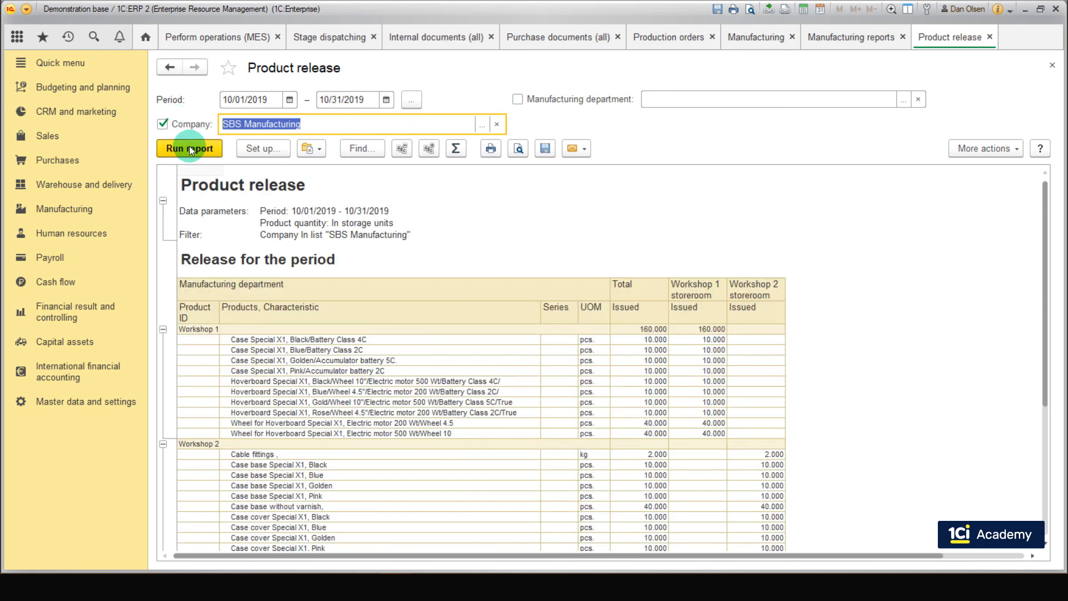
scroll(315, 282, "down", 5)
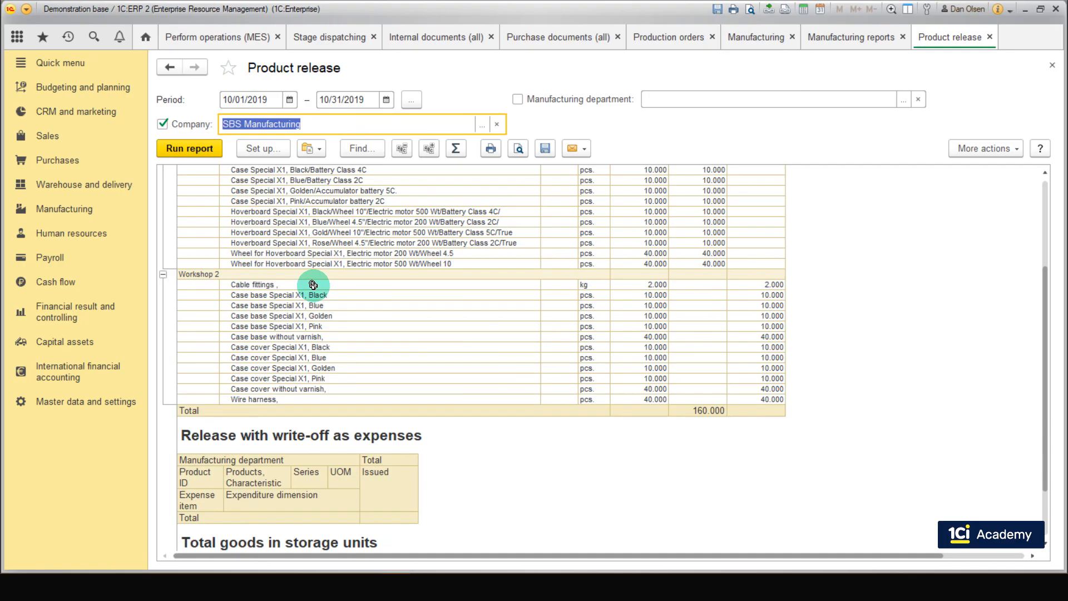